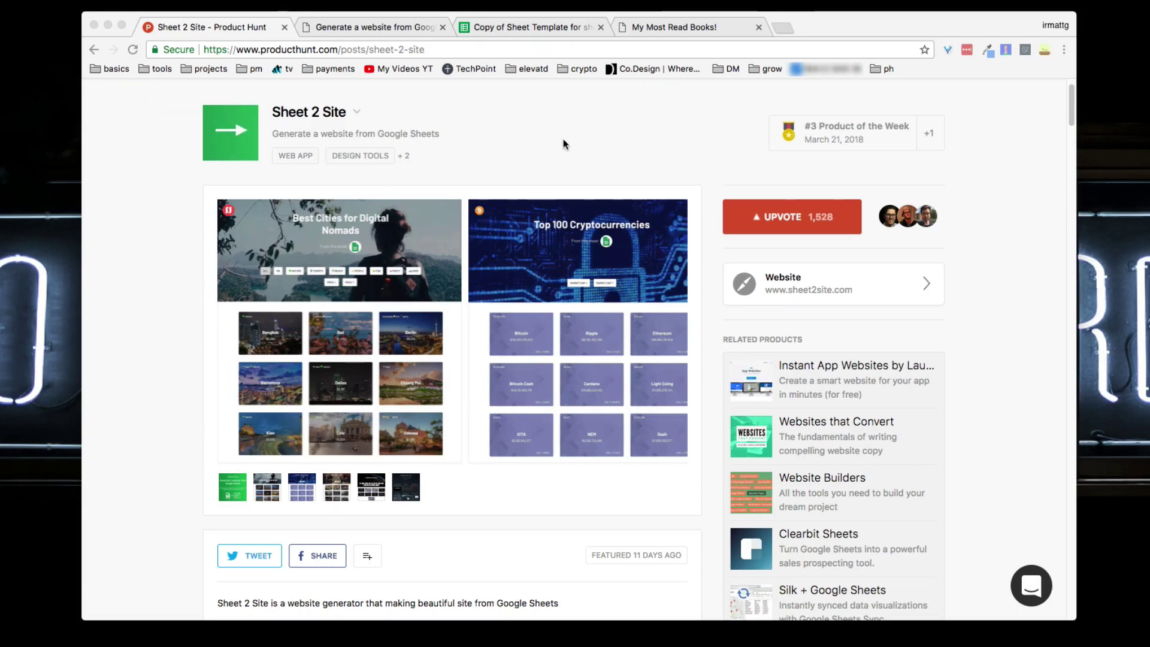
Enlarge the Best Cities screenshot, then step through Top 100 Cryptocurrencies, Best Coffee Shops and Awesome Job Board.
left_click(358, 274)
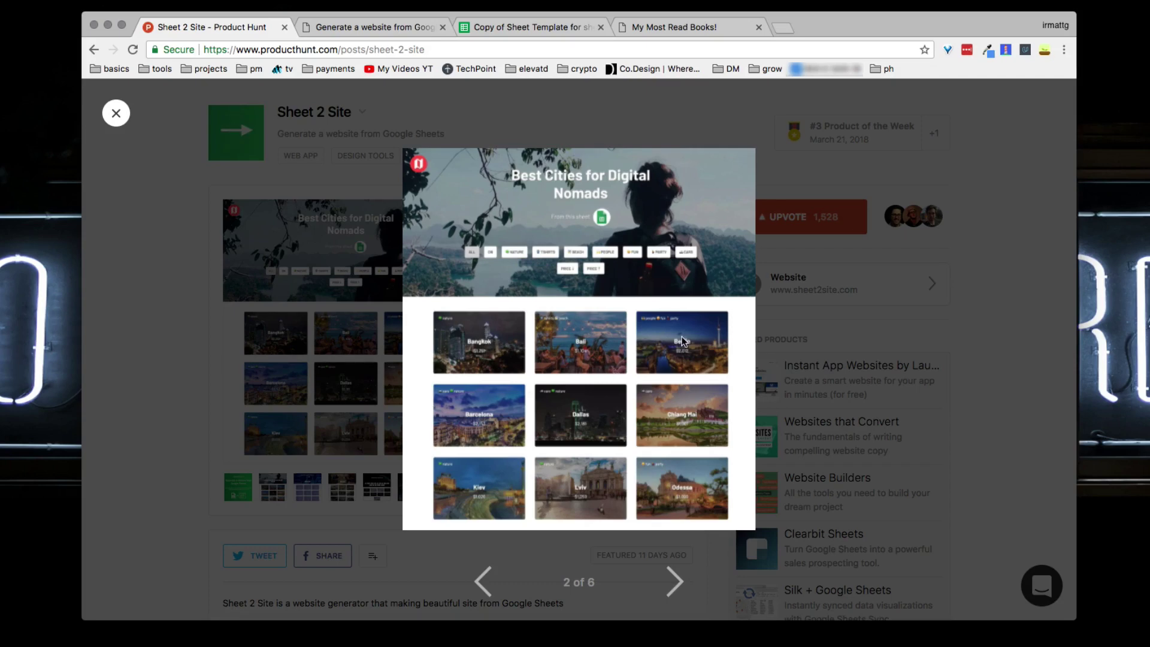
left_click(675, 581)
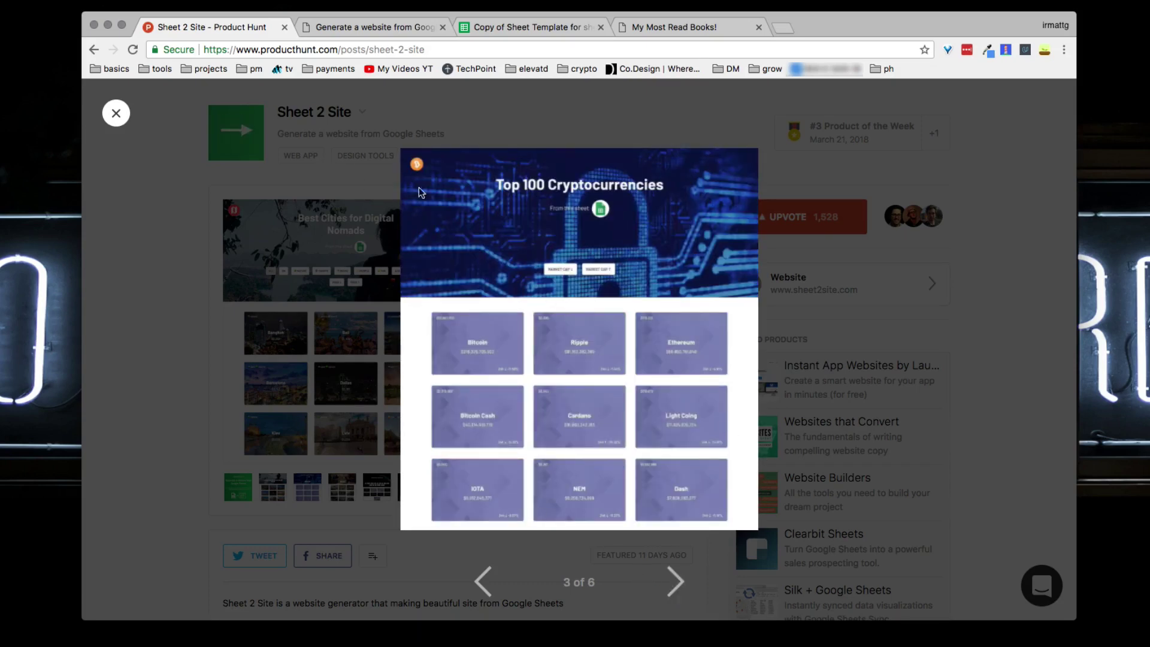
left_click(676, 581)
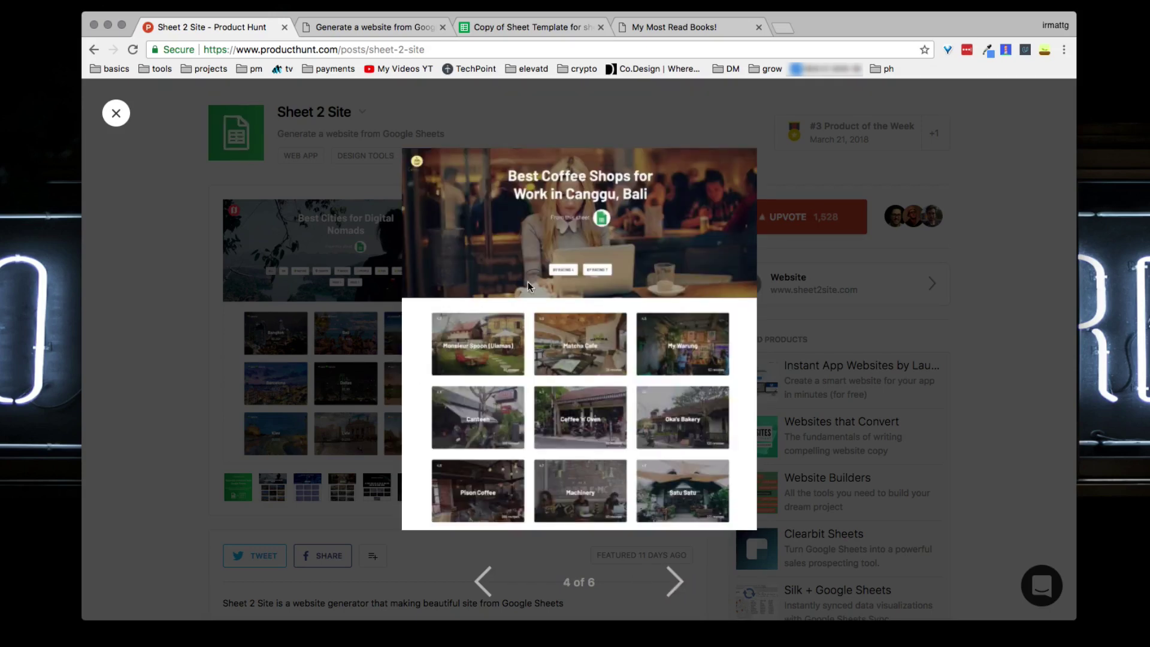
left_click(675, 583)
scroll(538, 393, "down", 8)
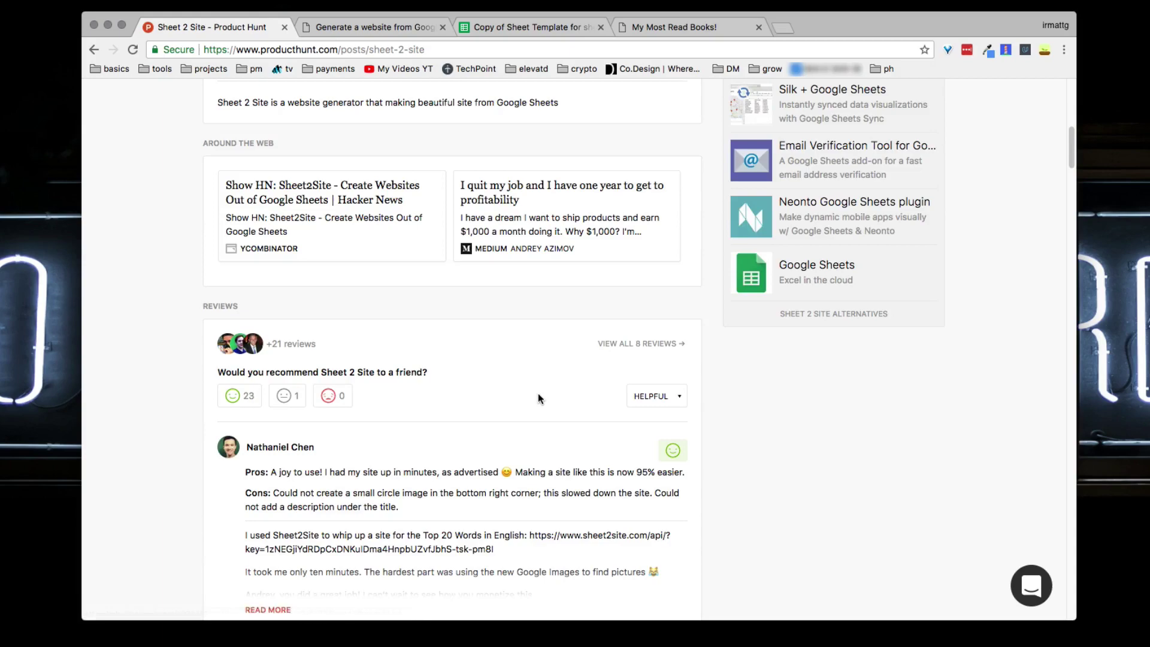
scroll(539, 395, "up", 10)
scroll(455, 387, "down", 10)
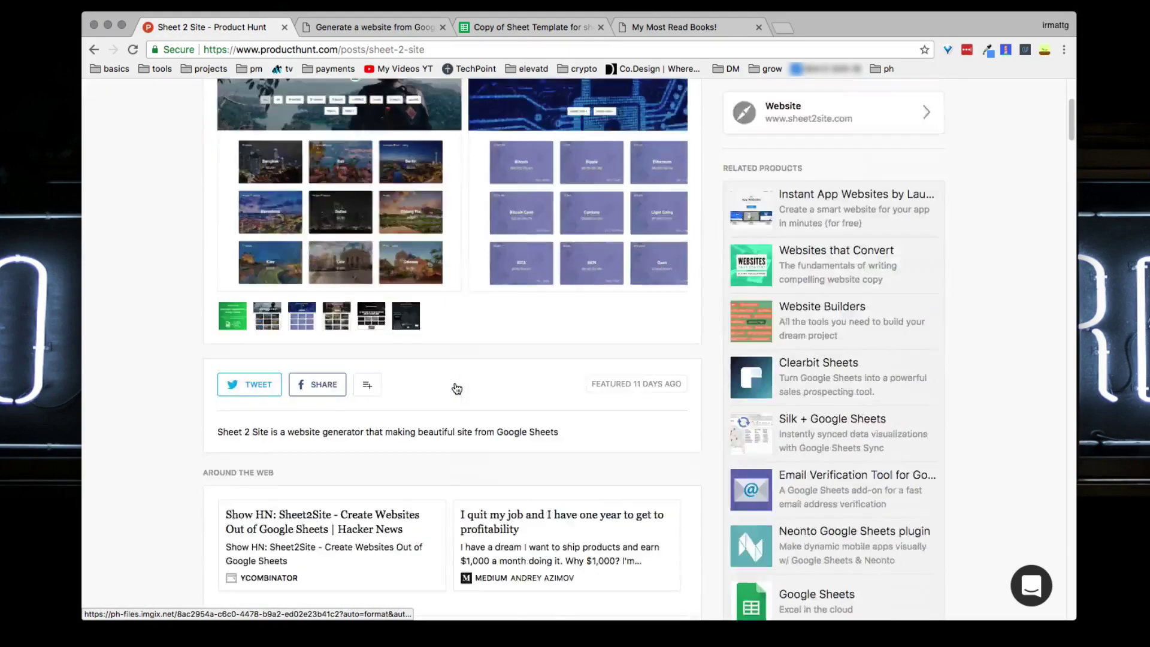
scroll(418, 384, "down", 8)
scroll(419, 384, "up", 5)
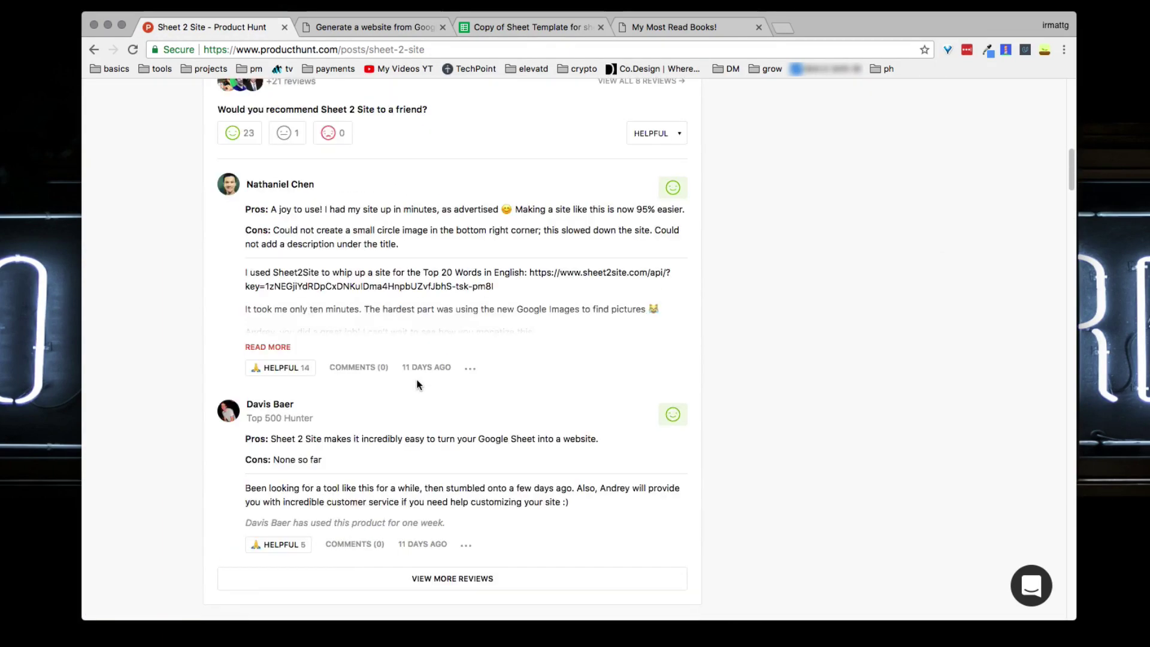
scroll(418, 384, "down", 7)
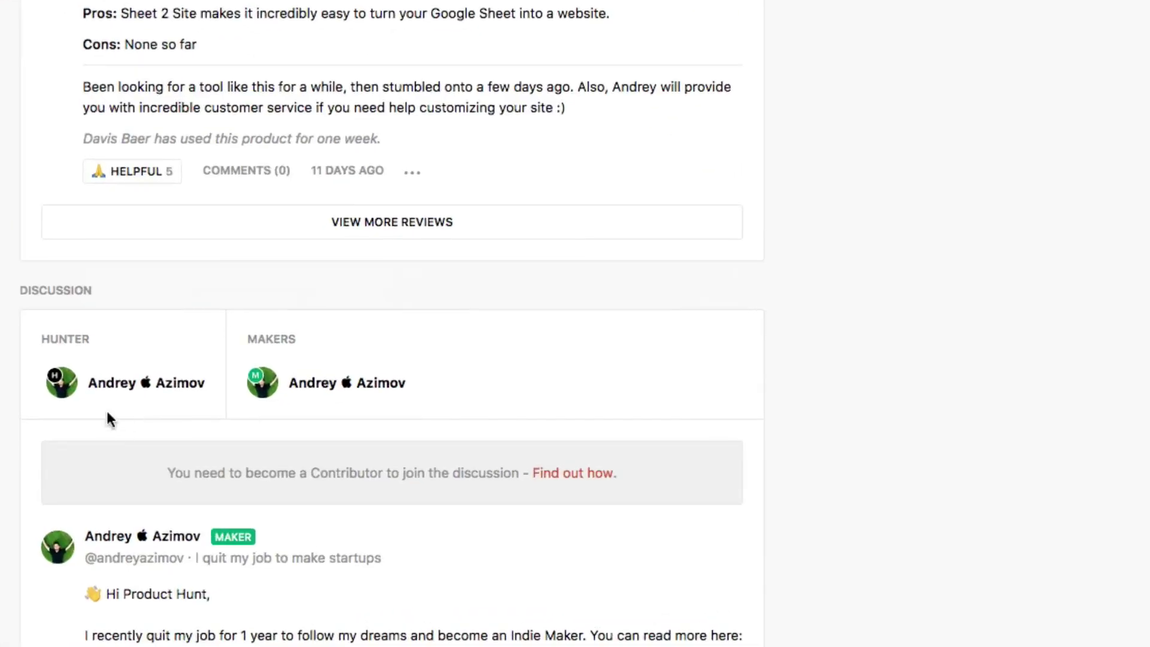
scroll(216, 407, "down", 5)
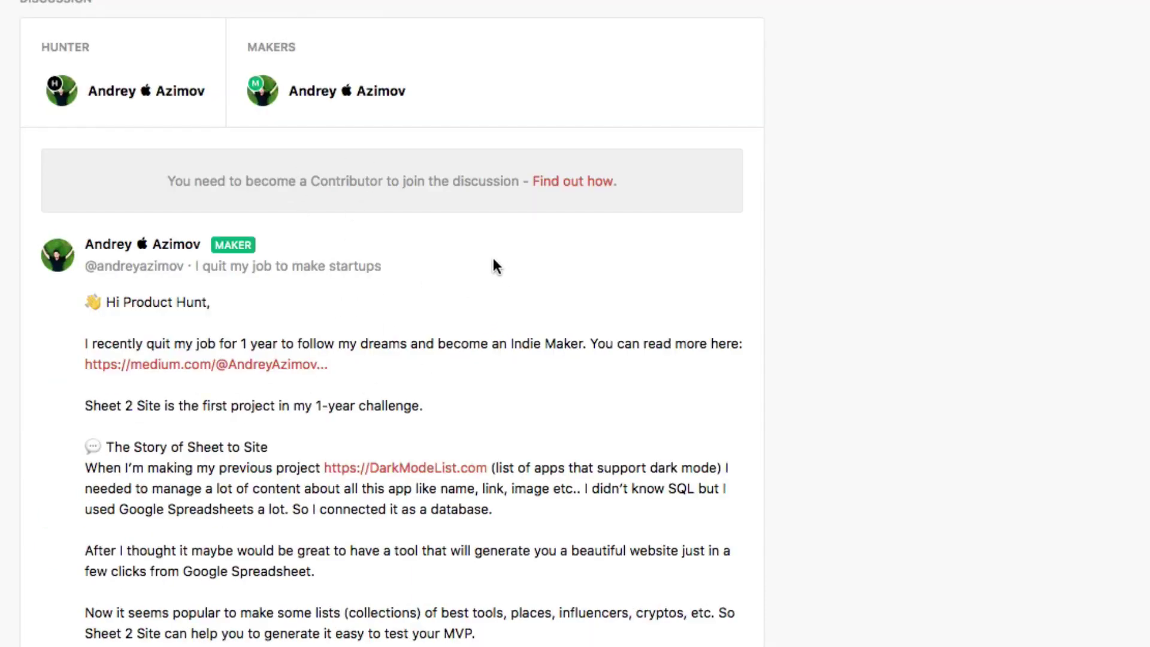
scroll(520, 299, "up", 5)
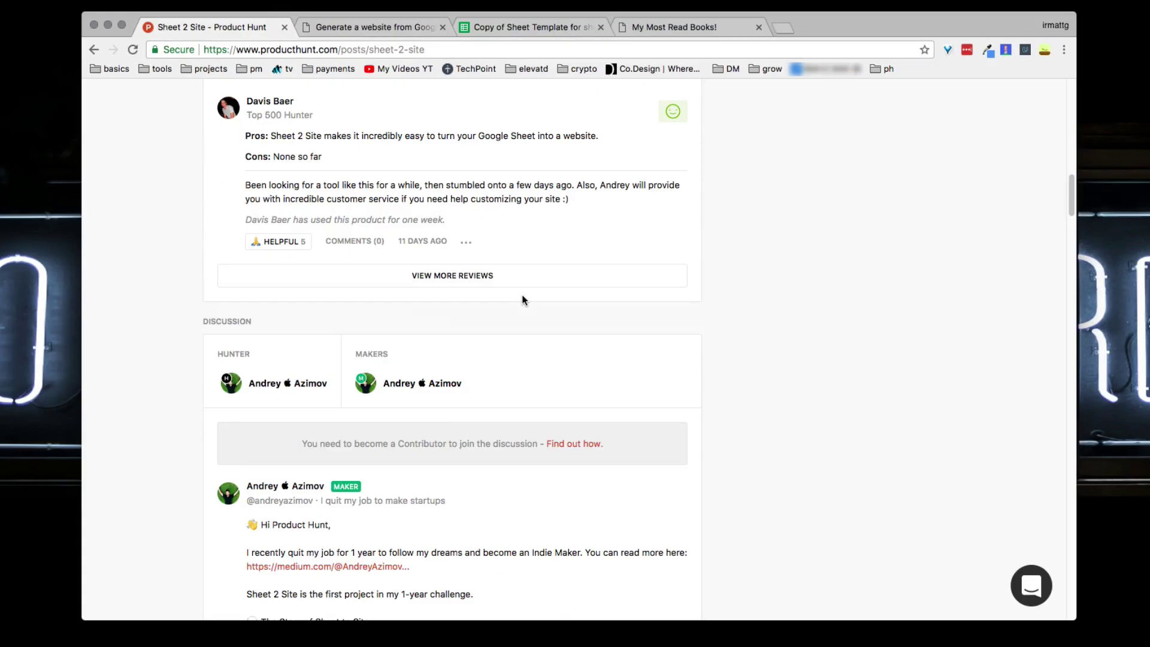
scroll(522, 299, "up", 3)
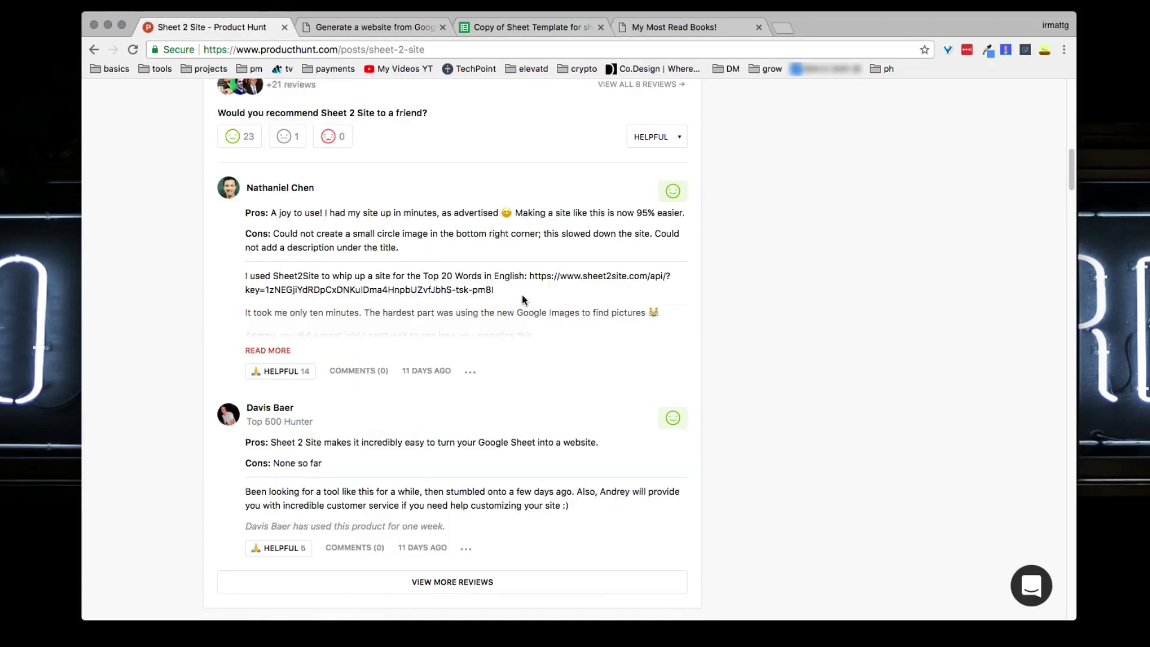
scroll(522, 299, "up", 5)
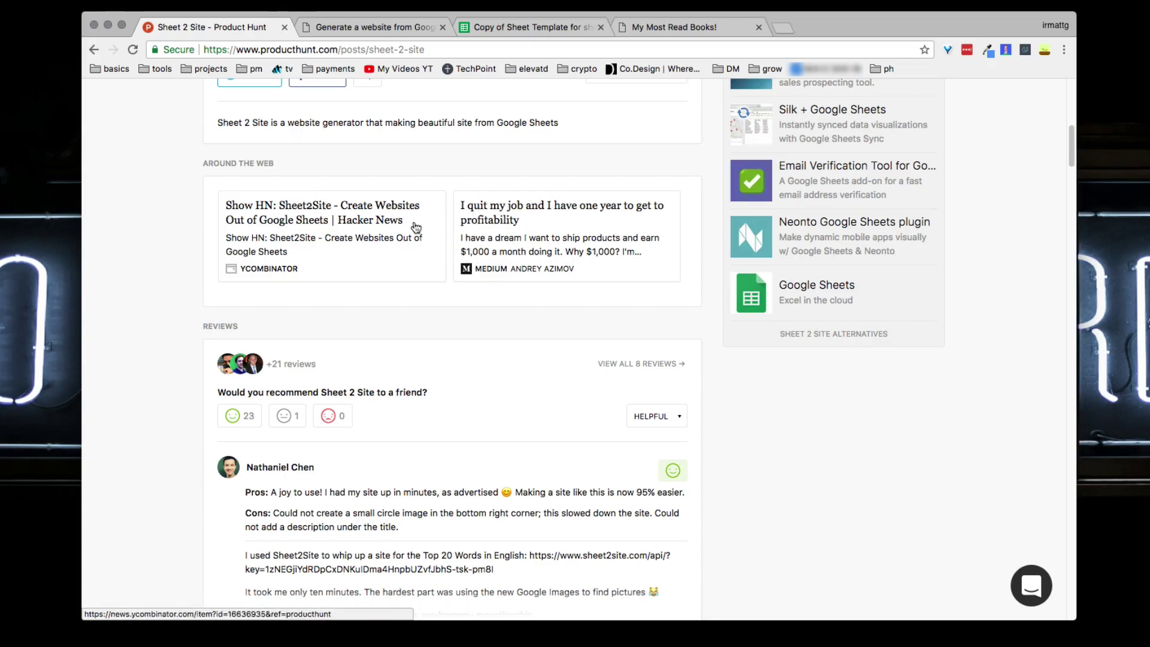
scroll(534, 305, "down", 15)
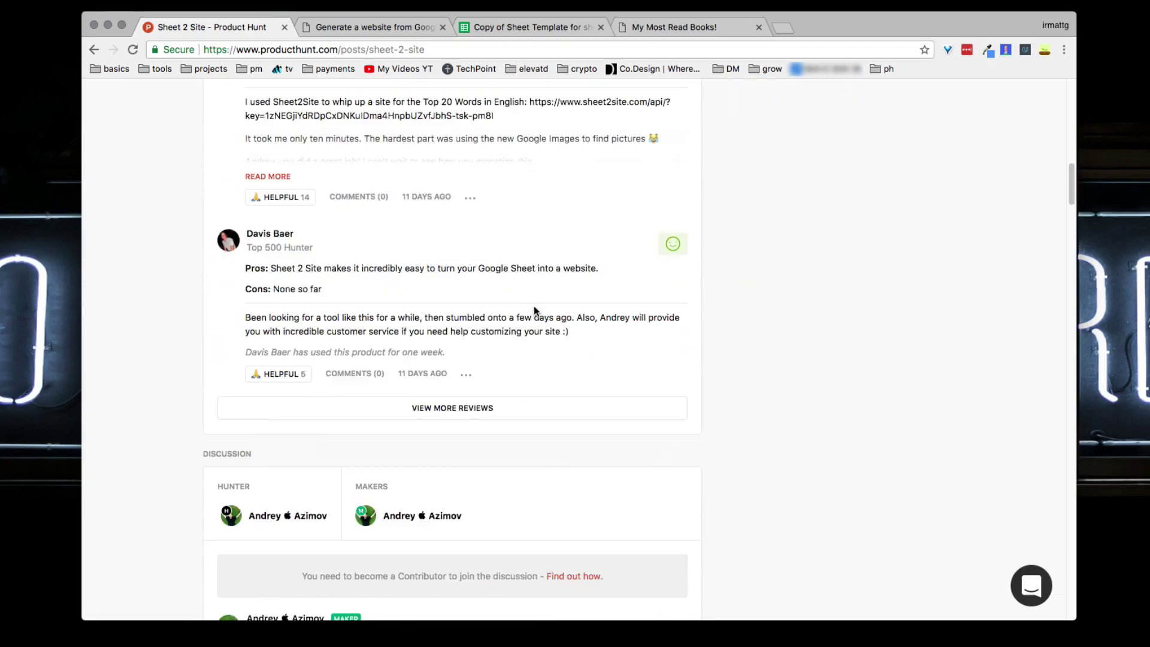
scroll(534, 305, "down", 10)
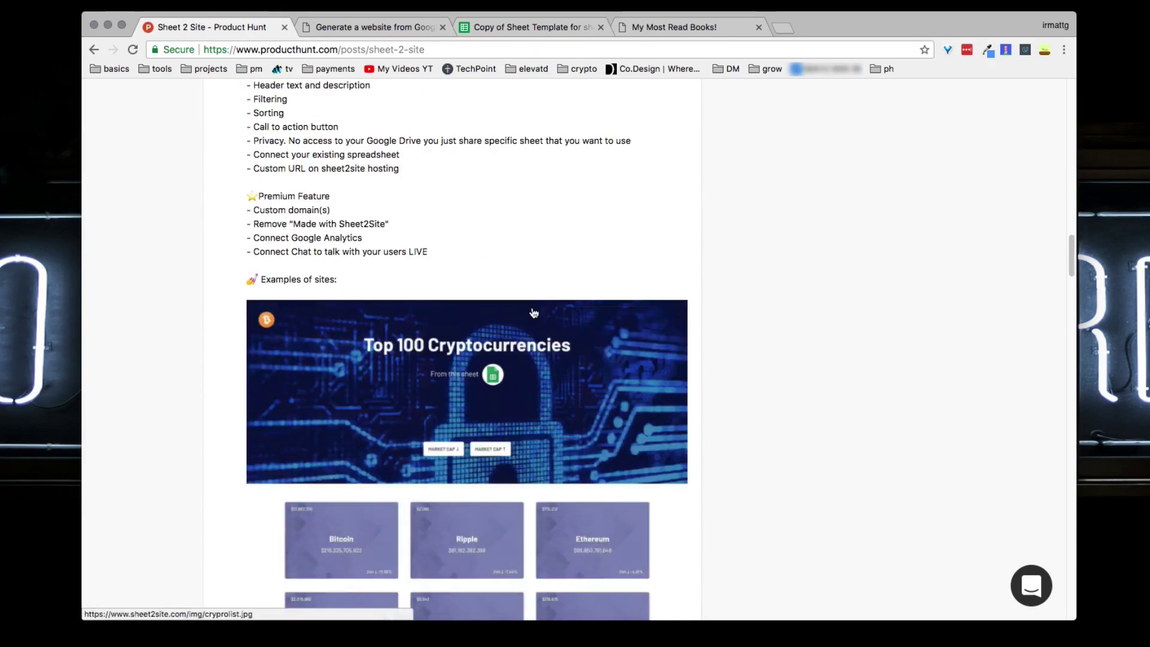
scroll(402, 295, "up", 6)
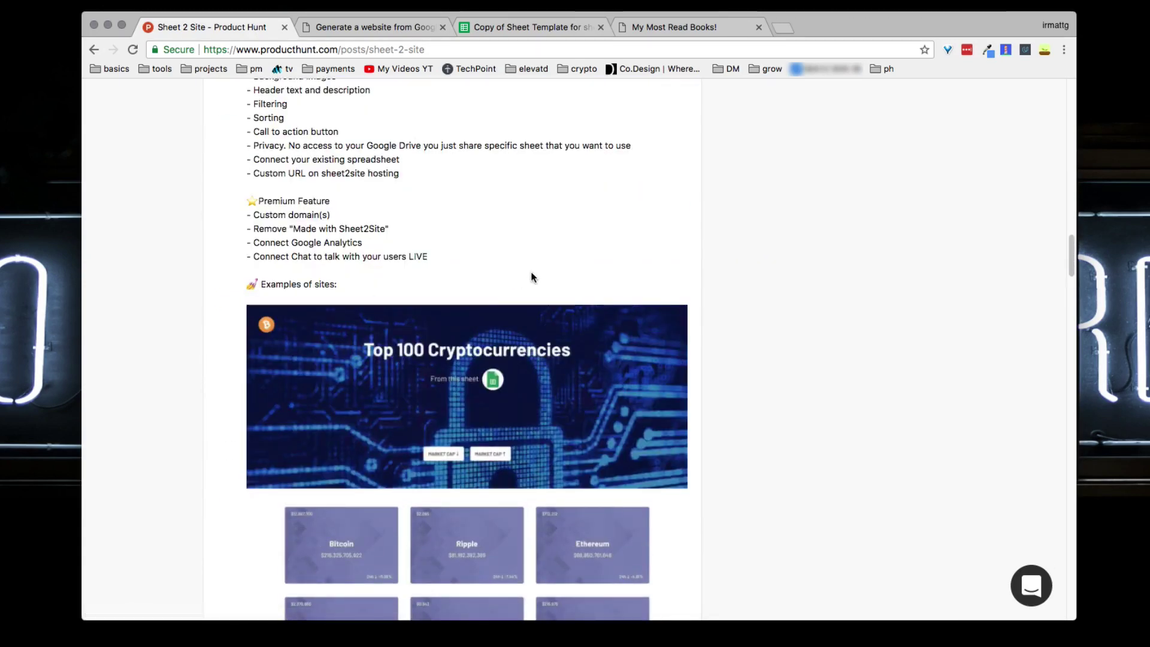
scroll(532, 275, "up", 7)
scroll(425, 316, "down", 20)
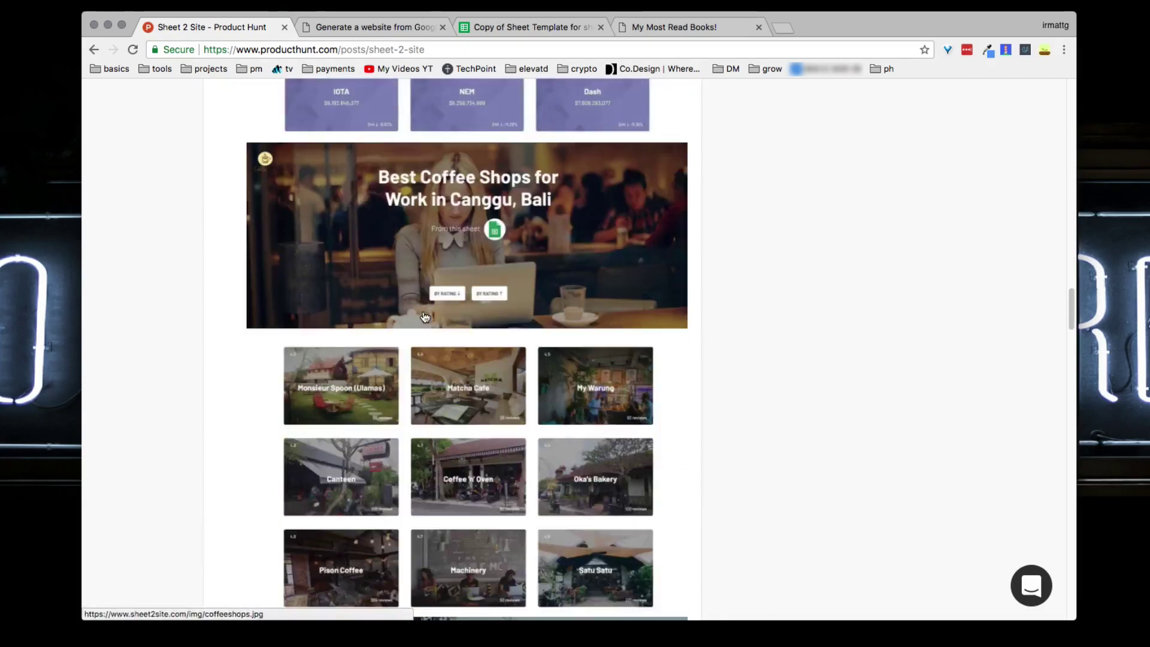
scroll(426, 316, "down", 20)
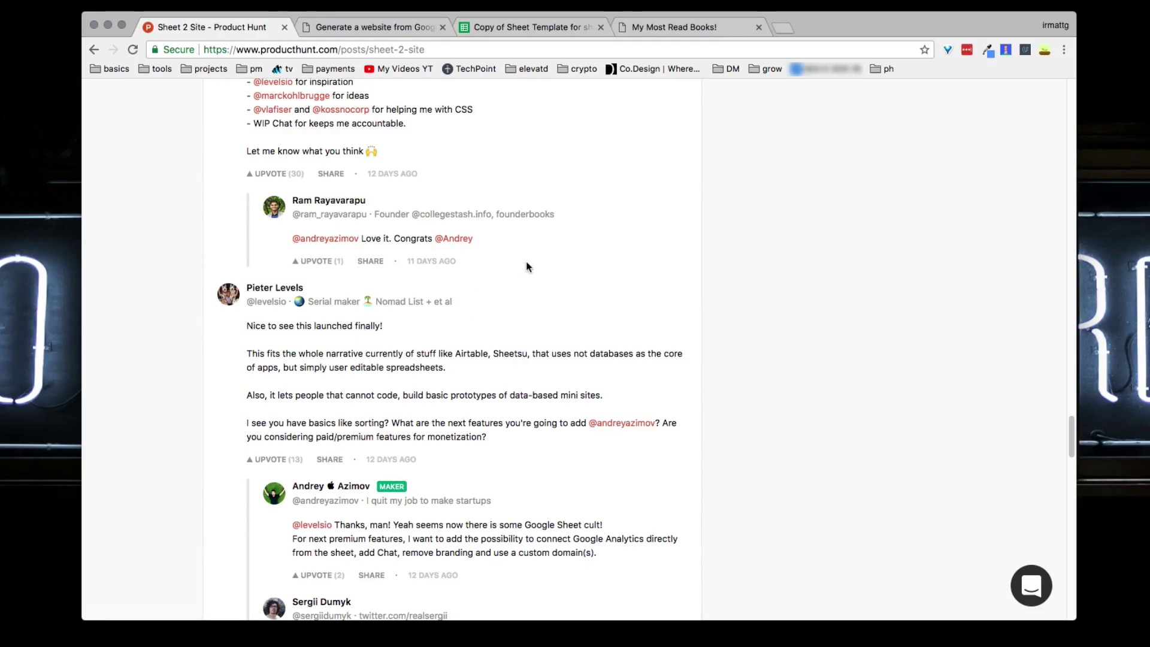
scroll(521, 269, "up", 10)
scroll(265, 234, "down", 1)
scroll(265, 234, "down", 1)
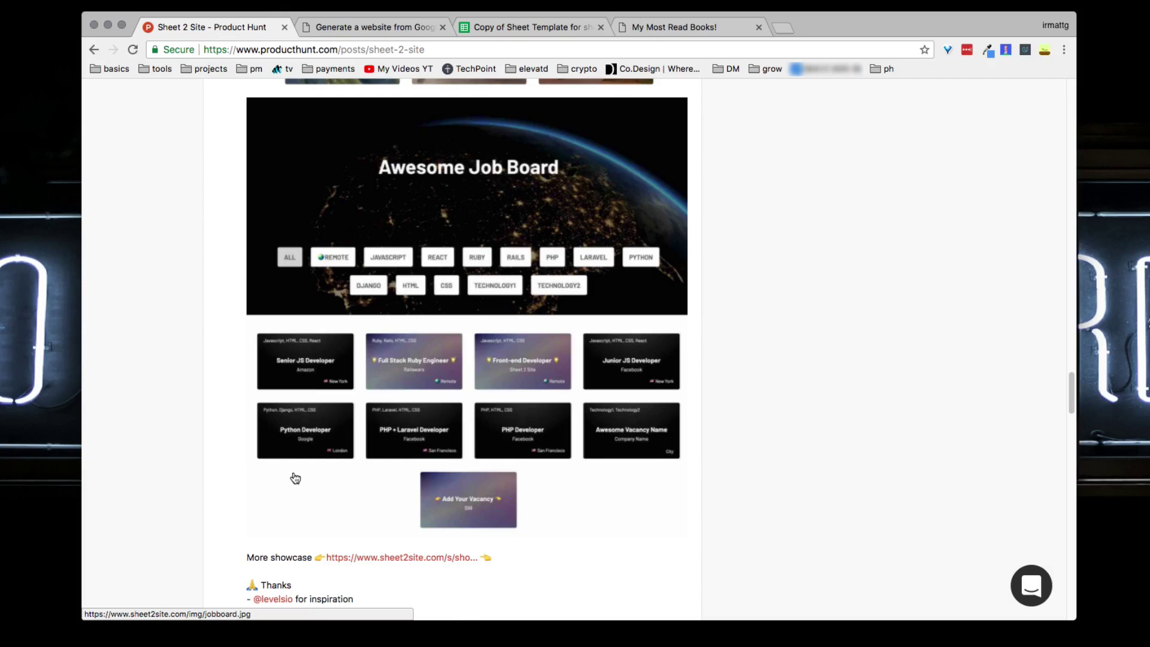
scroll(293, 477, "down", 5)
scroll(281, 509, "up", 8)
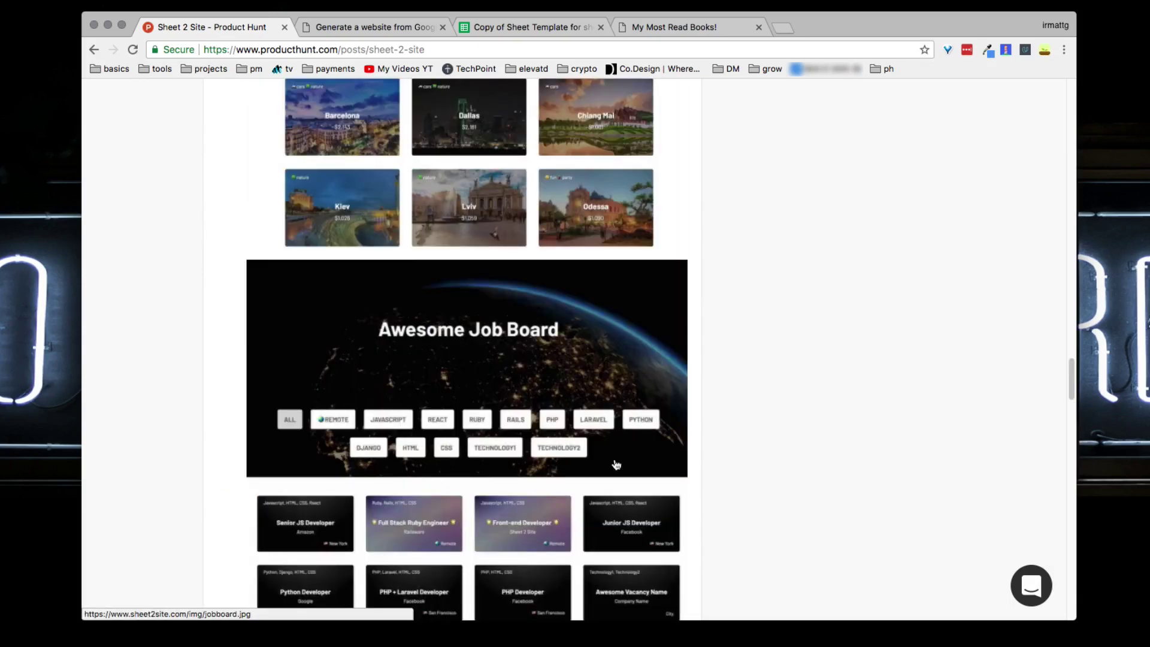
scroll(615, 465, "up", 5)
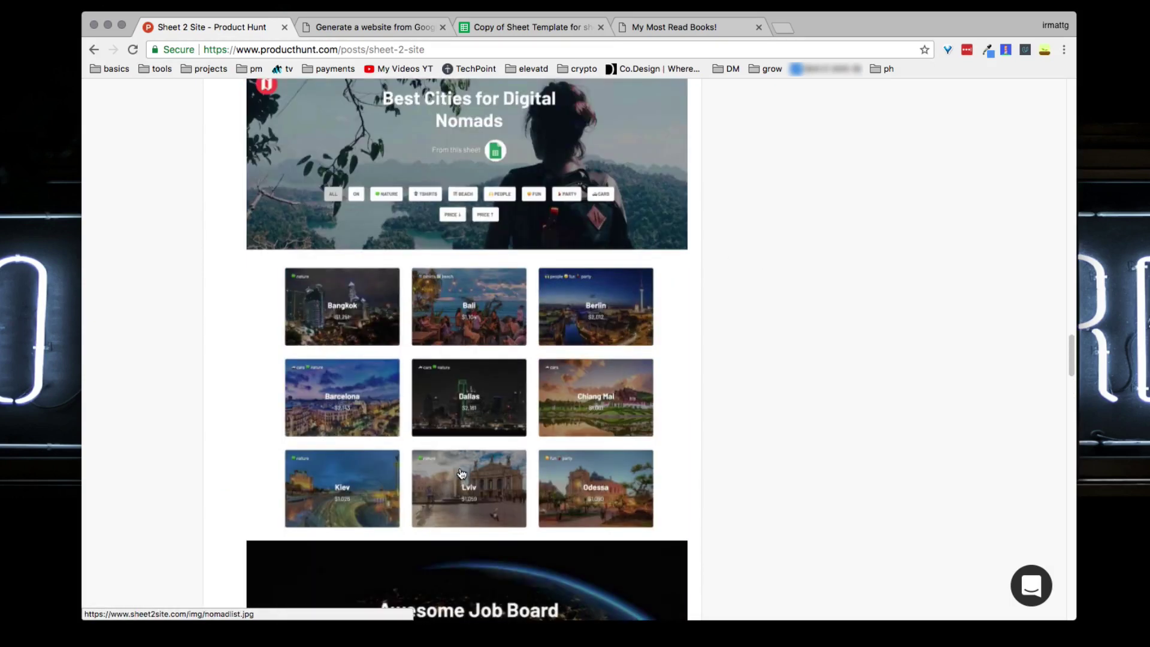
scroll(457, 477, "up", 6)
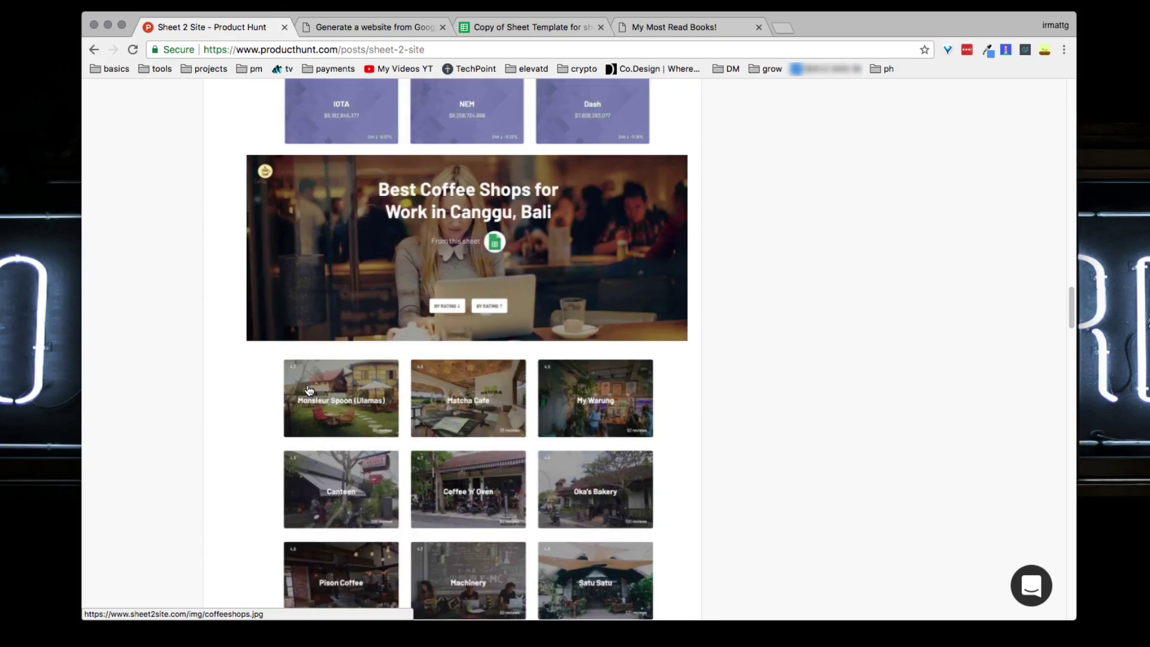
scroll(306, 392, "up", 4)
scroll(493, 468, "up", 20)
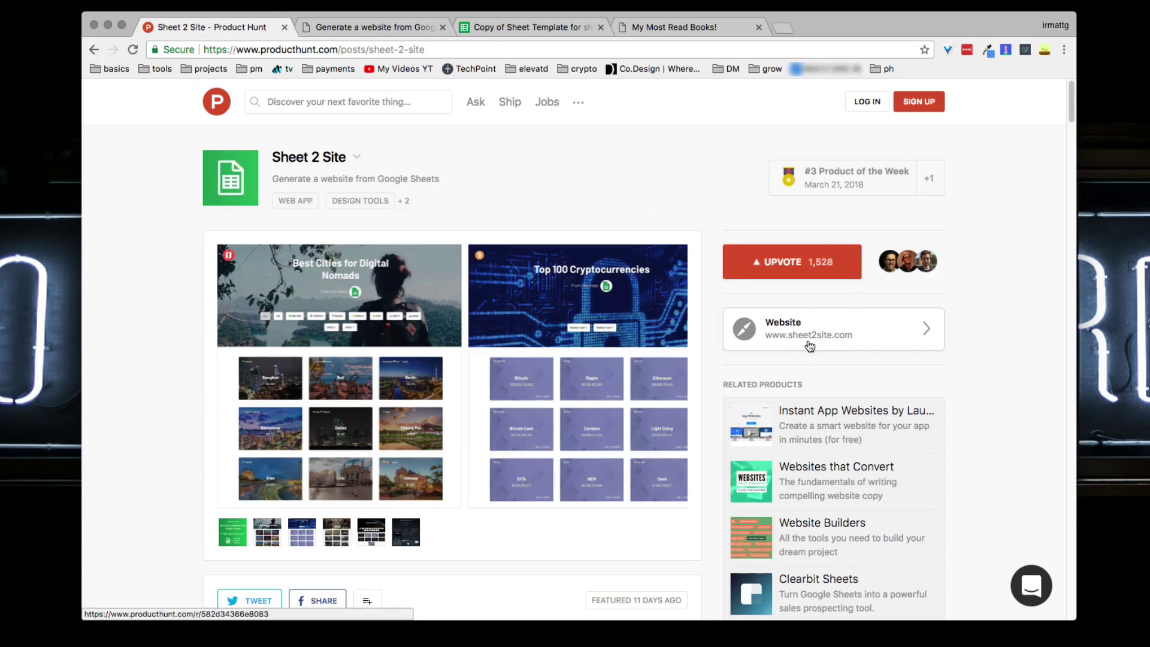
Switch to the Sheet2Site homepage and highlight its text from headline to pricing.
left_click(360, 27)
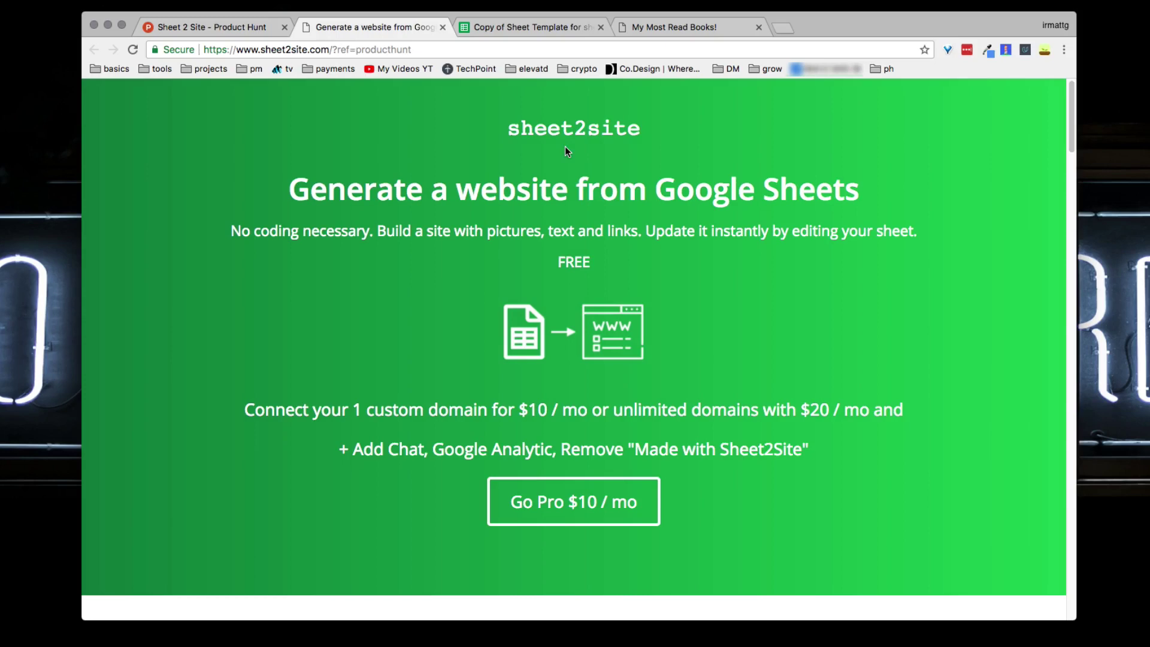
scroll(528, 303, "down", 10)
scroll(547, 311, "up", 10)
left_click_drag(282, 191, 856, 481)
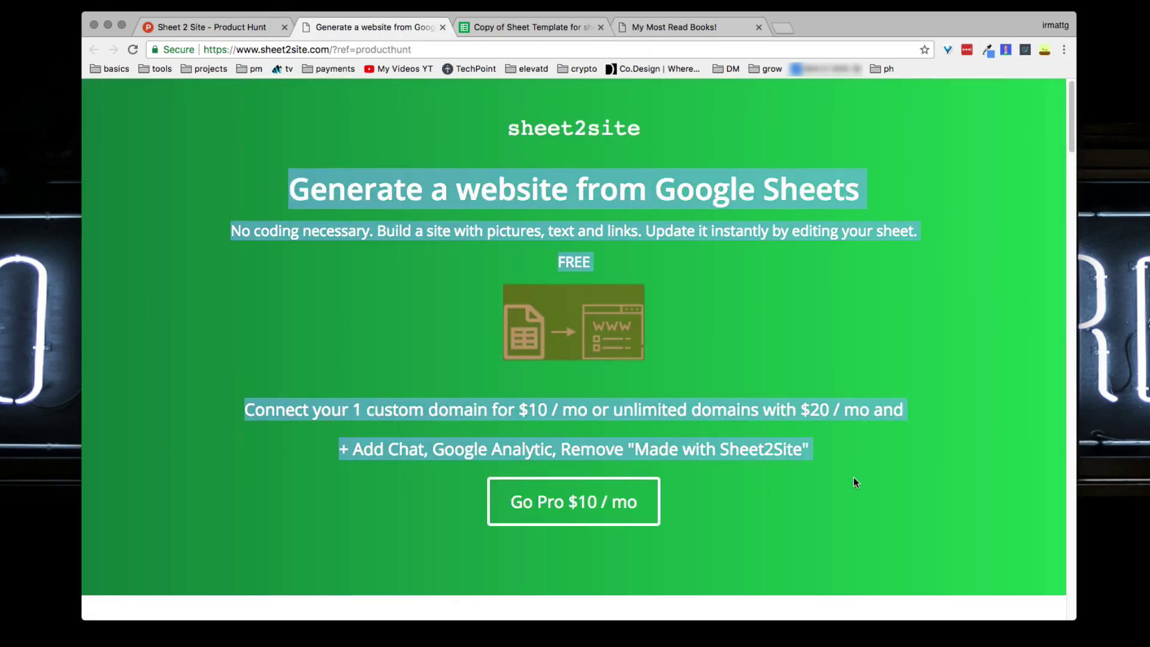
triple_click(843, 439)
left_click(308, 180)
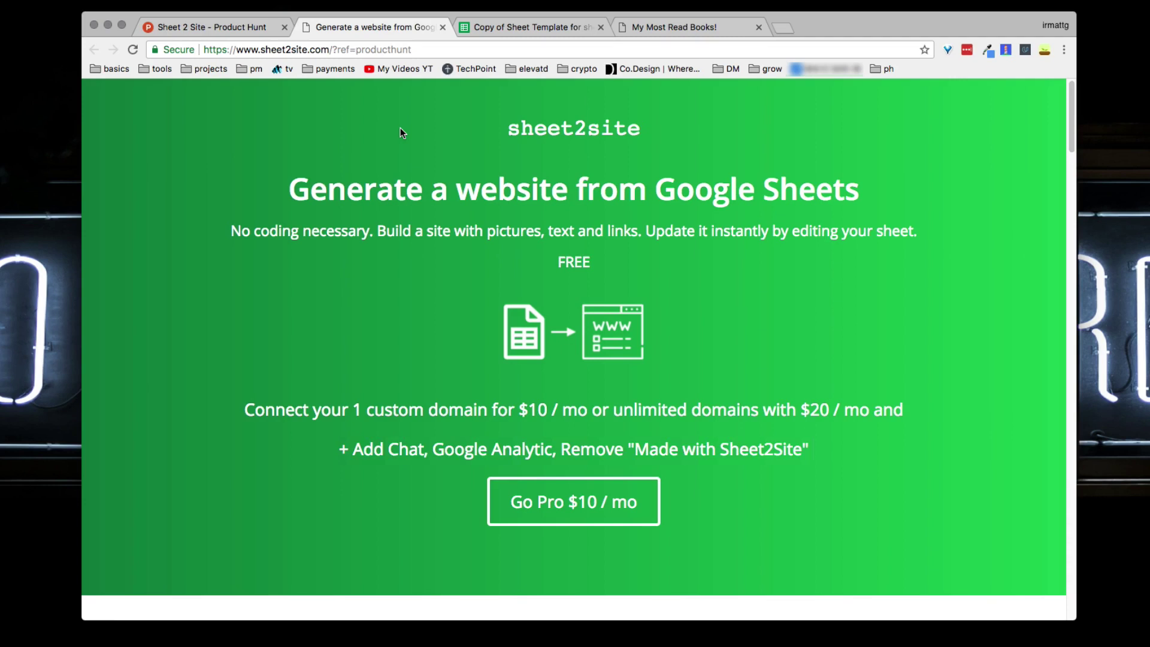
Highlight the 'Generate a website from Google Sheets' headline and subtitle, then clear it.
left_click_drag(430, 174, 804, 226)
left_click(425, 195)
left_click_drag(287, 183, 856, 178)
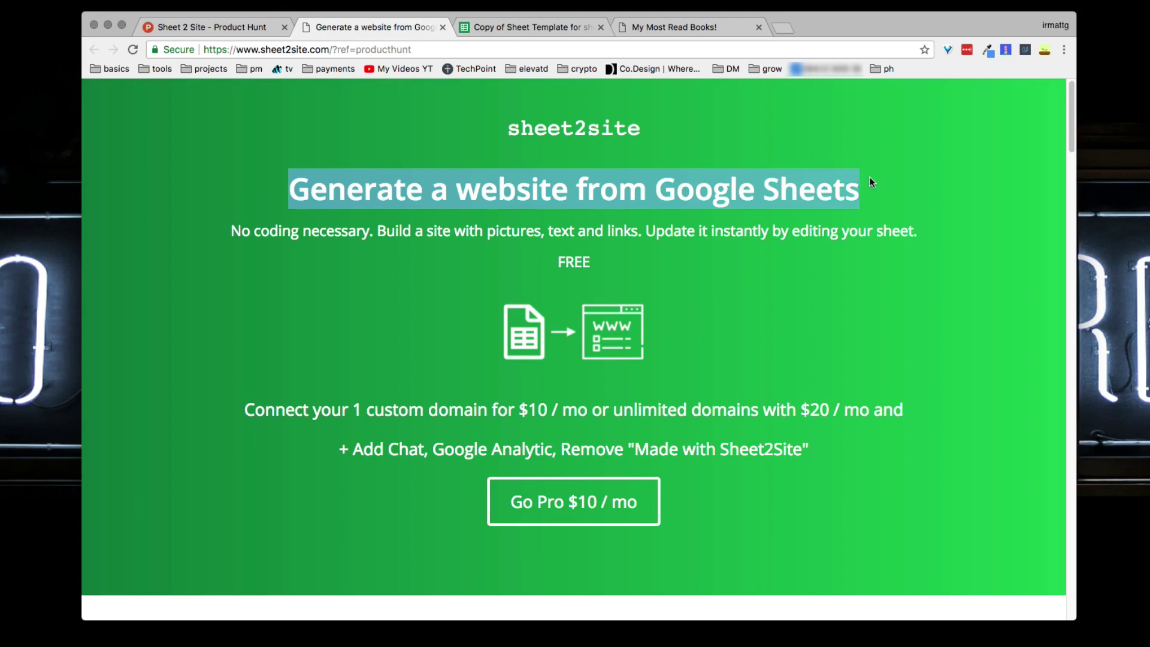
left_click(832, 182)
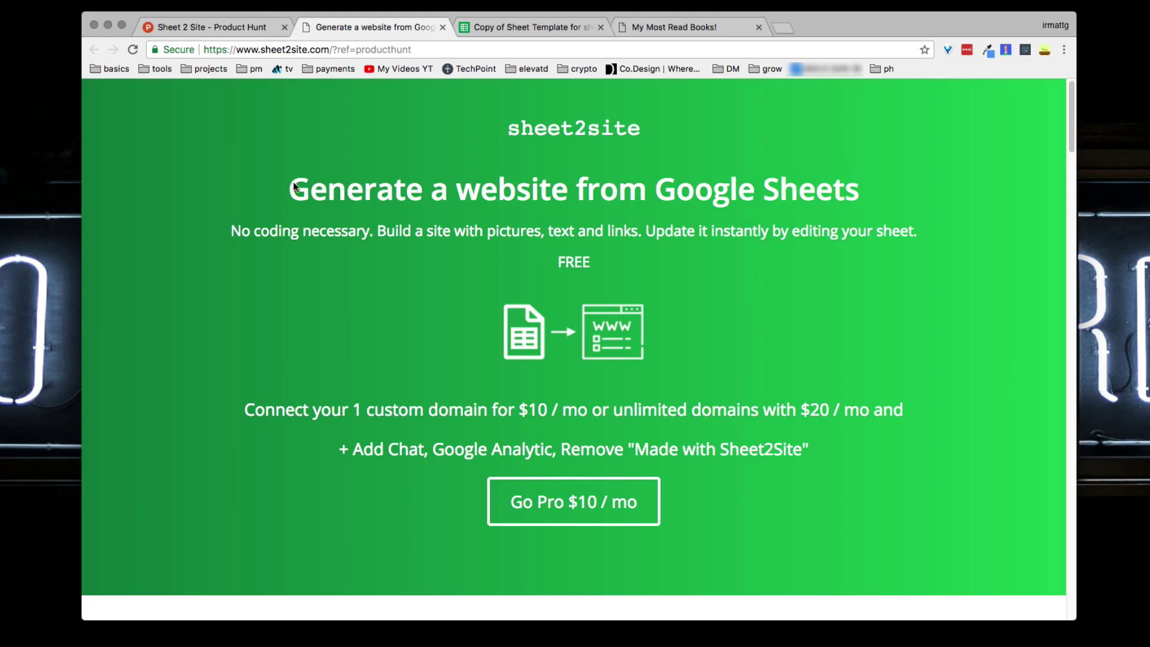
scroll(418, 324, "down", 7)
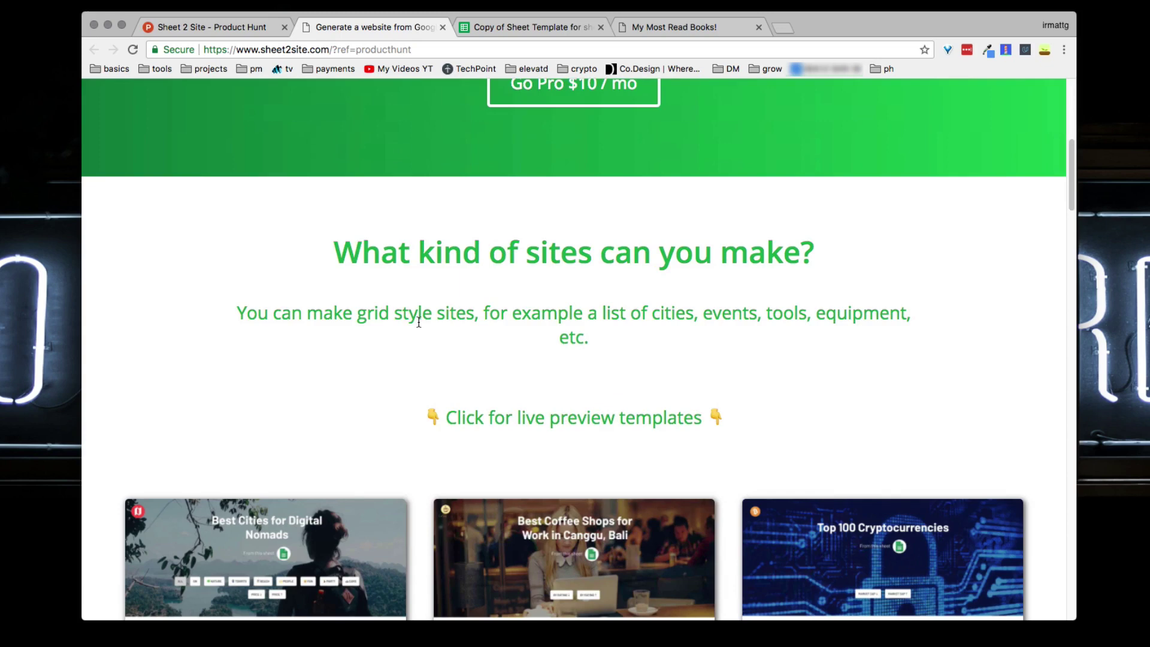
scroll(419, 320, "down", 3)
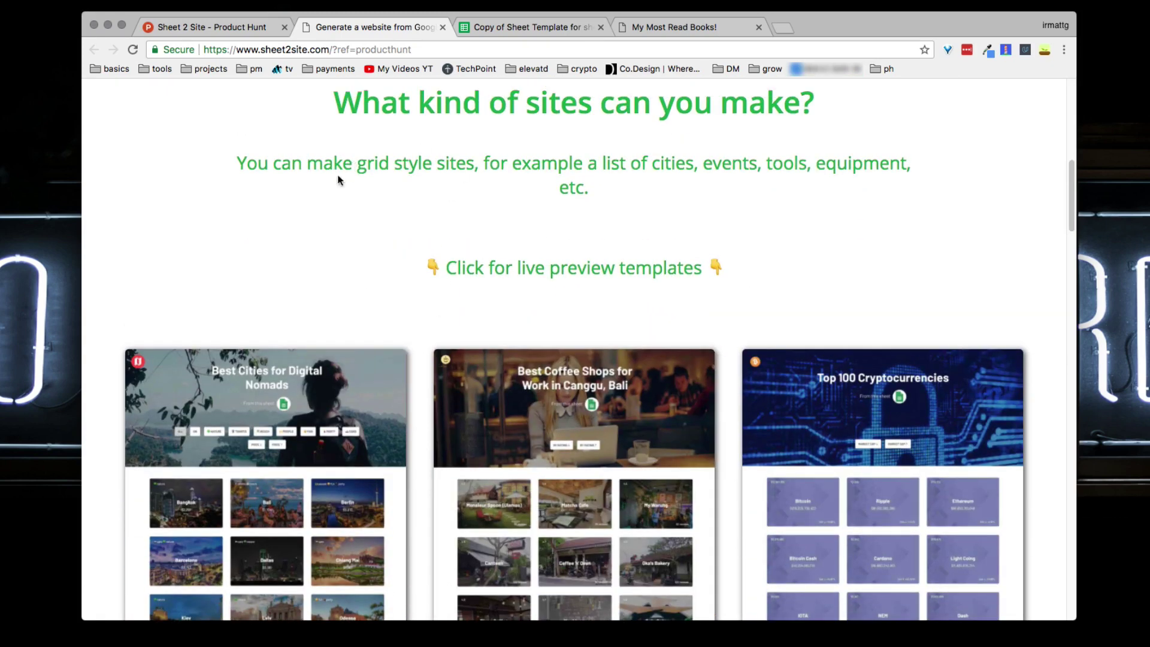
left_click_drag(362, 166, 648, 161)
left_click(654, 185)
scroll(655, 185, "down", 7)
scroll(525, 294, "up", 4)
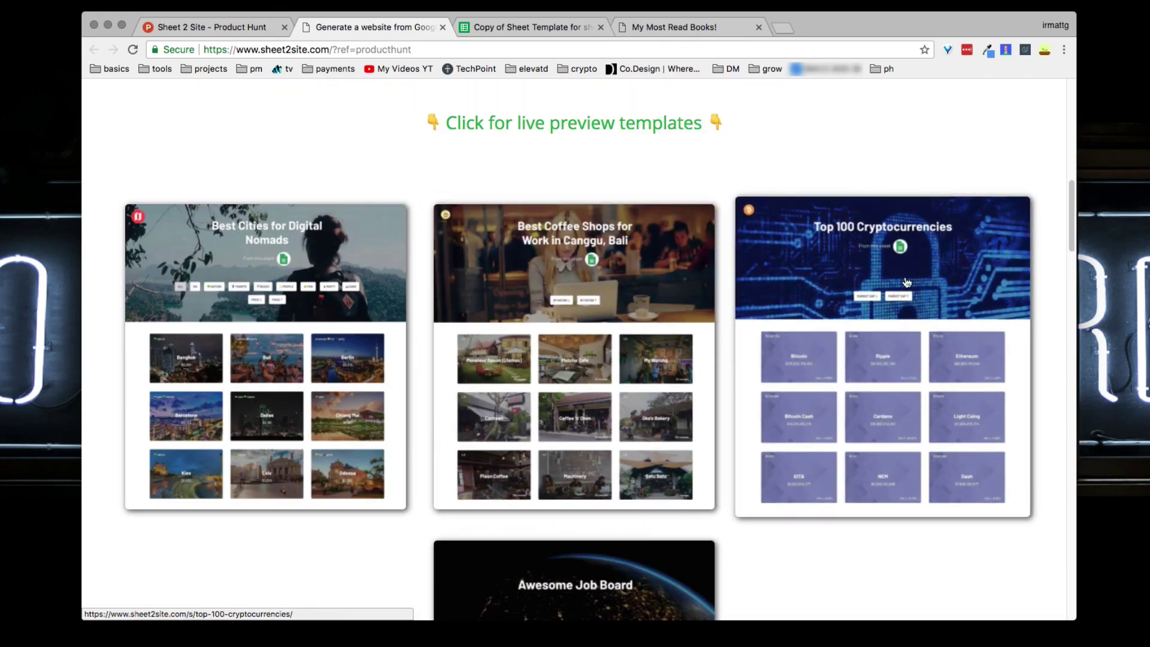
scroll(594, 325, "down", 3)
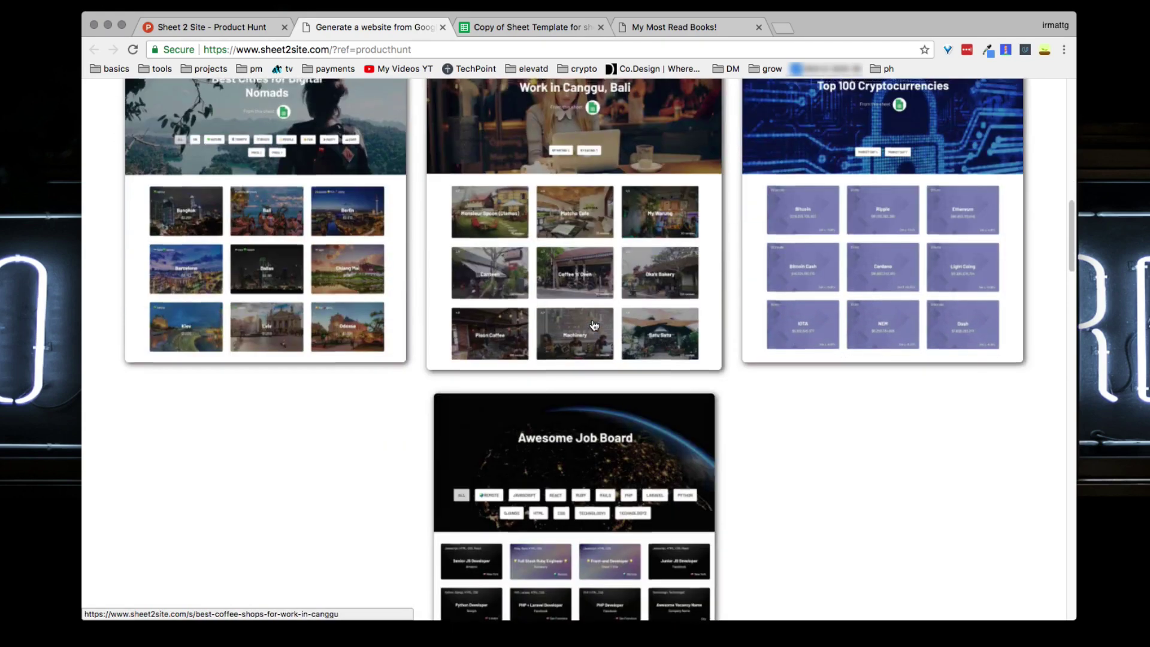
scroll(594, 325, "up", 1)
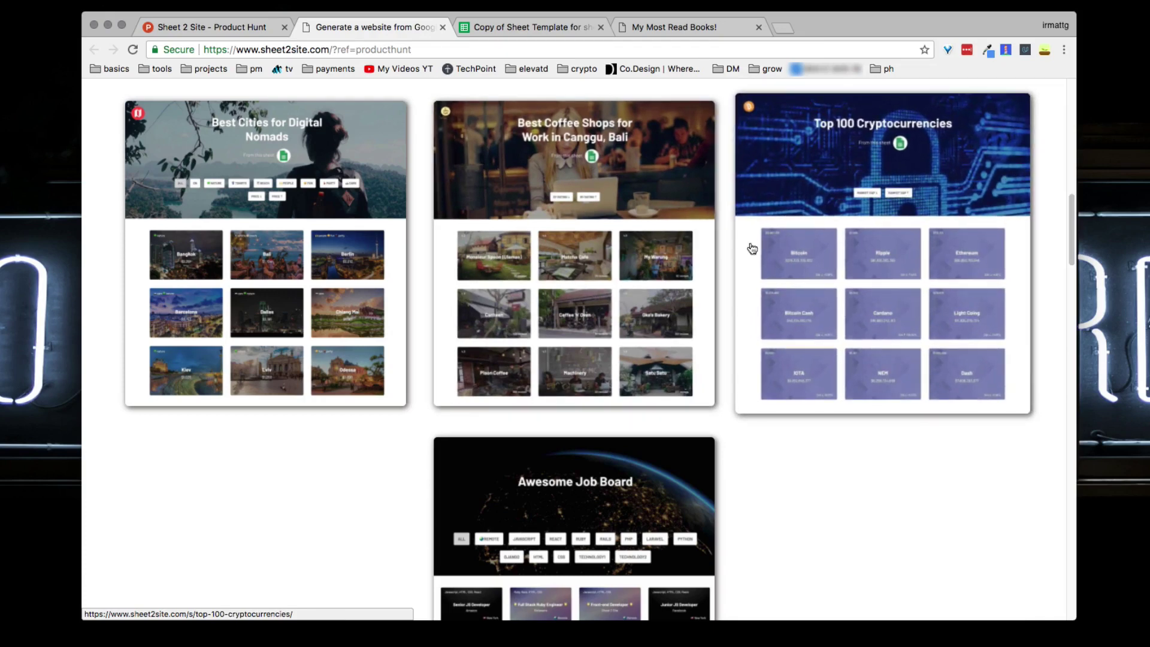
scroll(689, 263, "up", 2)
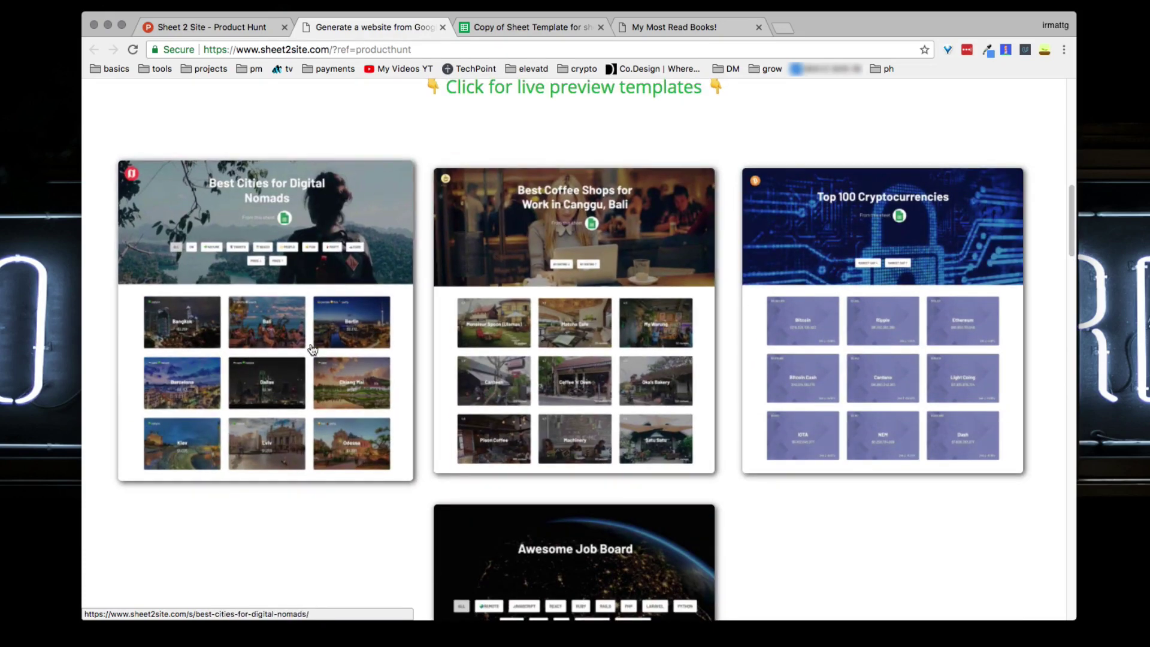
scroll(779, 343, "down", 5)
Scroll through the Sheet2Site build steps and highlight the make-a-copy instruction.
scroll(791, 347, "down", 8)
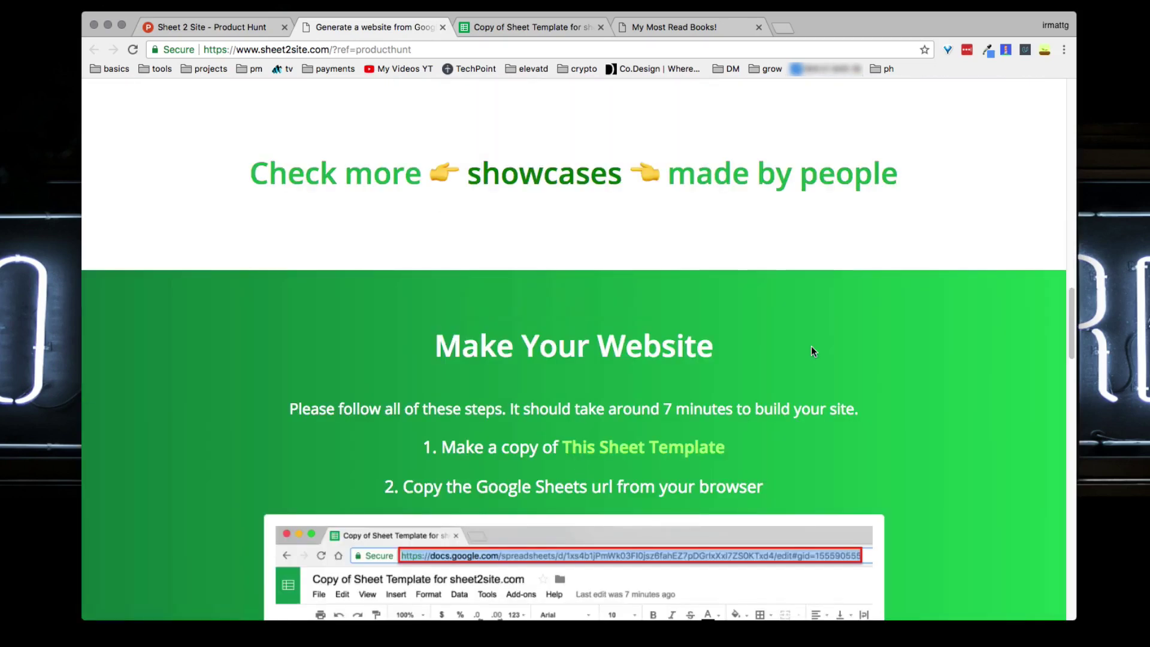
scroll(811, 346, "down", 5)
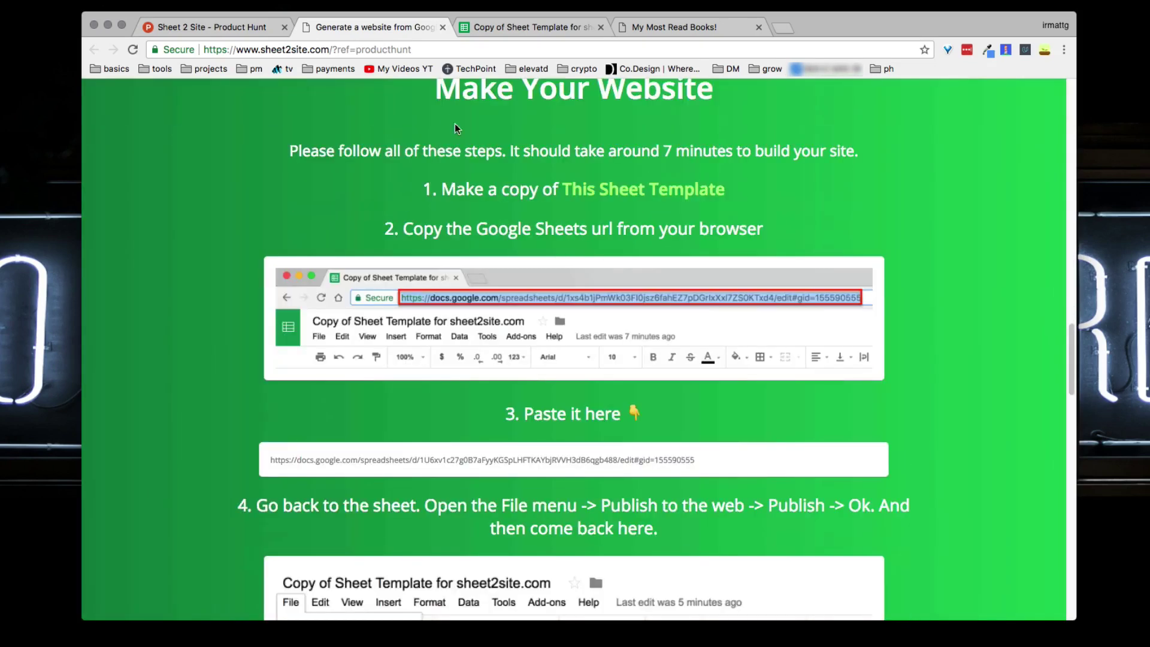
scroll(223, 292, "up", 3)
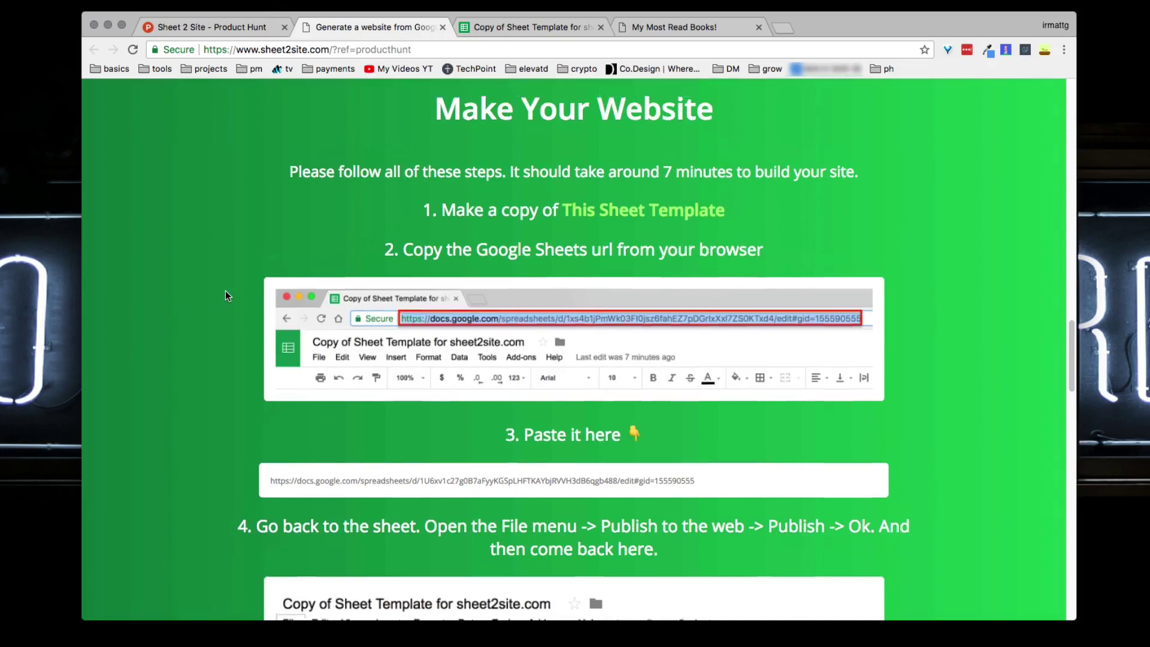
scroll(253, 294, "down", 3)
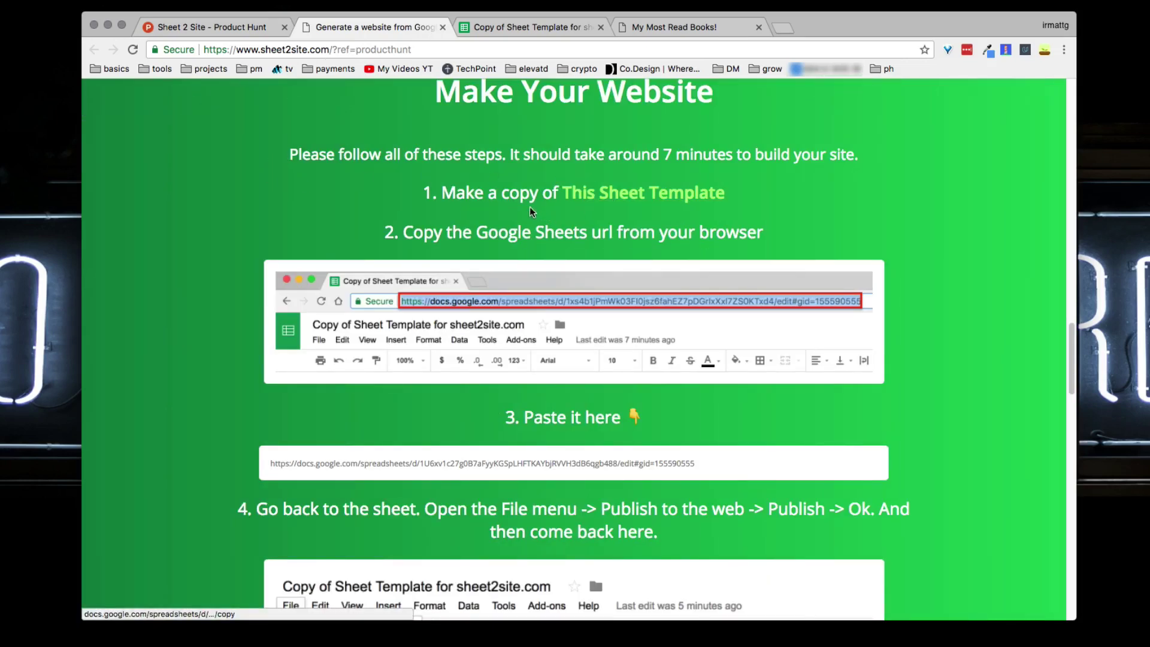
left_click_drag(473, 192, 753, 190)
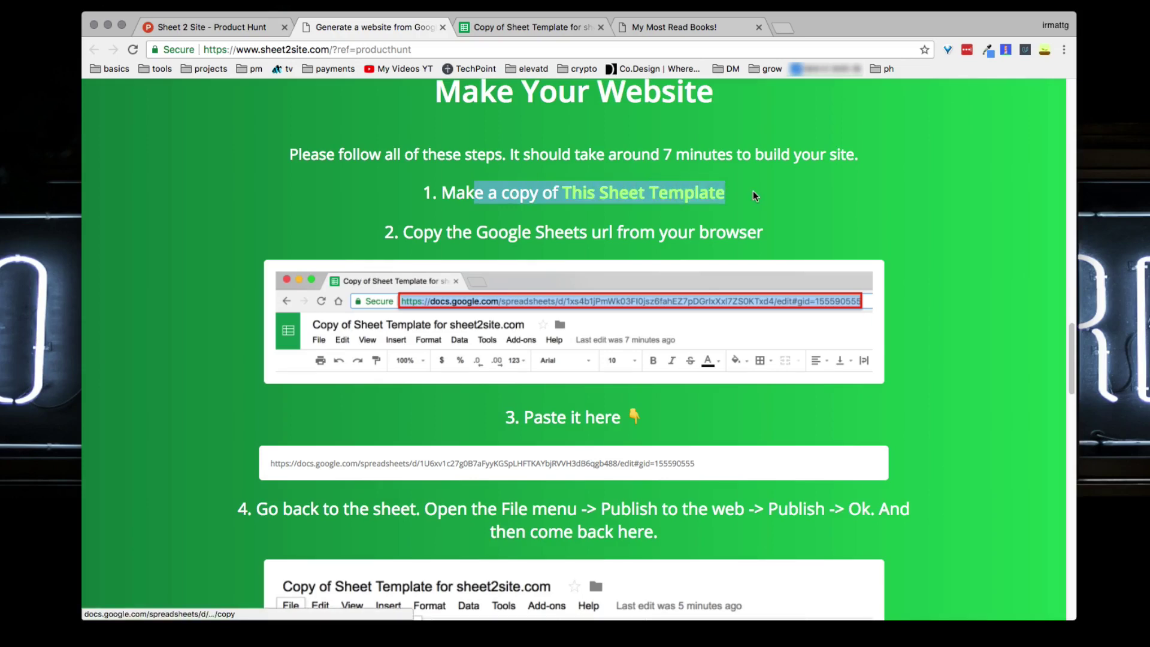
left_click(753, 190)
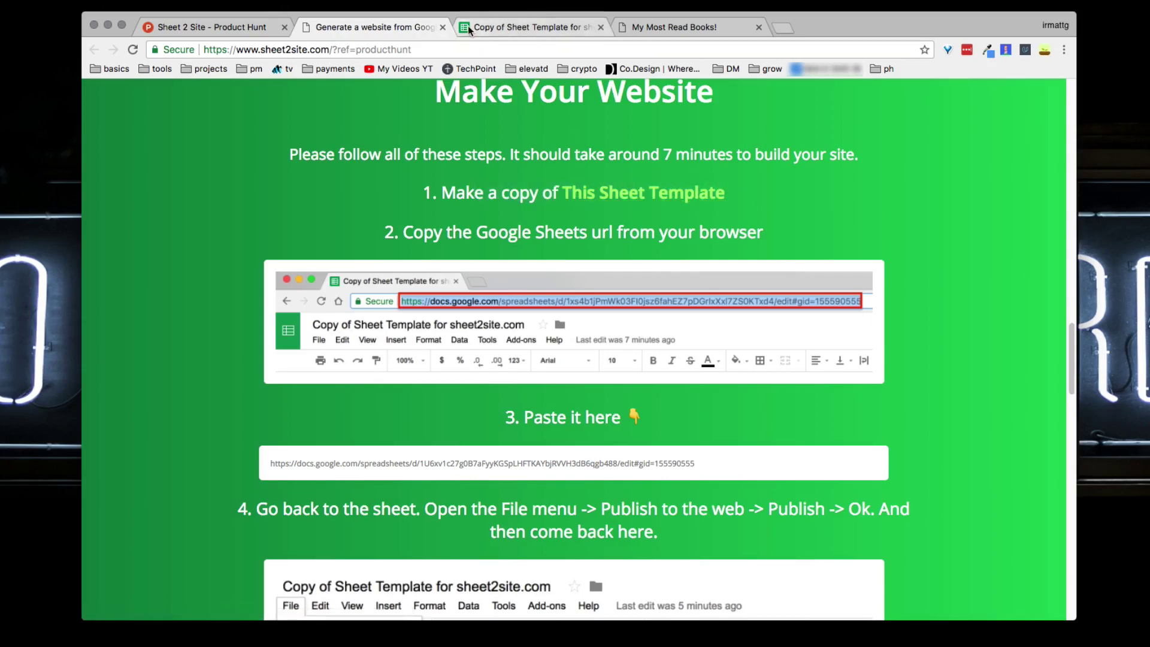
Check the copied sheet, then highlight the copy-URL step and focus step 3's URL field.
left_click(524, 27)
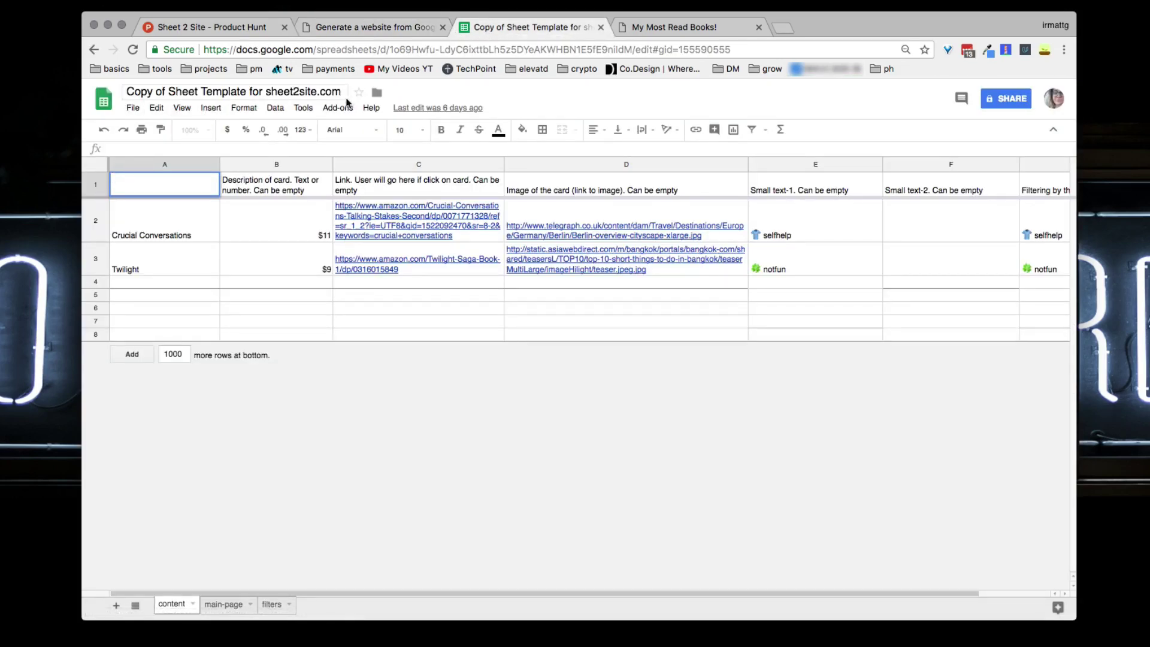
left_click(354, 28)
scroll(479, 239, "down", 1)
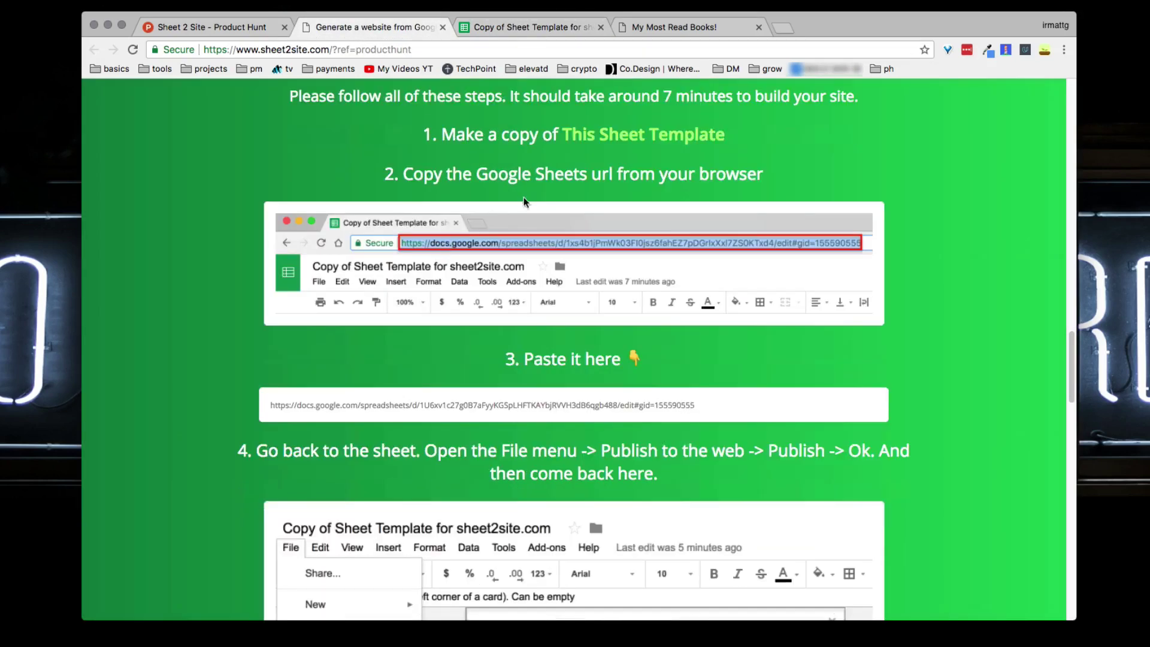
left_click_drag(430, 173, 788, 178)
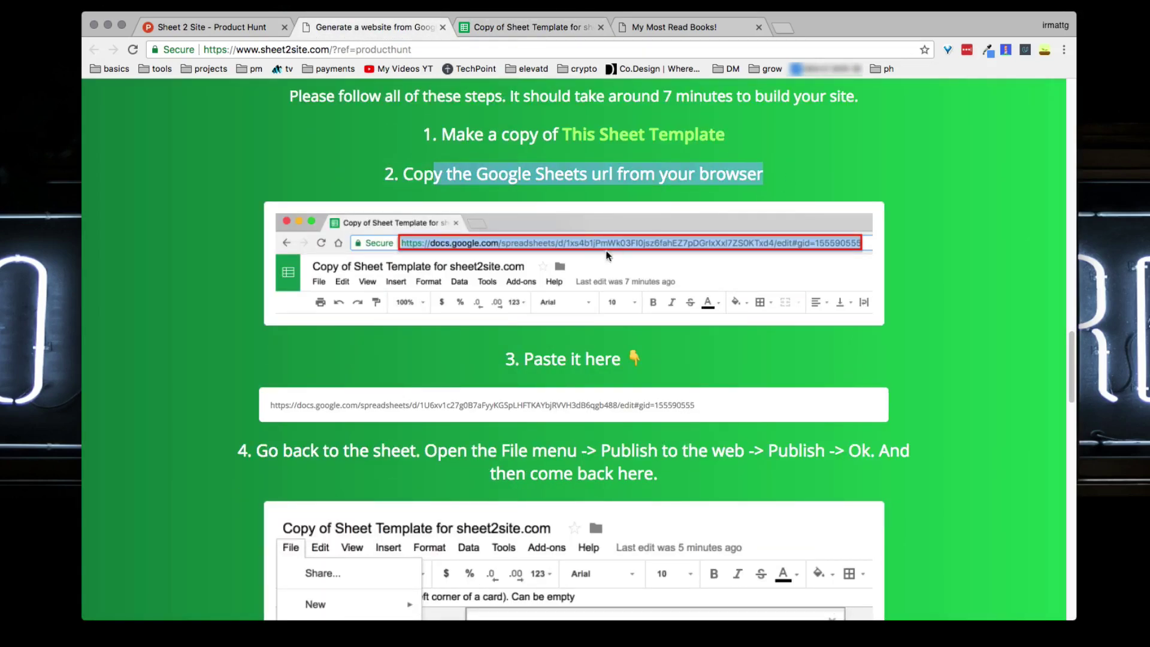
scroll(641, 249, "down", 2)
left_click(845, 261)
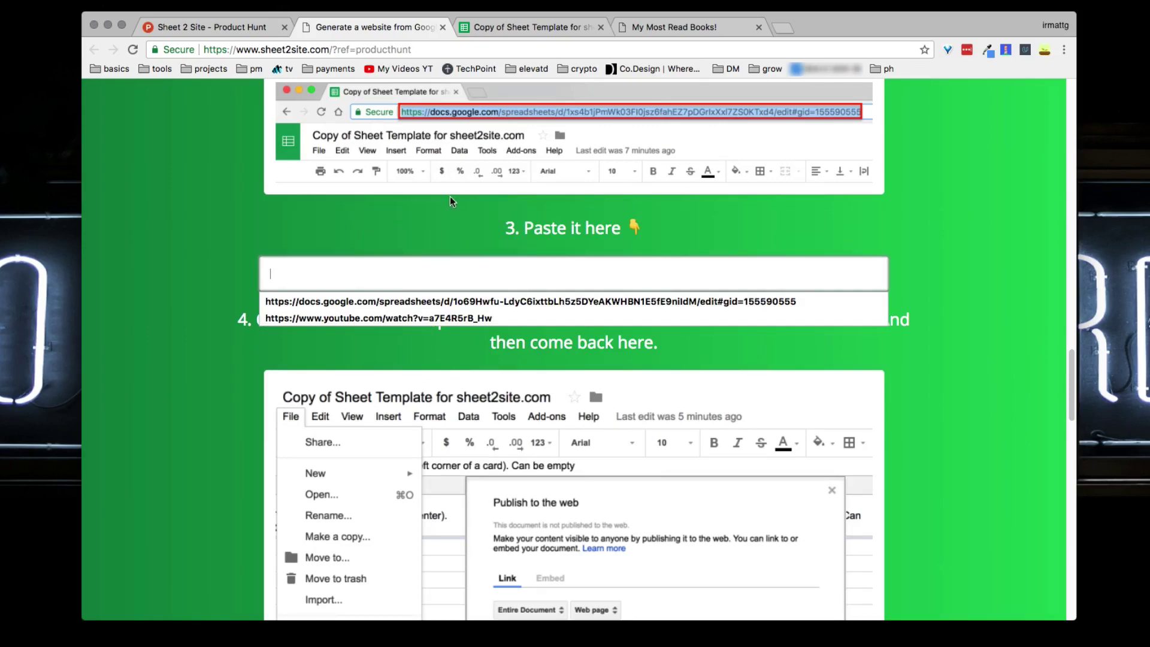
Copy the spreadsheet's web address and paste it into step 3's URL field.
left_click(490, 29)
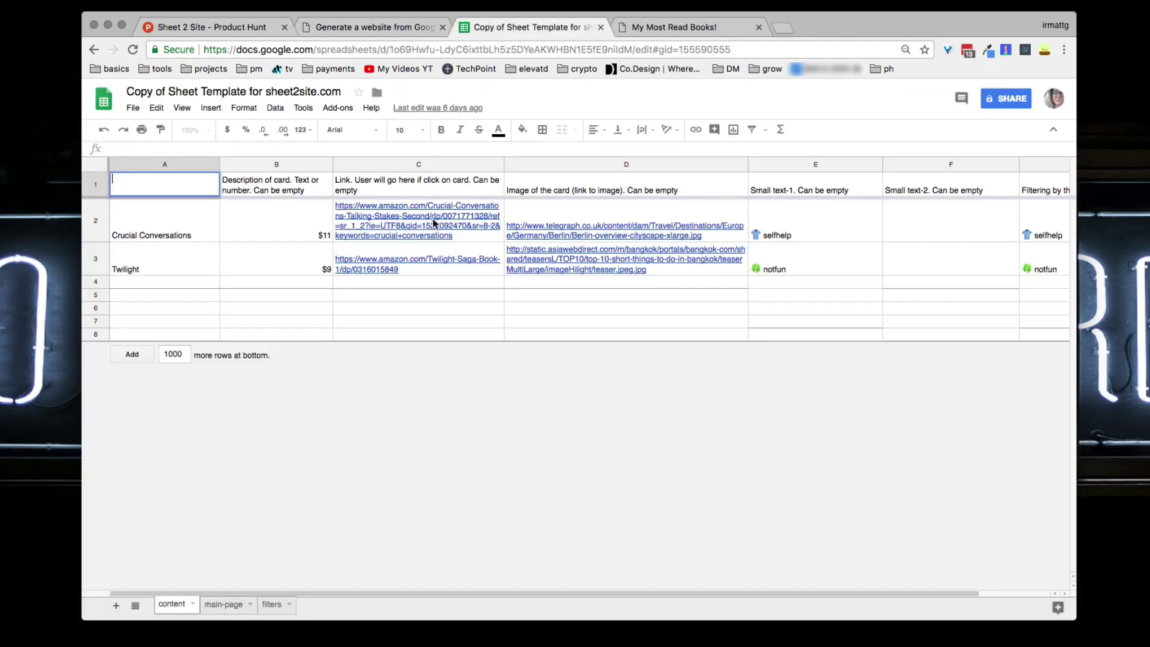
left_click(525, 46)
key("super+c")
left_click(360, 27)
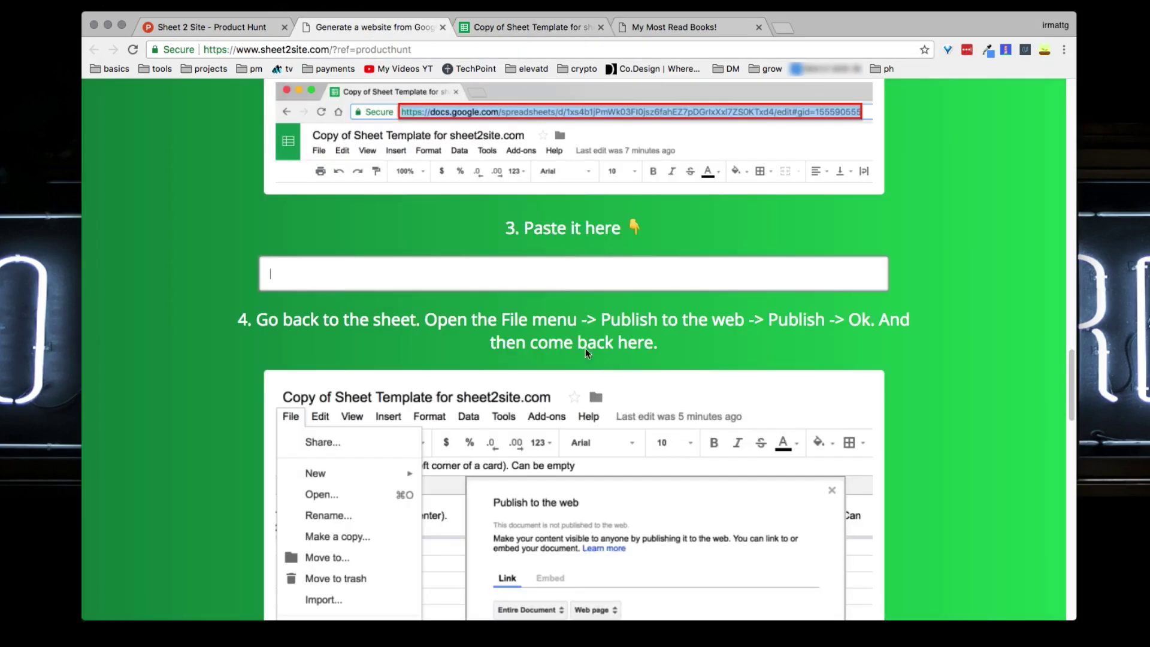
left_click(562, 279)
key("super+v")
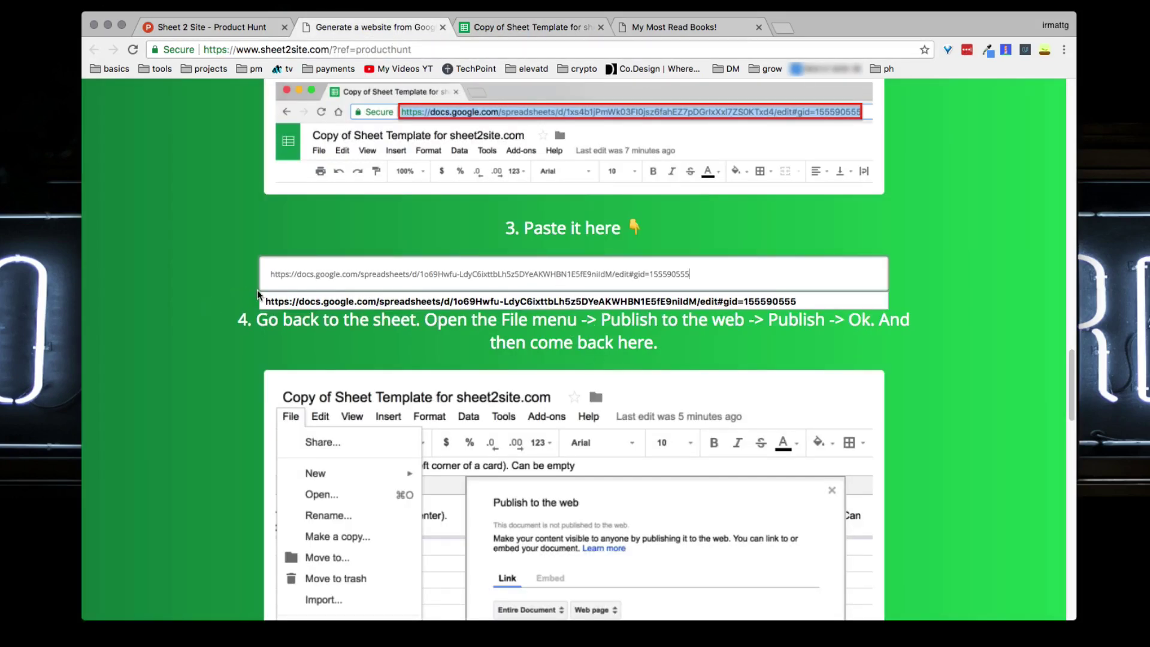
Read the step 4 instruction, then go to the Copy of Sheet Template spreadsheet.
scroll(242, 299, "down", 3)
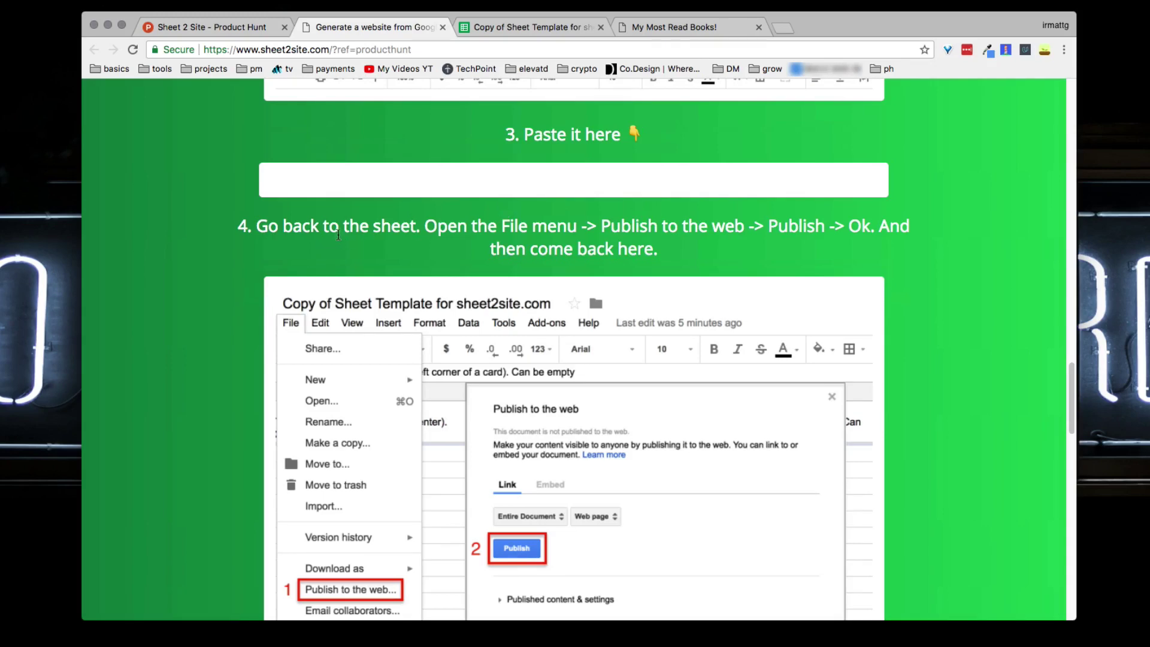
left_click_drag(298, 234, 534, 237)
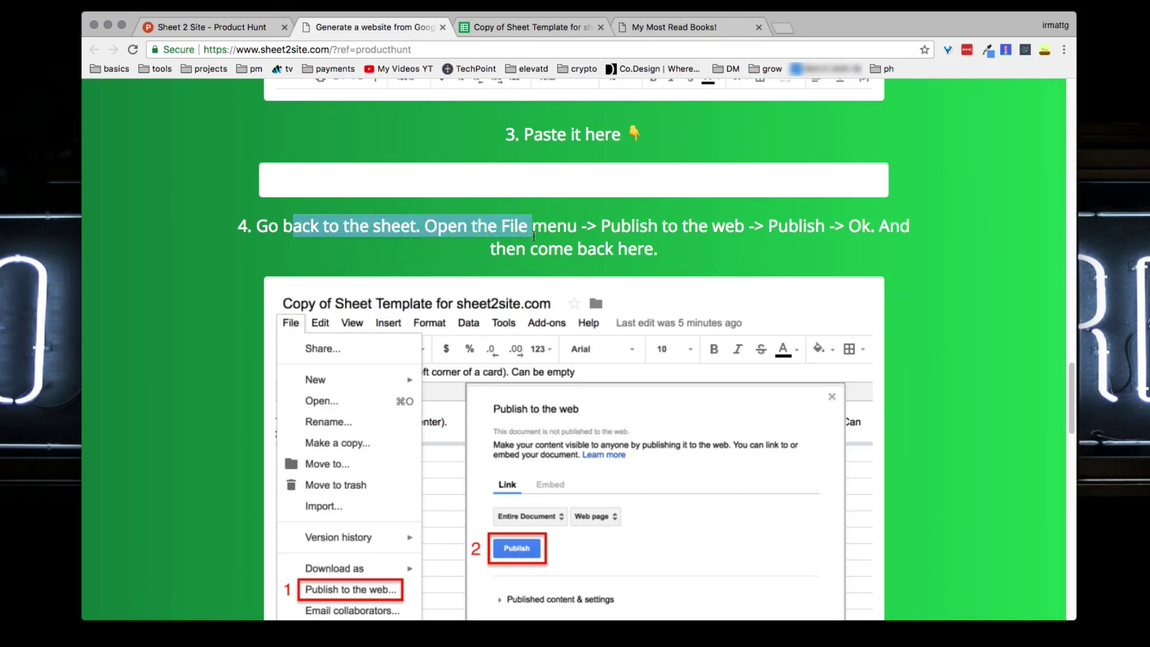
left_click(513, 242)
scroll(679, 207, "down", 5)
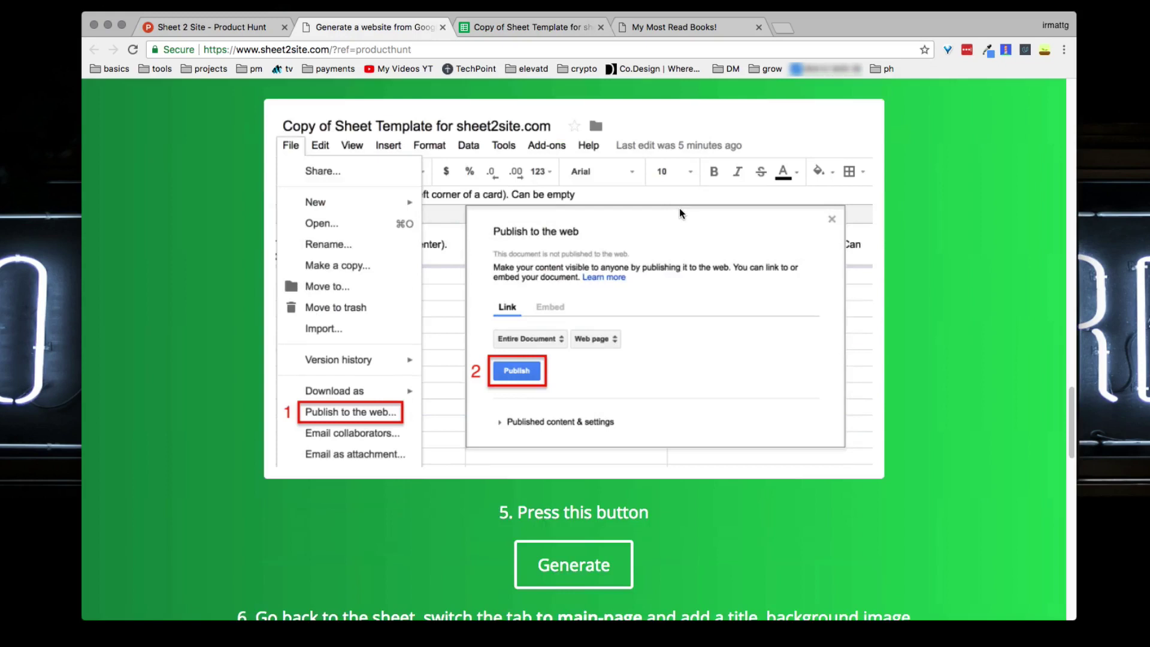
scroll(679, 209, "up", 1)
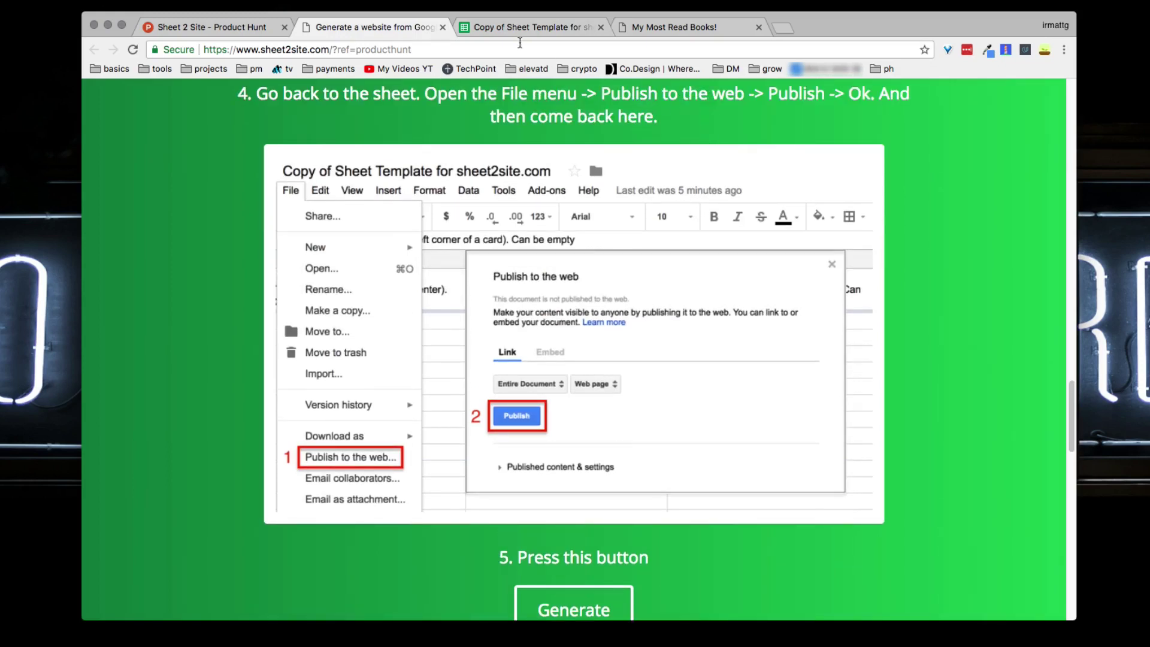
left_click(520, 27)
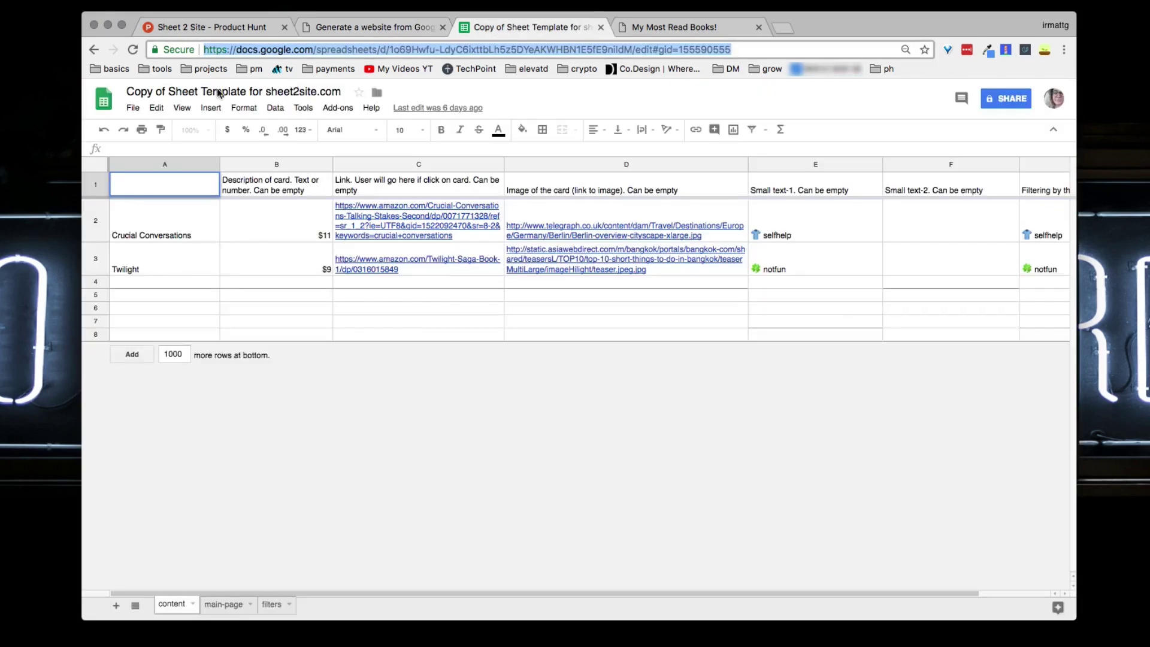
Open the spreadsheet's Publish to the web settings.
left_click(132, 109)
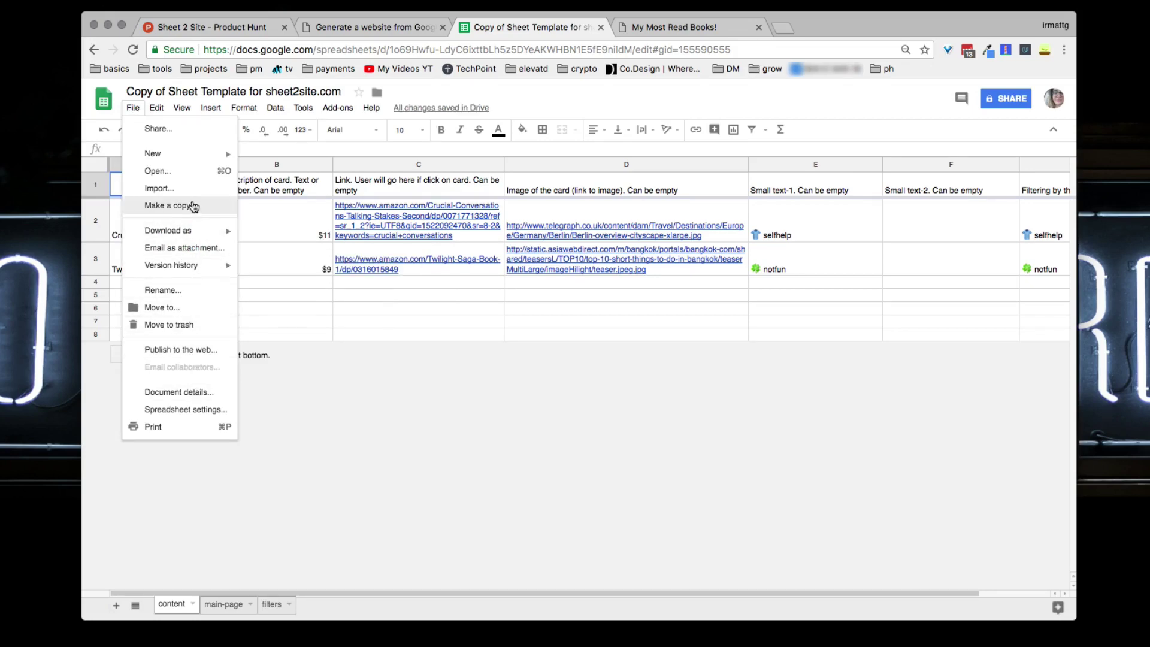
left_click(203, 343)
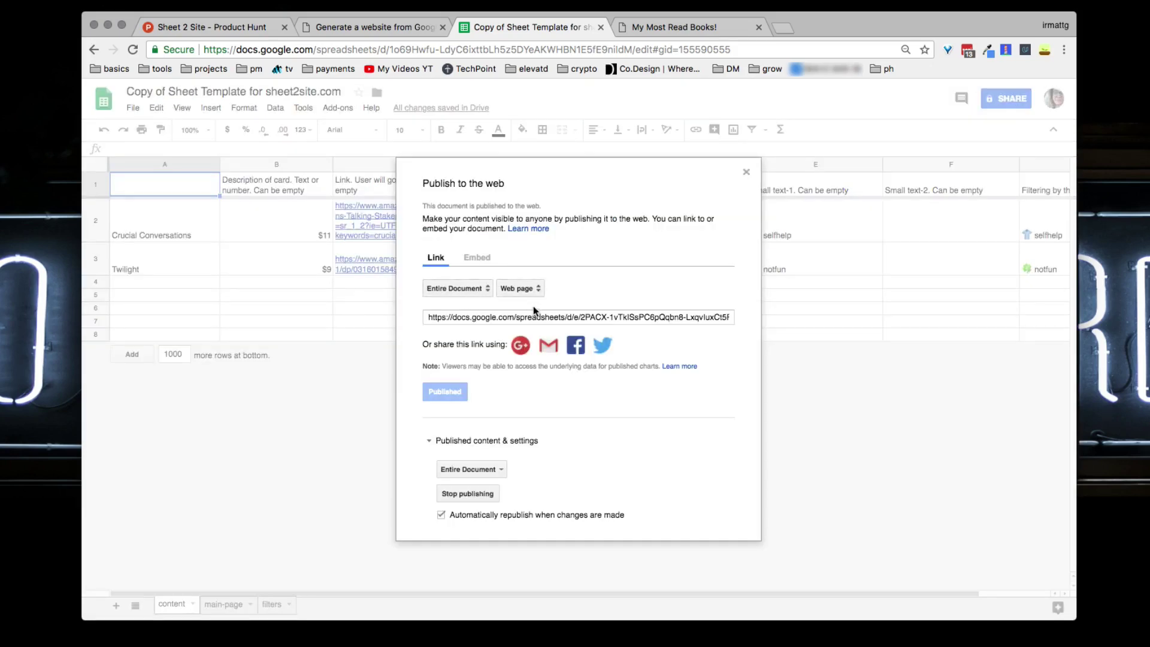
key("ctrl+shift+Tab")
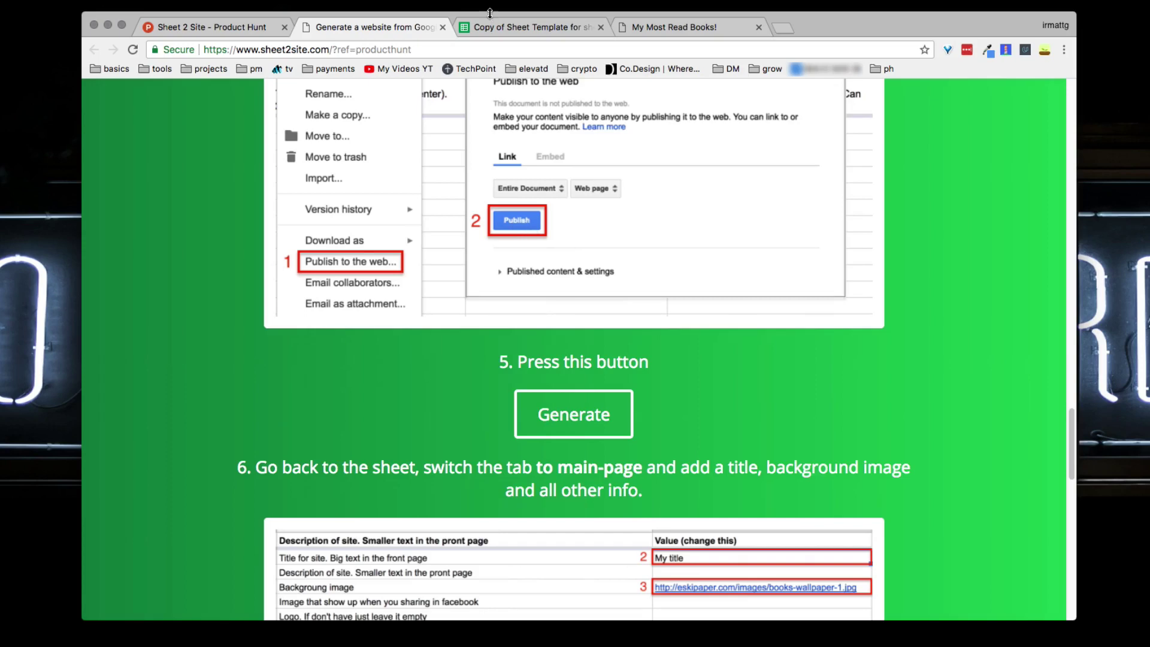
left_click(518, 25)
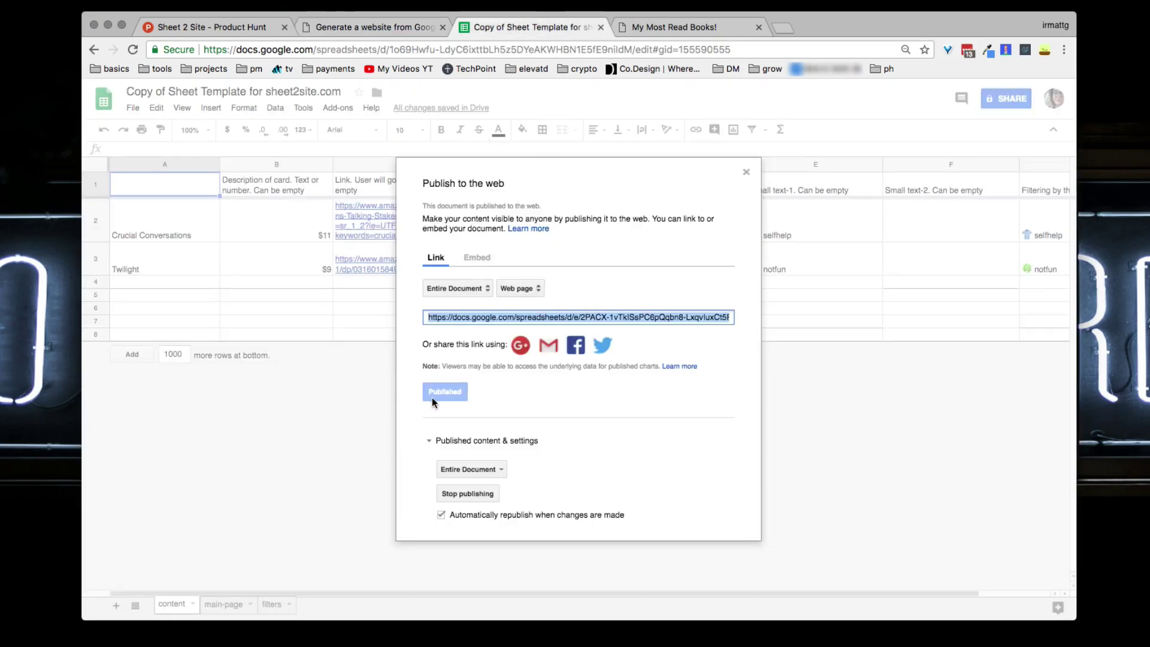
Go back to Sheet2Site and open the generated My Most Read Books! site.
left_click(404, 30)
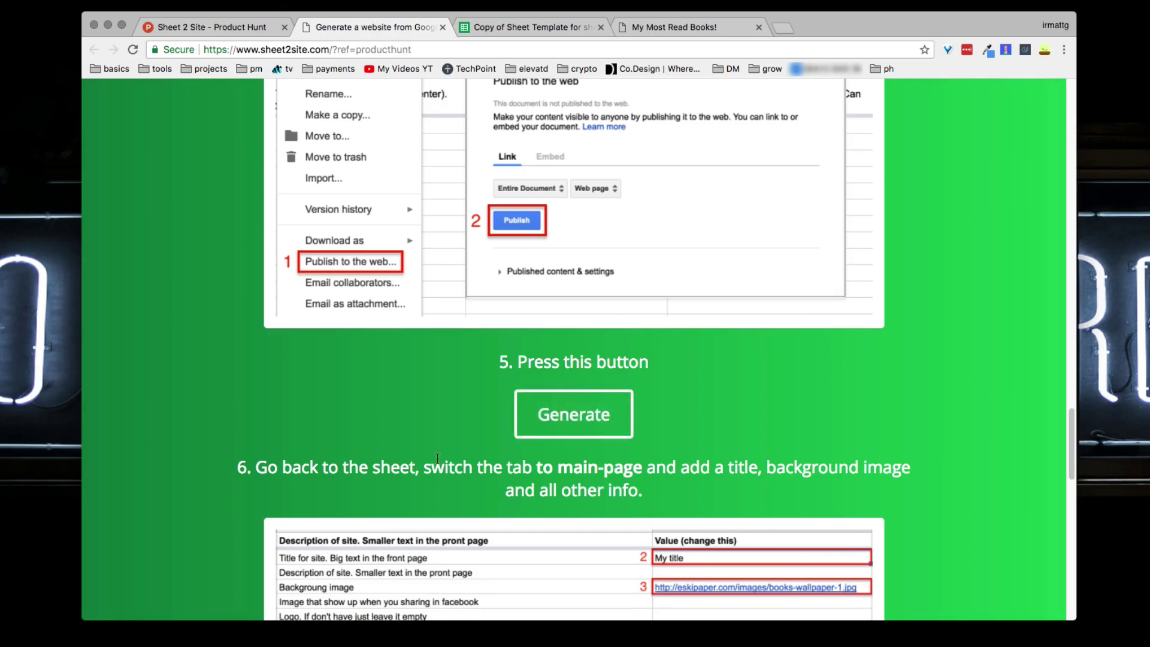
scroll(461, 402, "down", 5)
left_click(593, 111)
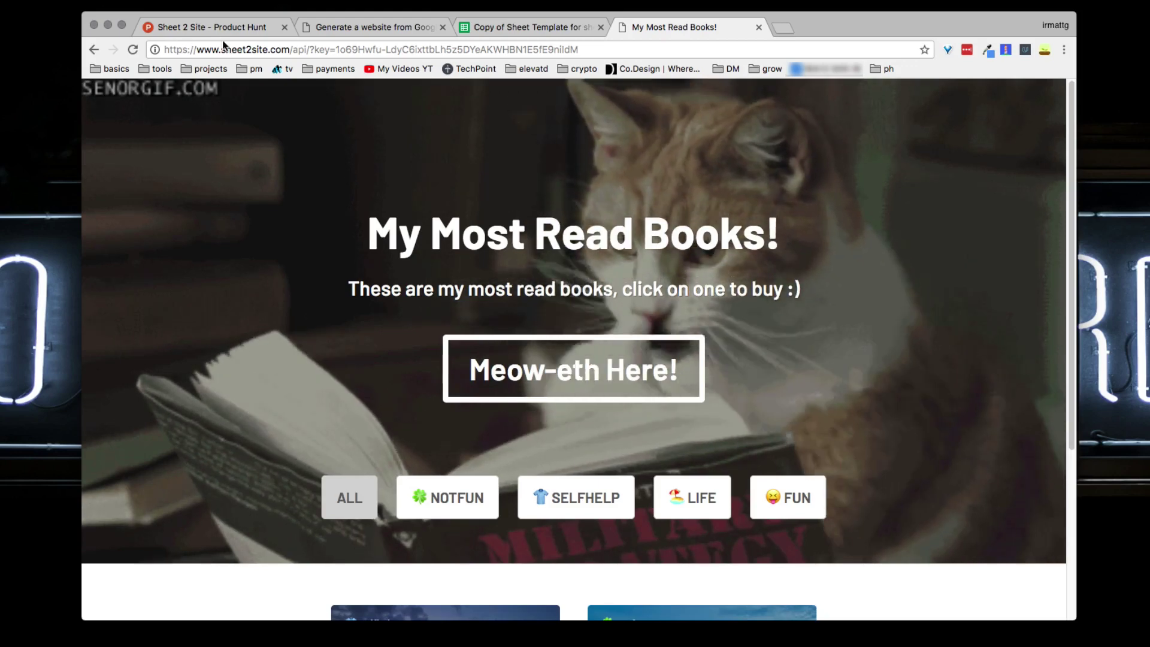
Highlight the spreadsheet key after 'key=' in the site's web address.
left_click(293, 50)
left_click_drag(292, 51, 590, 46)
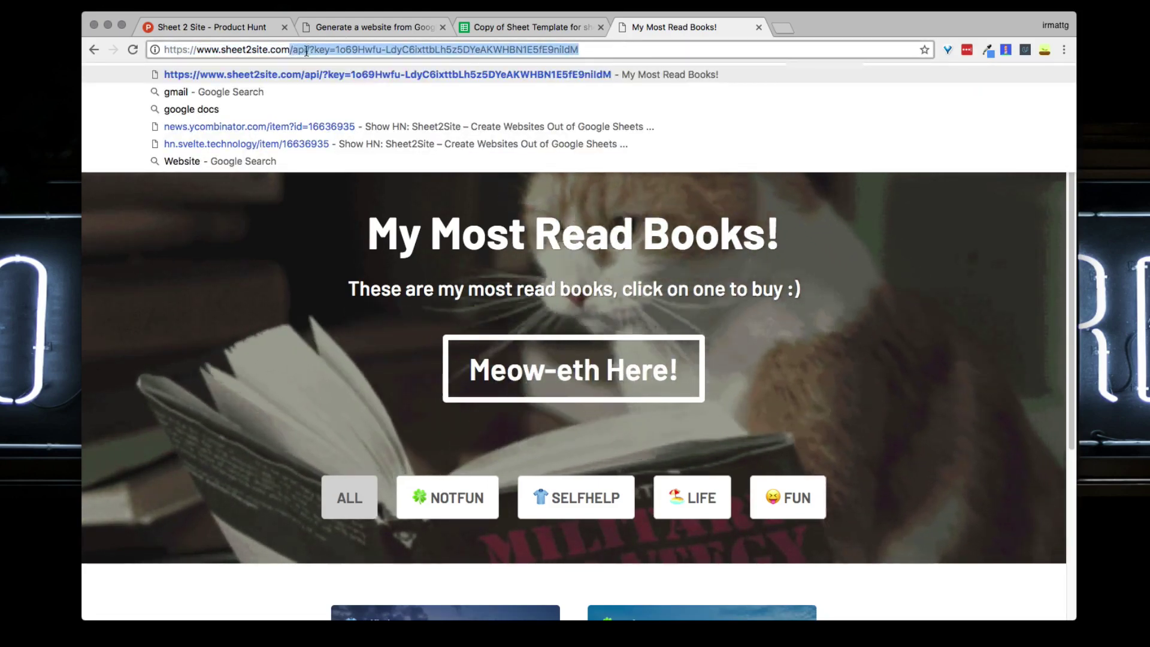
left_click_drag(309, 50, 621, 51)
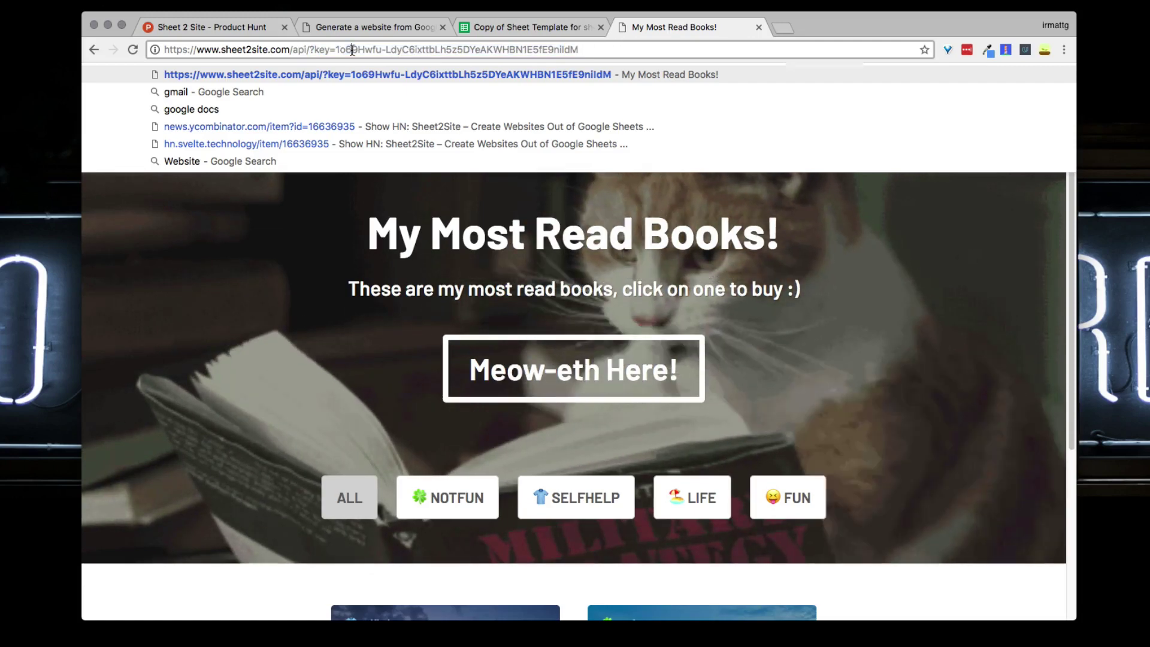
left_click(339, 51)
left_click_drag(339, 51, 577, 50)
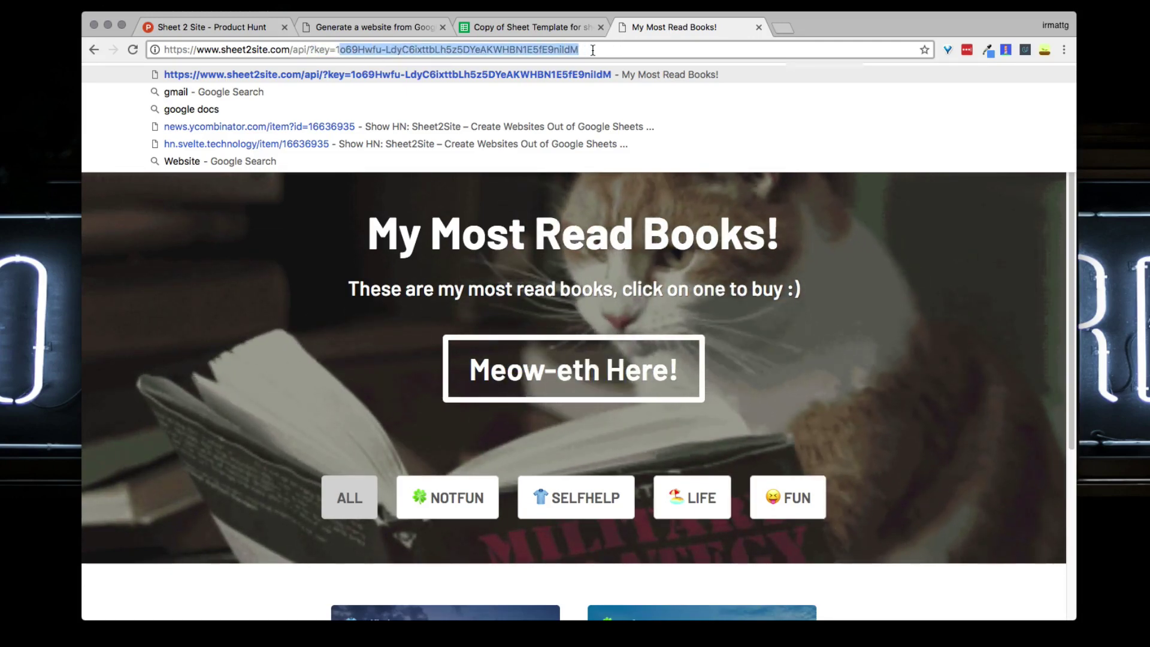
left_click(467, 51)
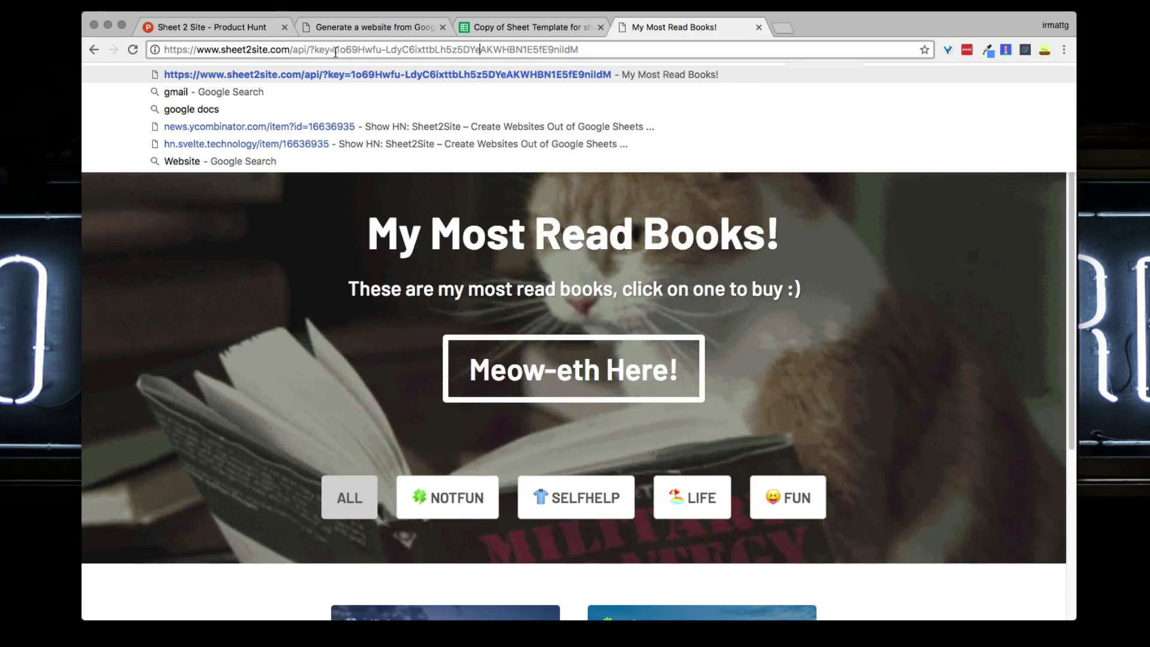
left_click_drag(317, 50, 577, 50)
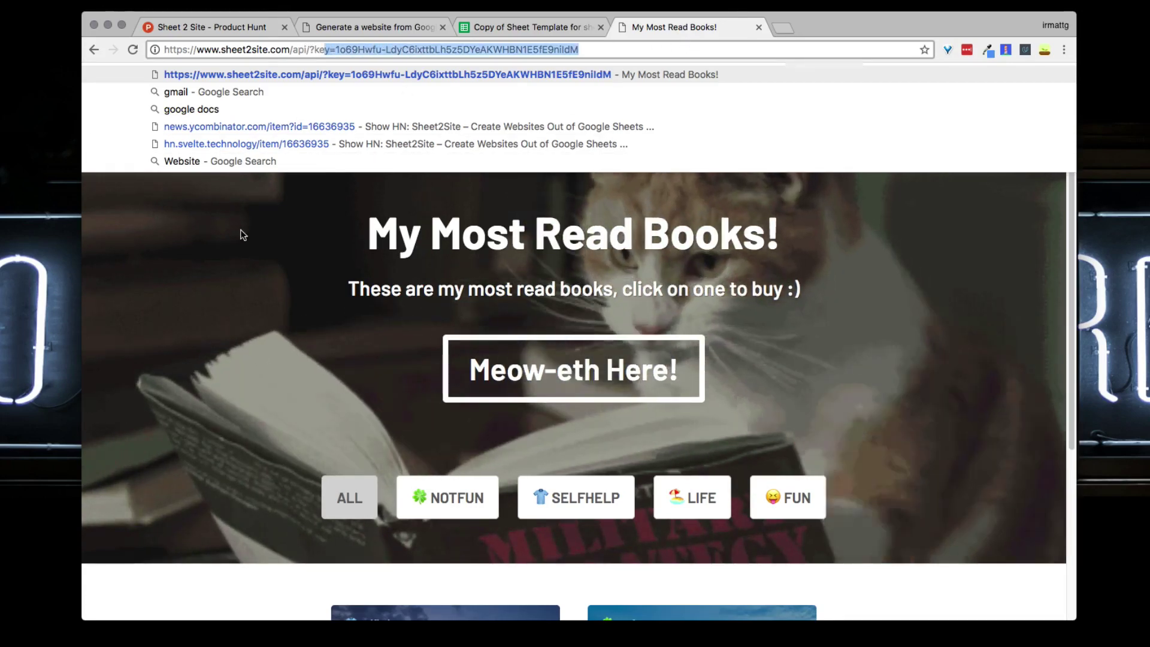
left_click(326, 282)
Close the Publish to the web dialog and return to the template's content sheet.
left_click(508, 27)
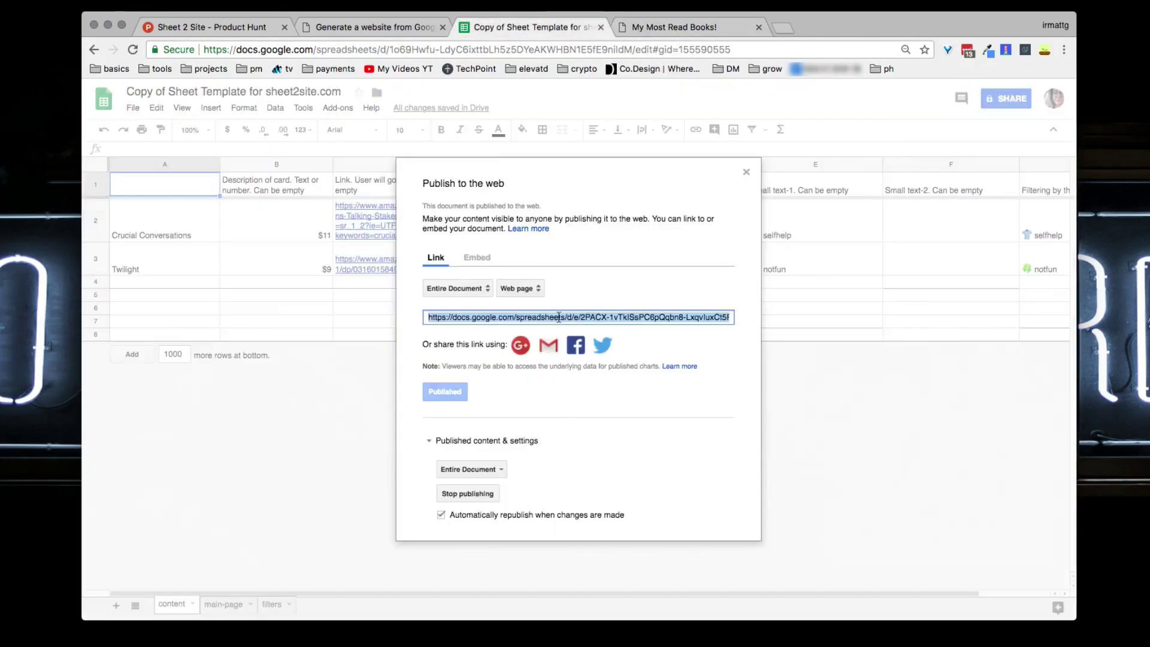
left_click(746, 172)
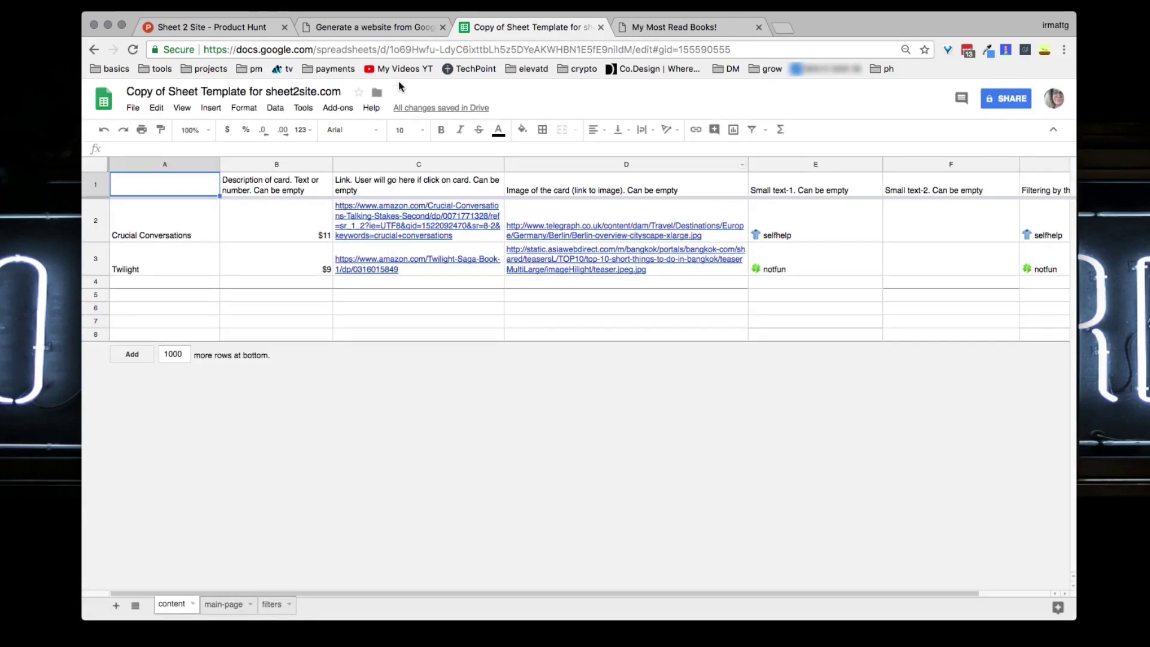
left_click(367, 27)
scroll(577, 348, "down", 4)
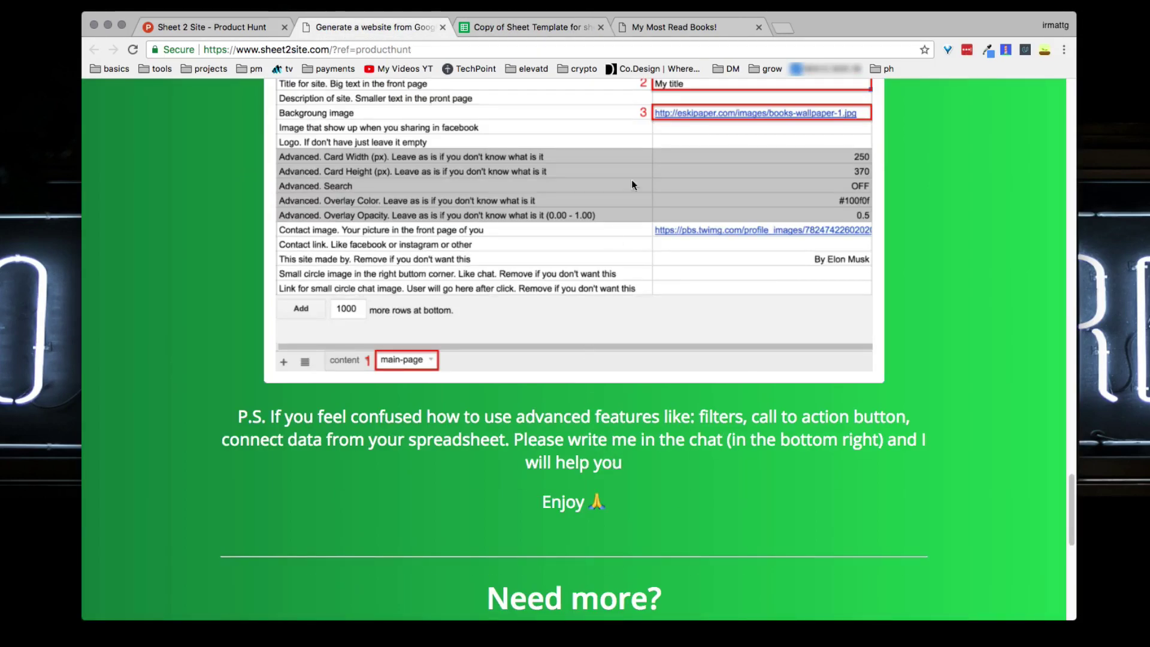
left_click(527, 27)
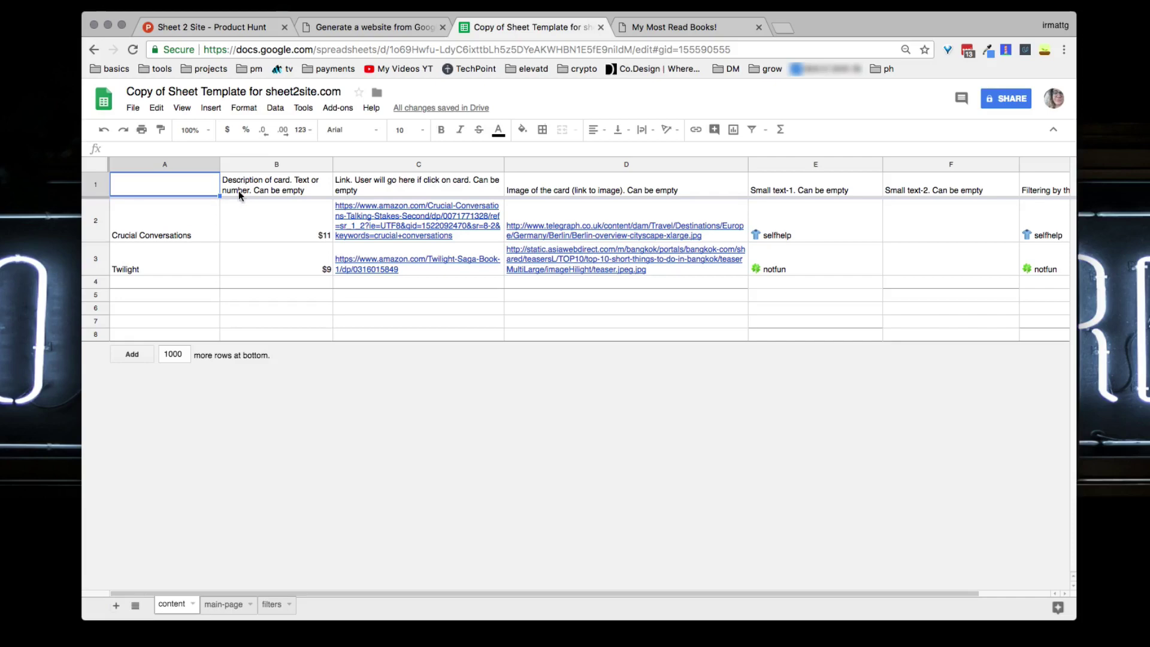
Select the Crucial Conversations, Twilight and empty rows to show each row is one card.
left_click(172, 236)
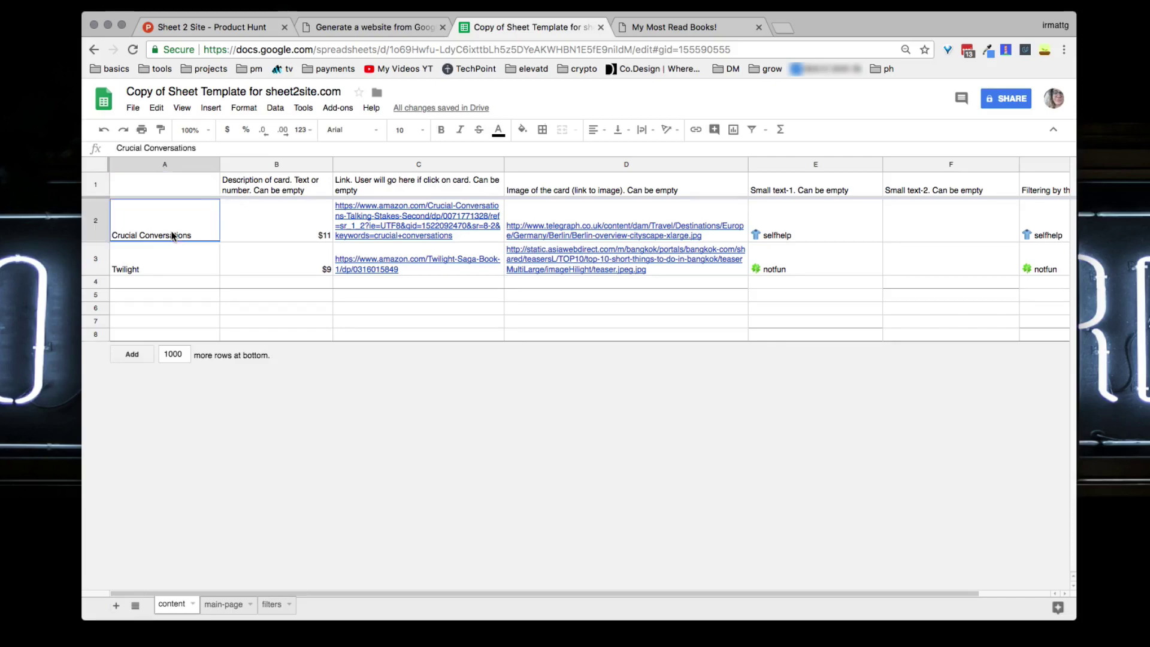
left_click(100, 232)
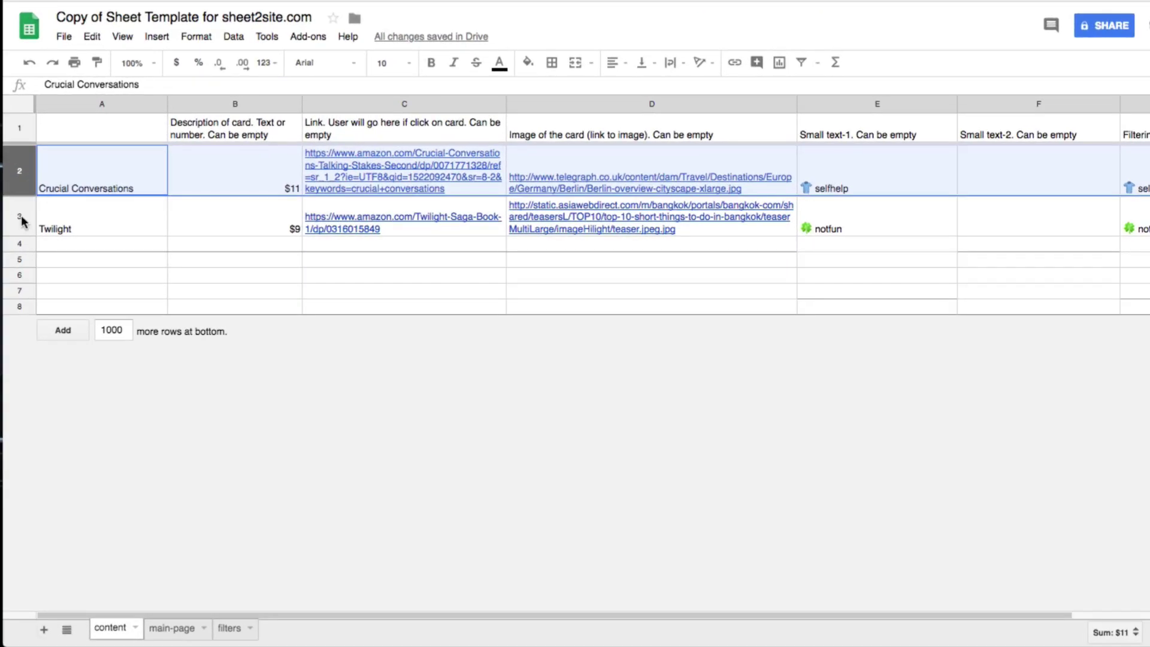
left_click(19, 220)
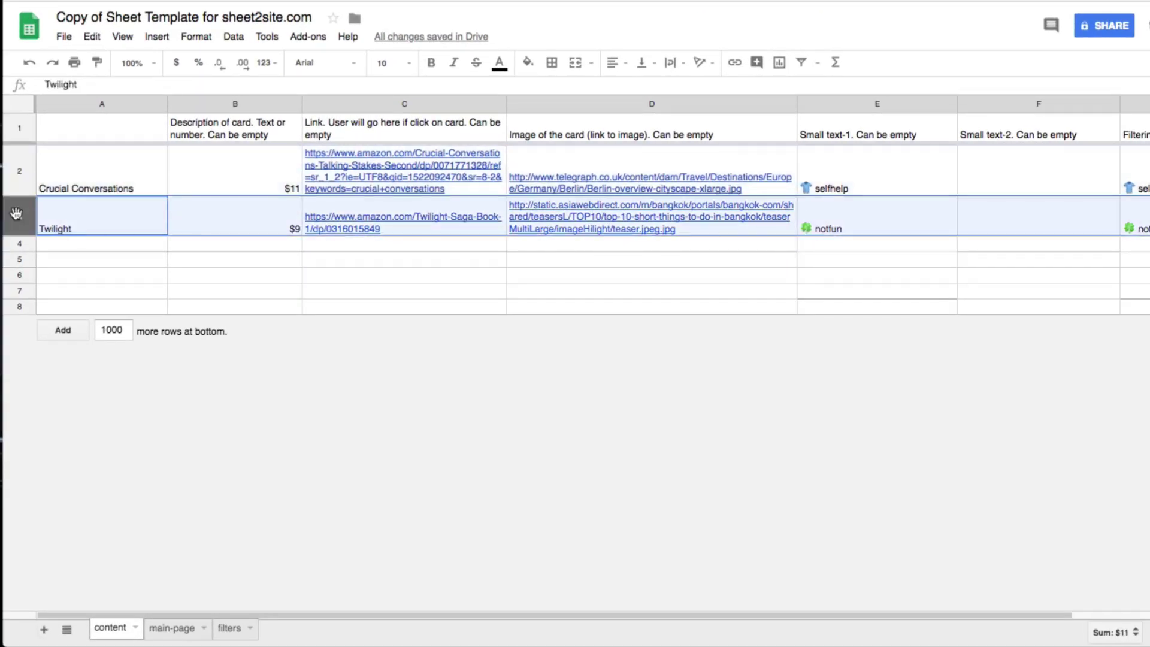
left_click(24, 246)
left_click(20, 189)
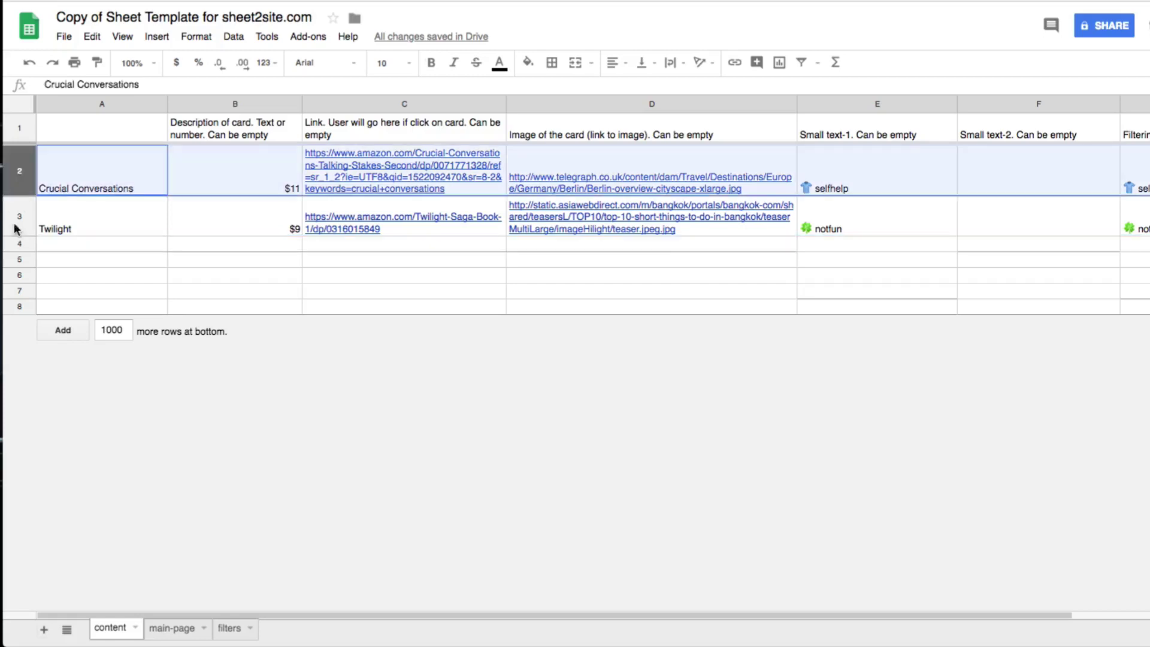
left_click(19, 227)
left_click(19, 243)
left_click(18, 271)
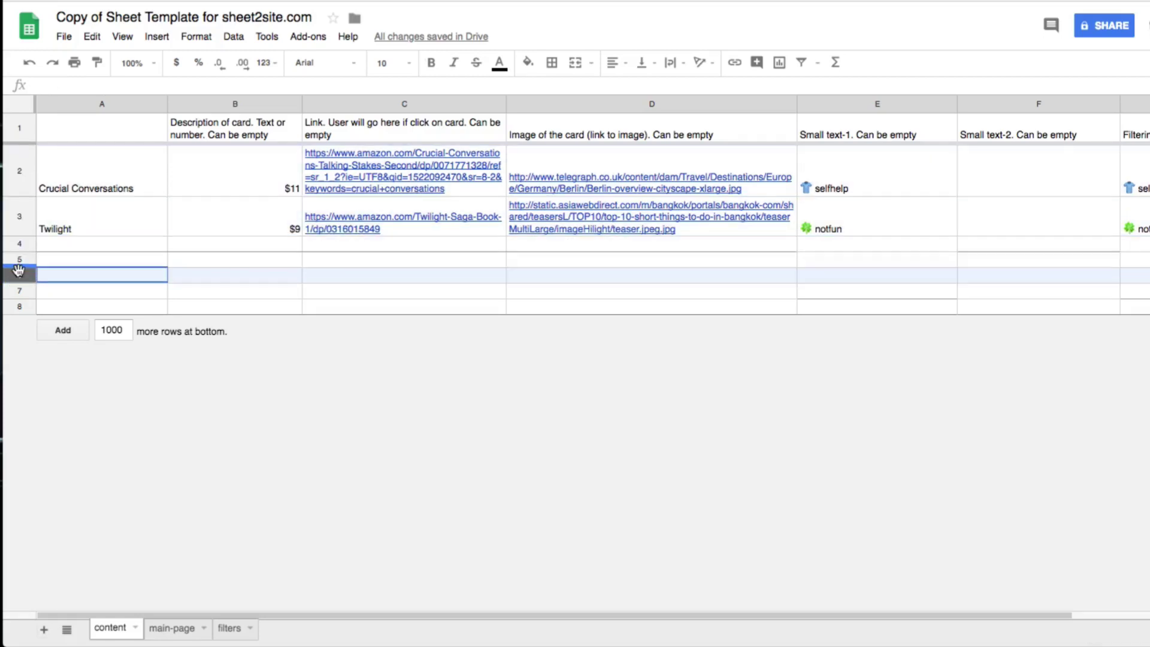
left_click(19, 186)
Walk through the card columns: title A2, $11 price B2, Amazon link C2, image URL D2, selfhelp E2.
left_click(62, 190)
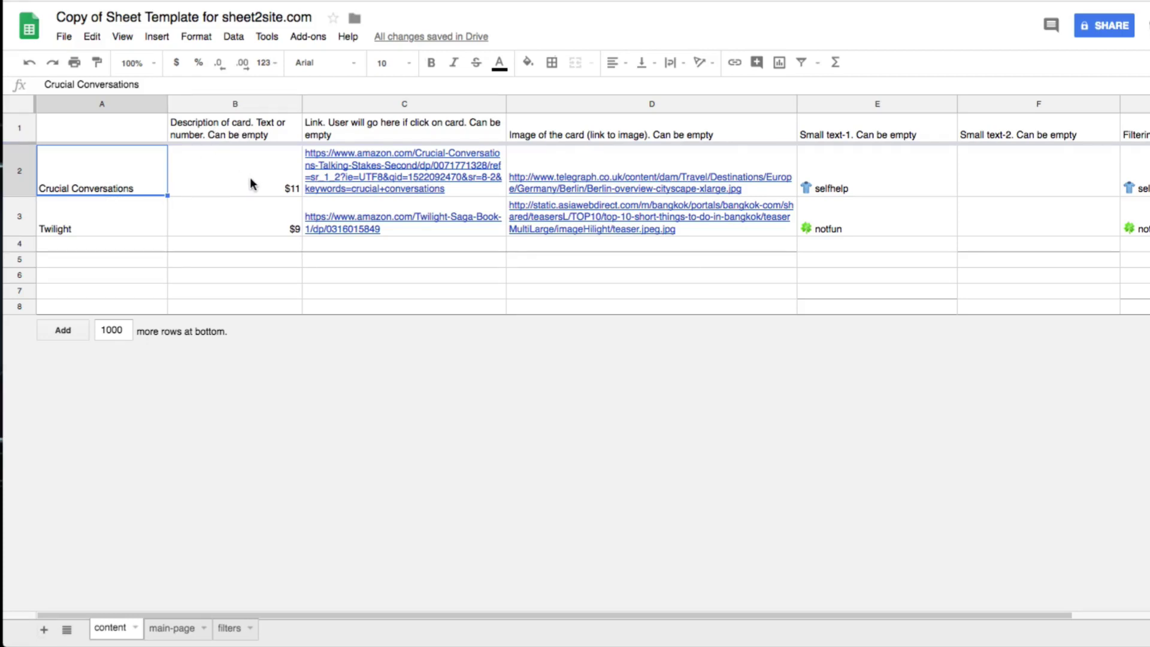
left_click(273, 183)
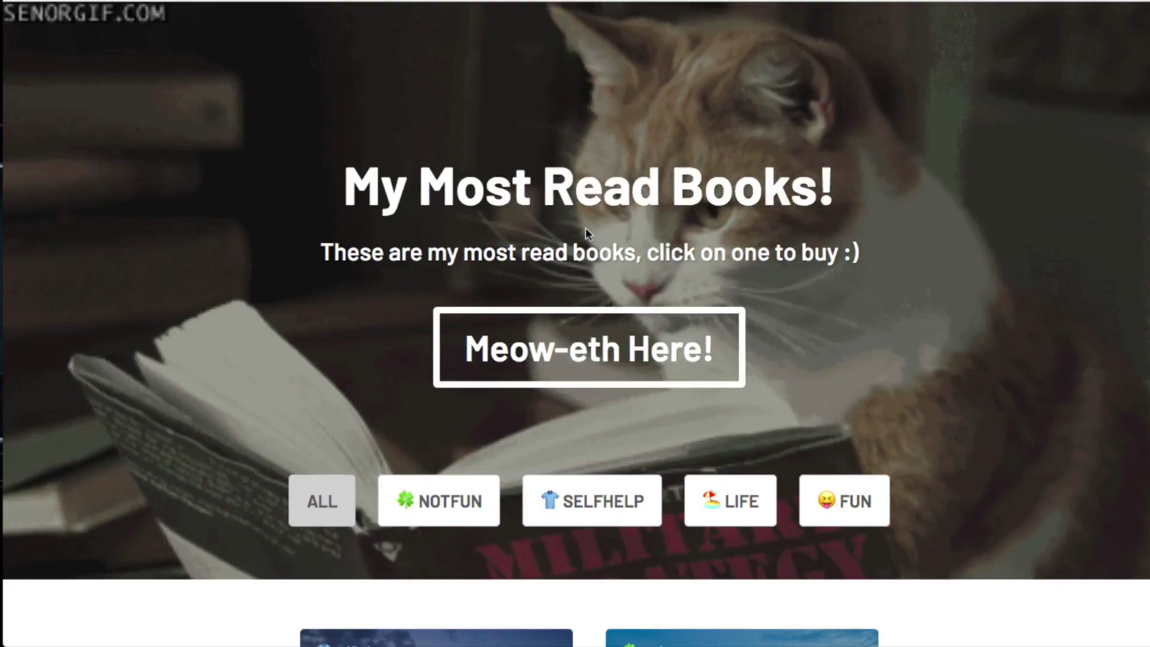
scroll(585, 231, "down", 5)
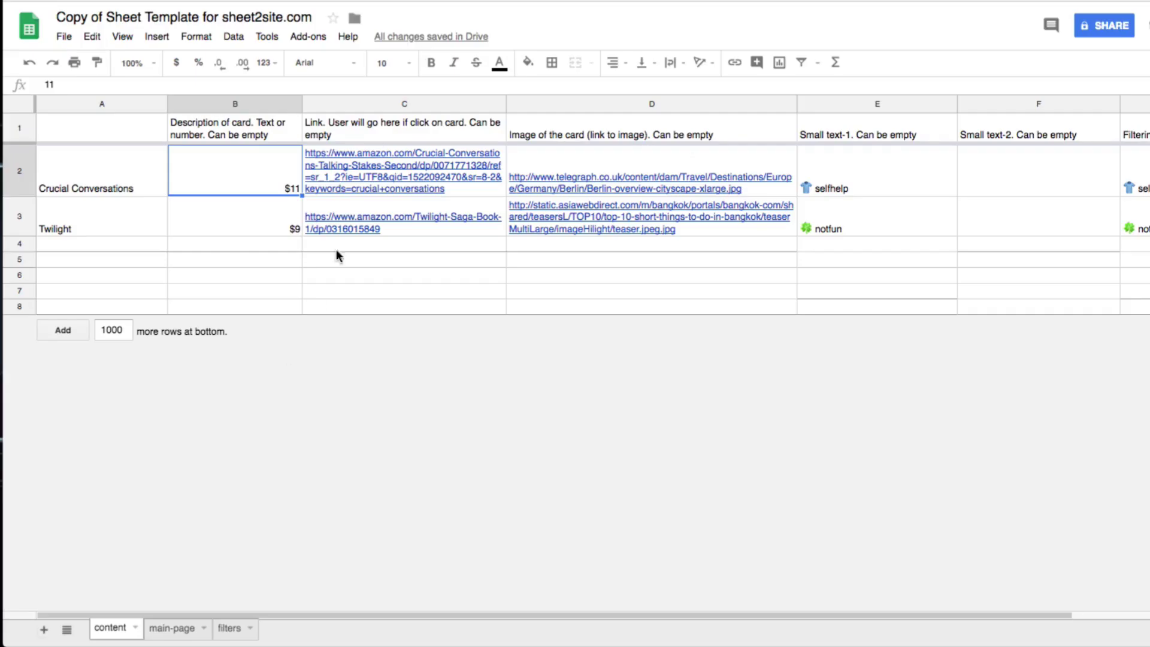
left_click(375, 135)
left_click(397, 166)
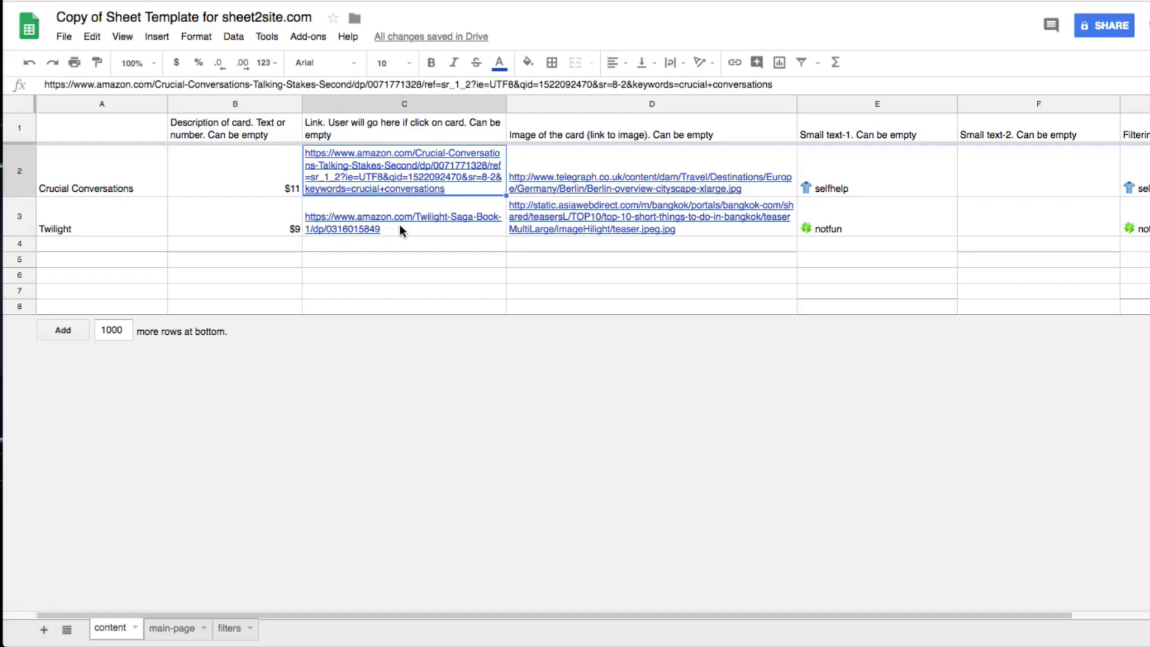
left_click(563, 129)
left_click(566, 162)
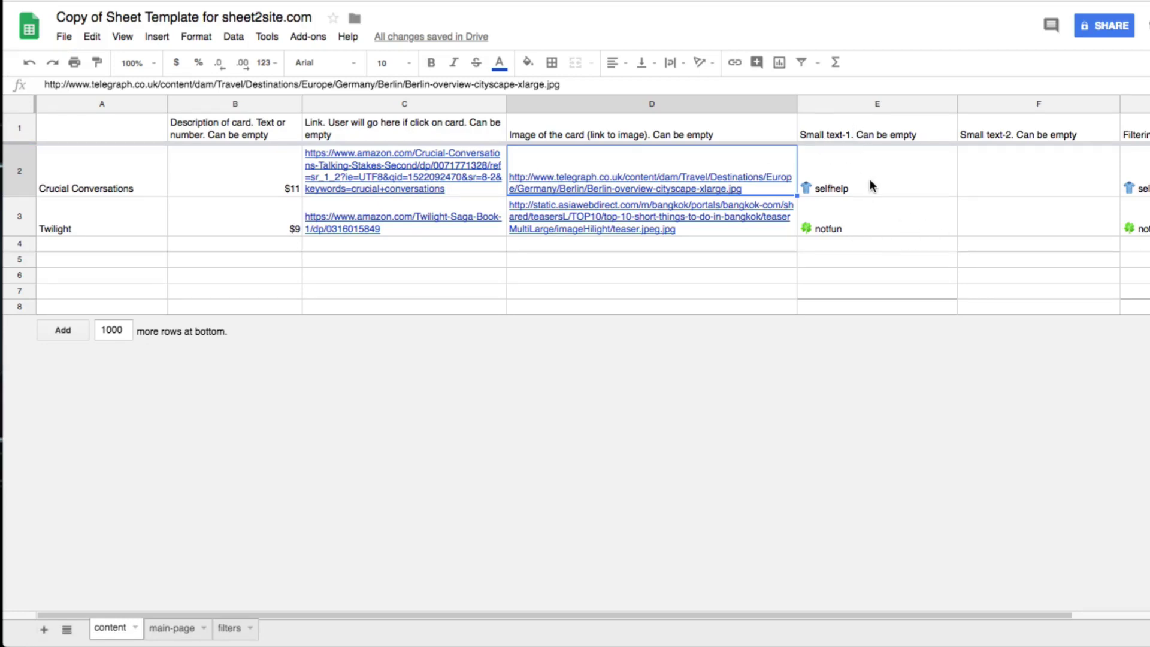
left_click(881, 182)
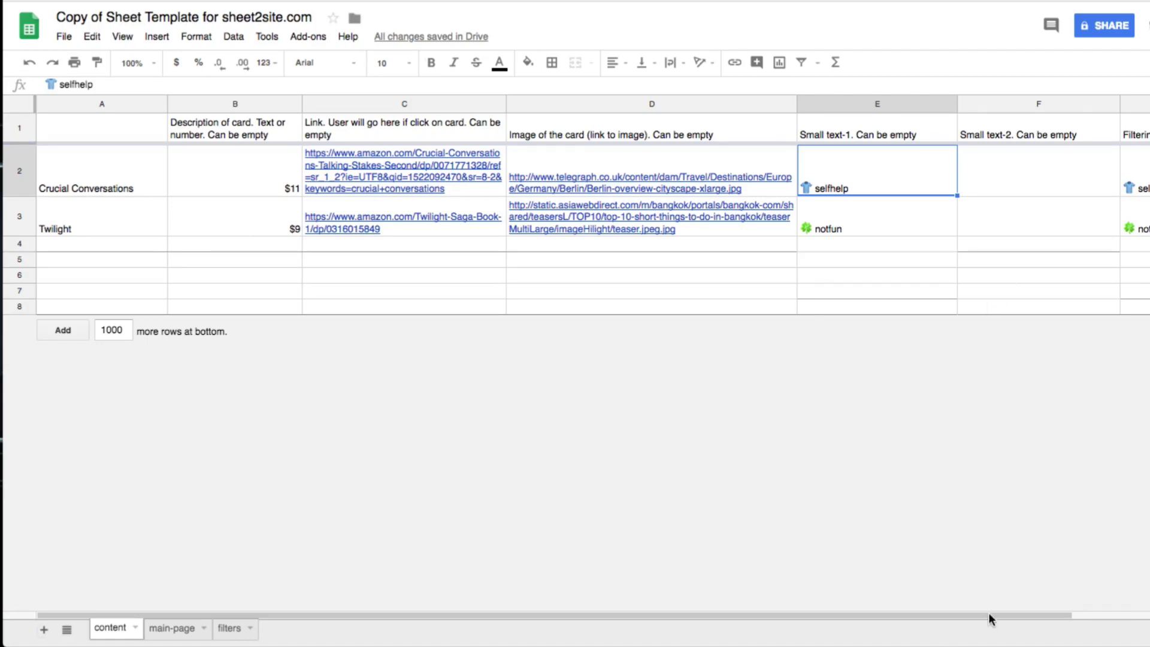
Point out the selfhelp filter value in G2 and filter the site to SELFHELP.
scroll(991, 617, "right", 2)
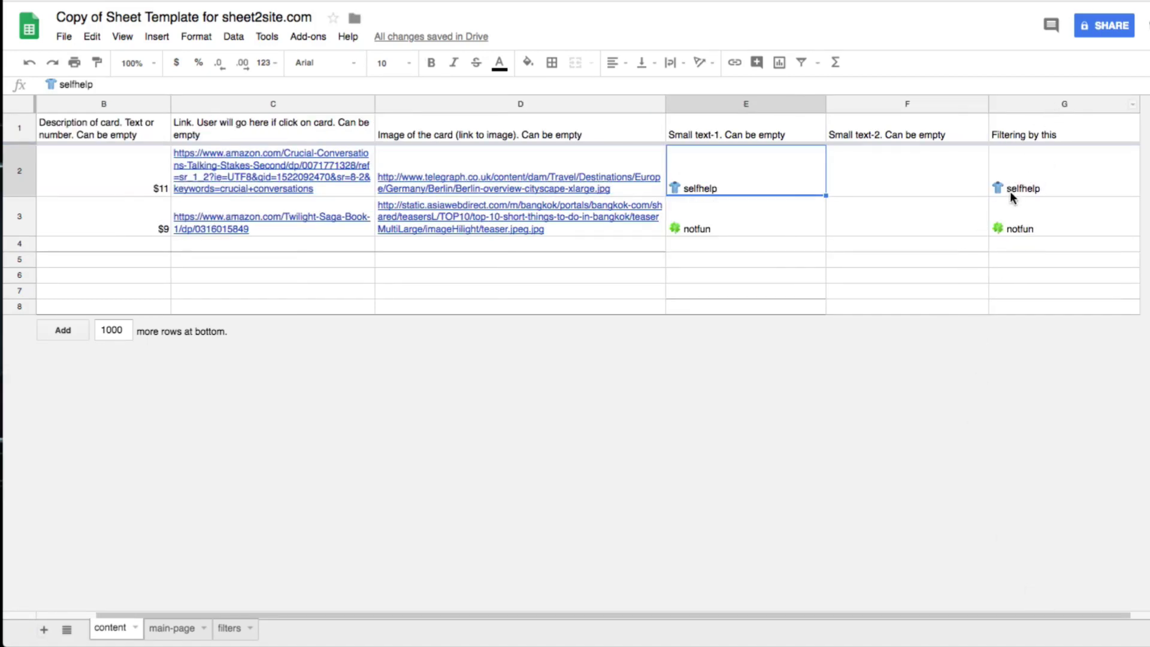
left_click(1109, 177)
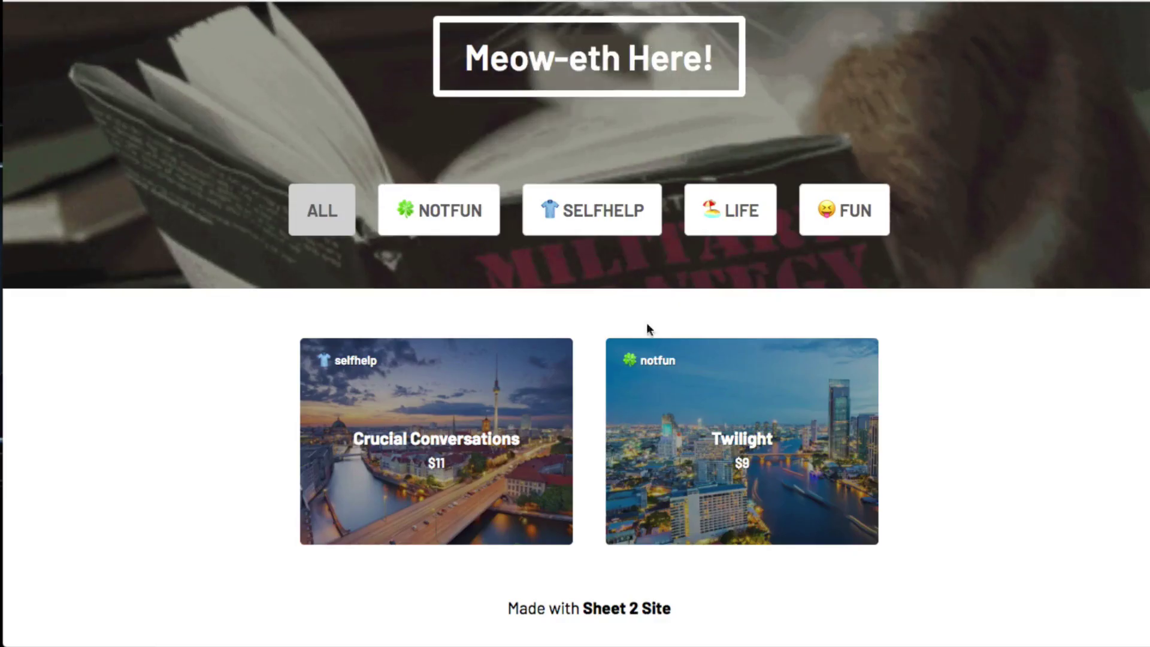
left_click(592, 209)
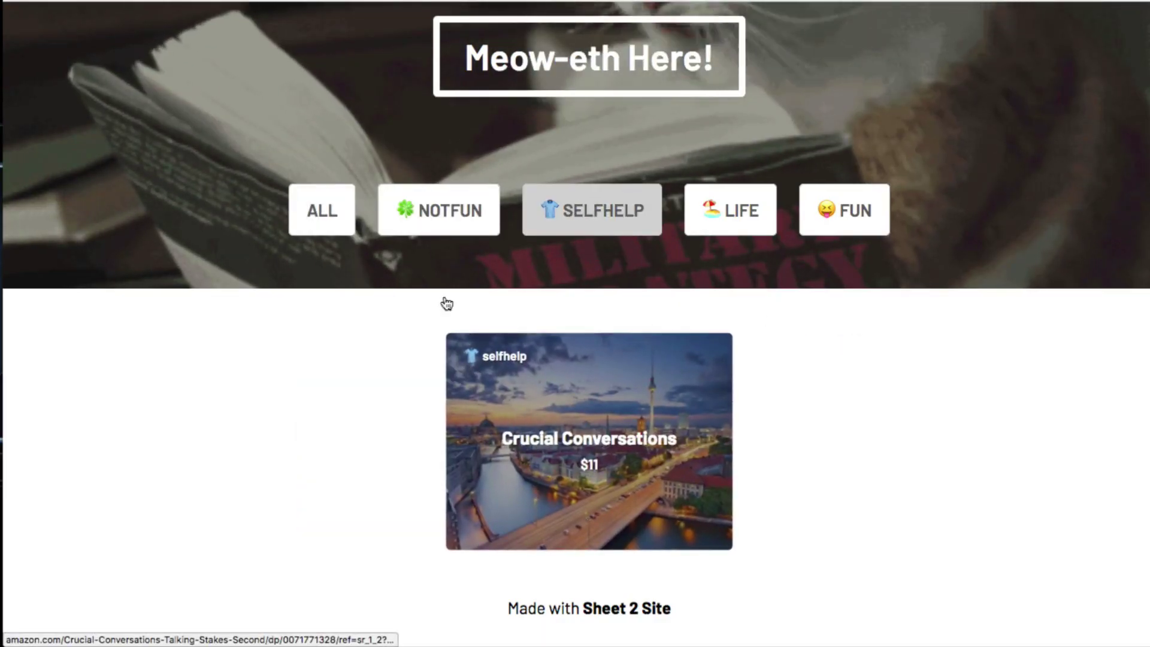
left_click(440, 210)
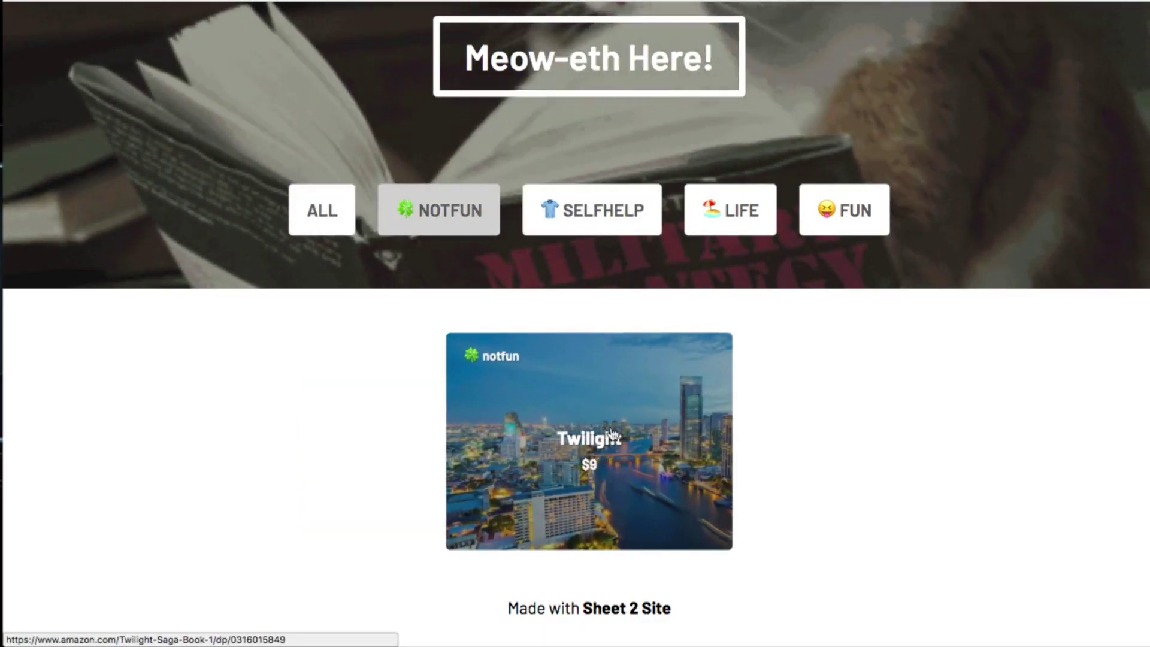
left_click(578, 208)
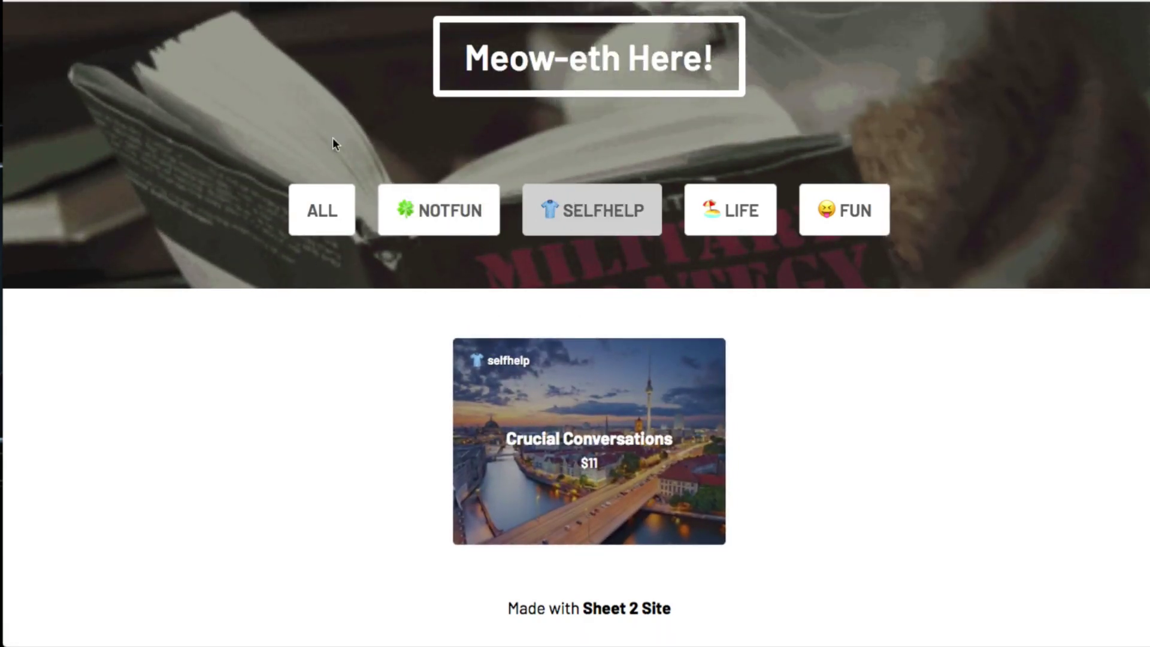
left_click(322, 209)
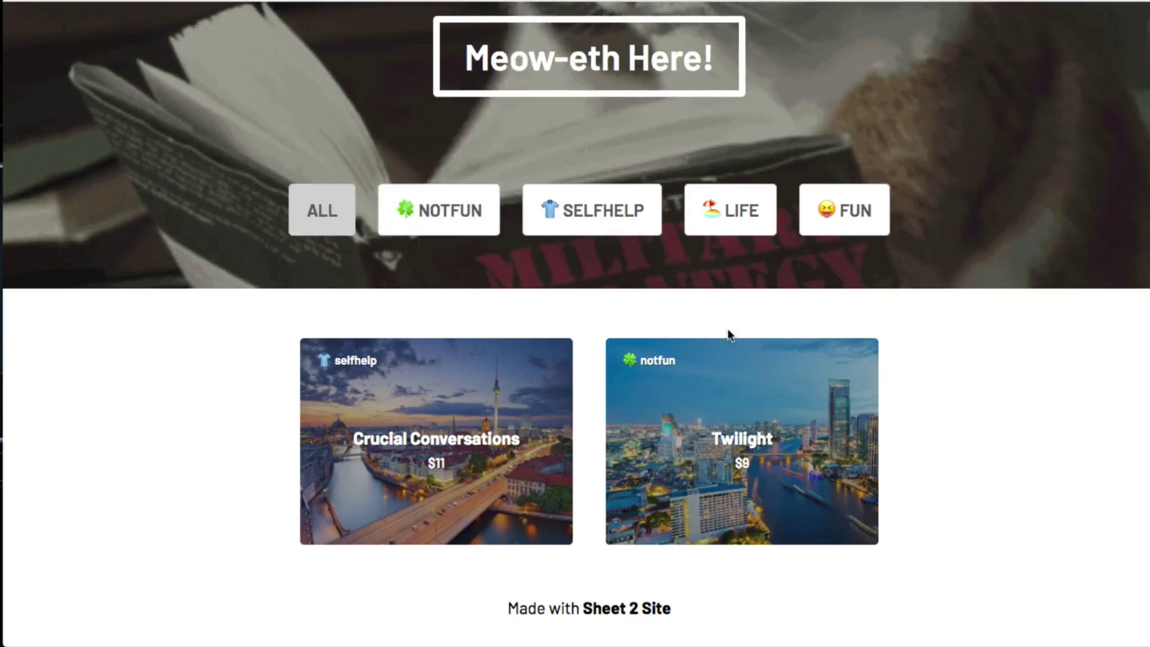
scroll(743, 437, "up", 2)
scroll(695, 419, "down", 2)
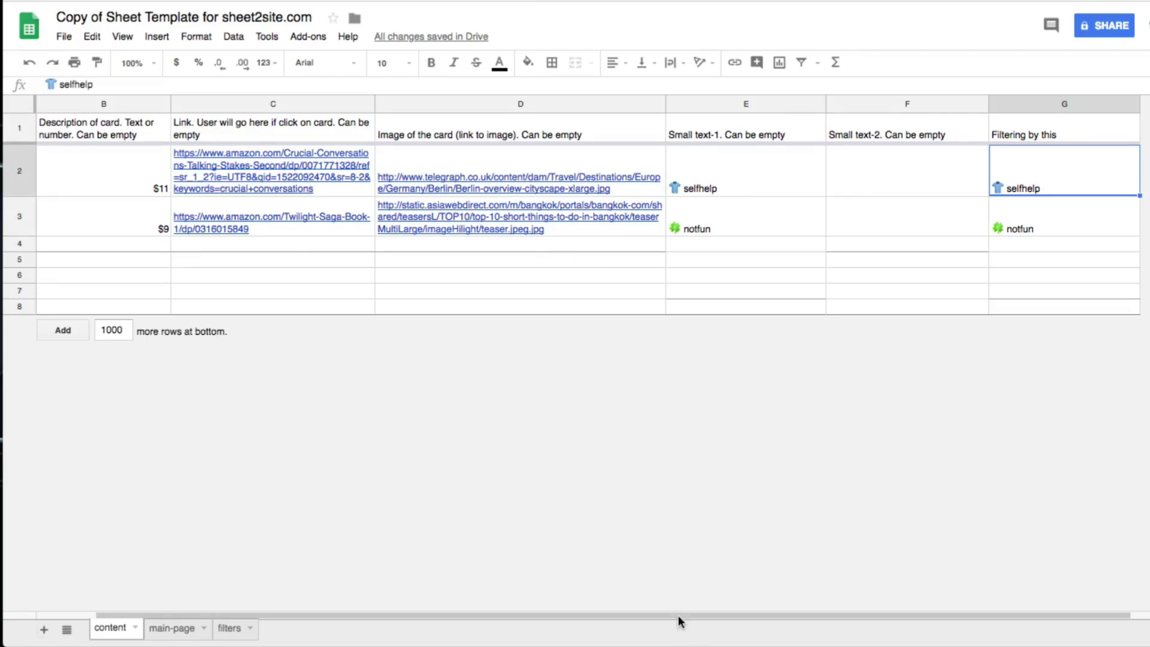
left_click_drag(679, 617, 501, 639)
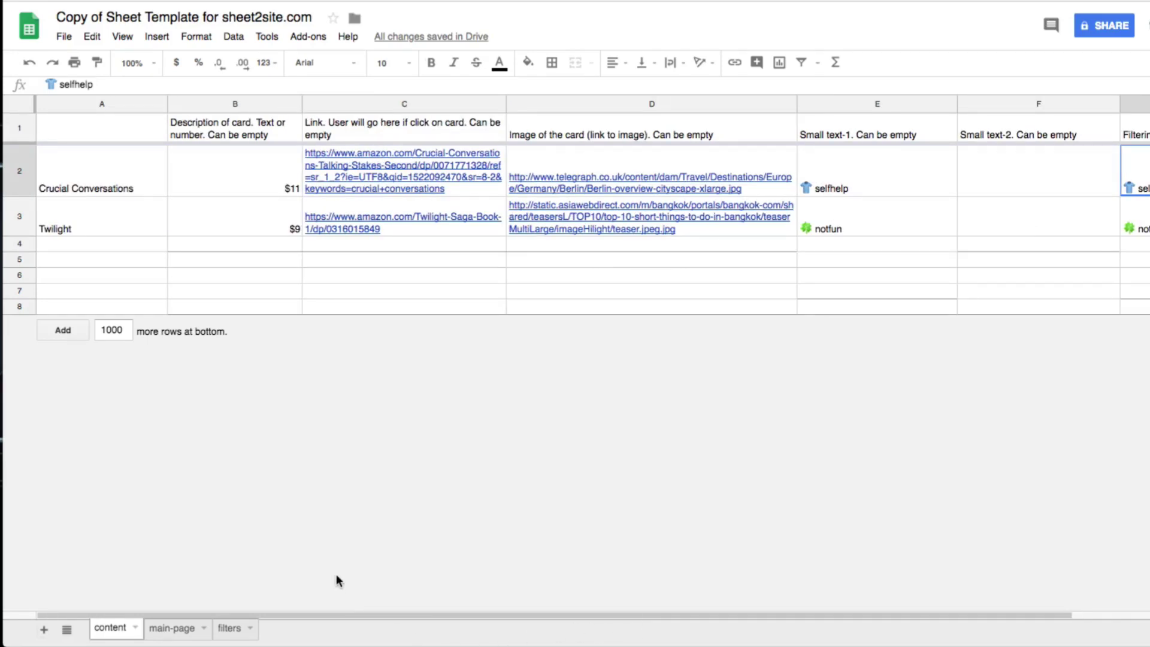
mouse_move(599, 188)
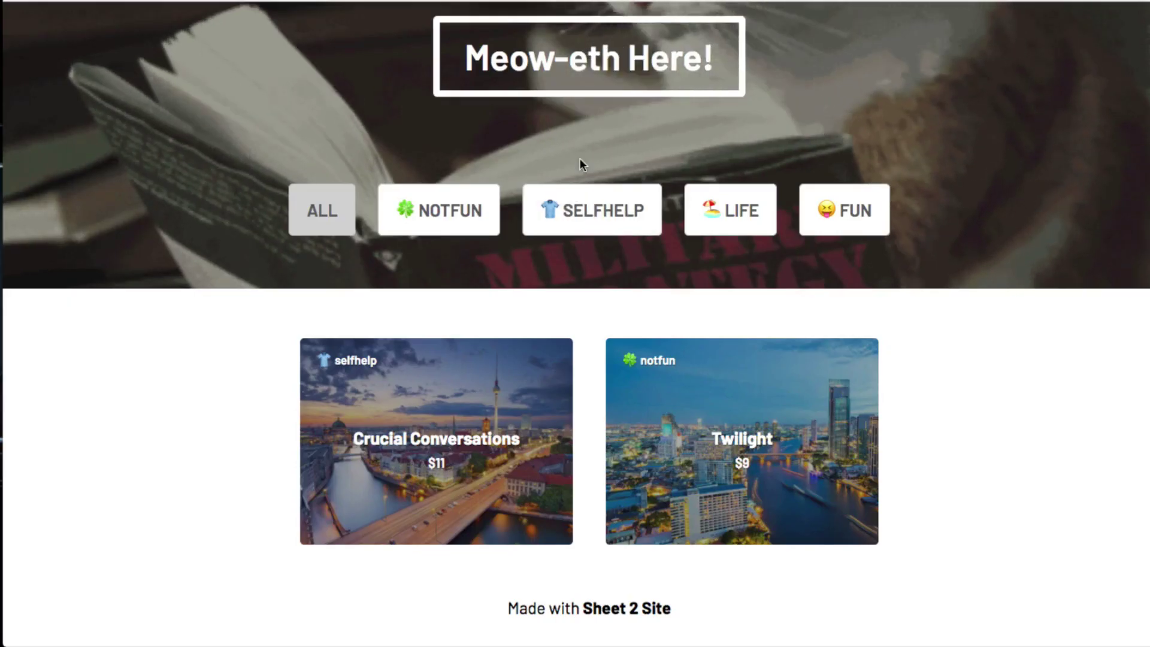
scroll(579, 158, "up", 5)
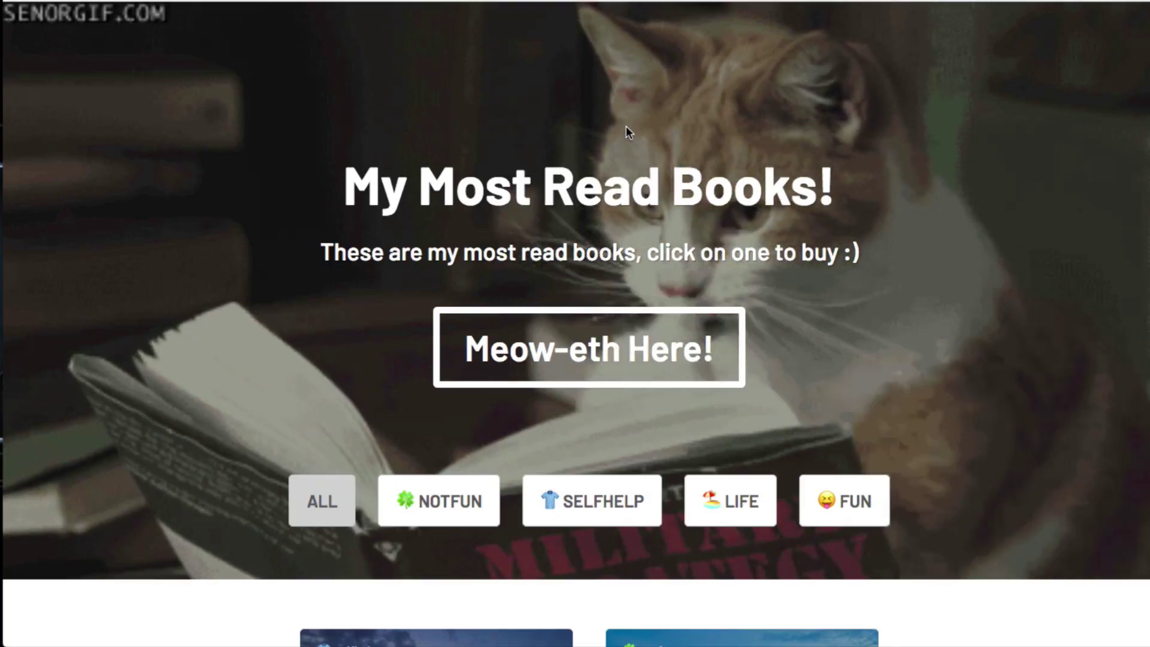
scroll(626, 126, "down", 5)
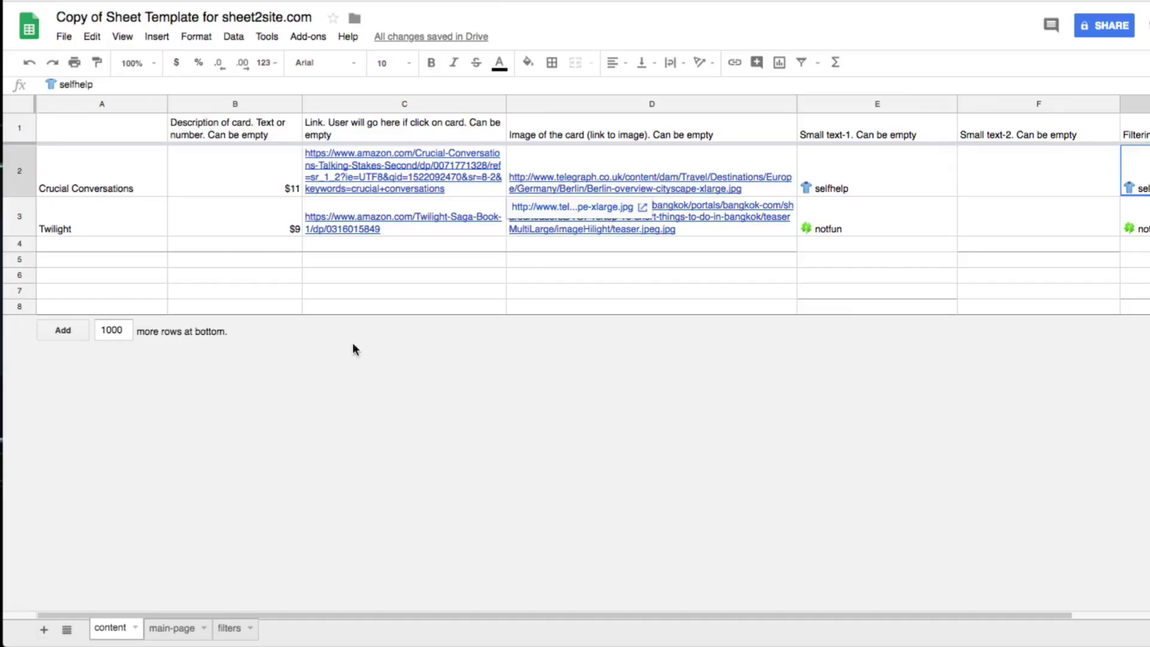
Open the main-page sheet and compare its site title setting with the site's heading and subtitle.
left_click(173, 630)
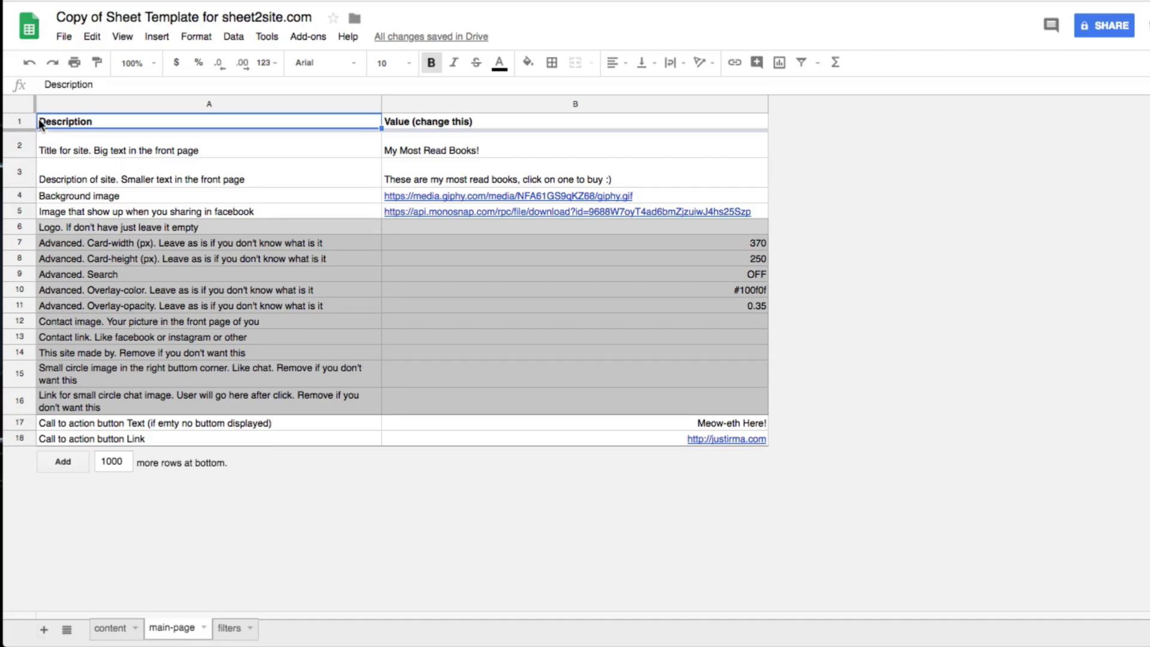
left_click(225, 155)
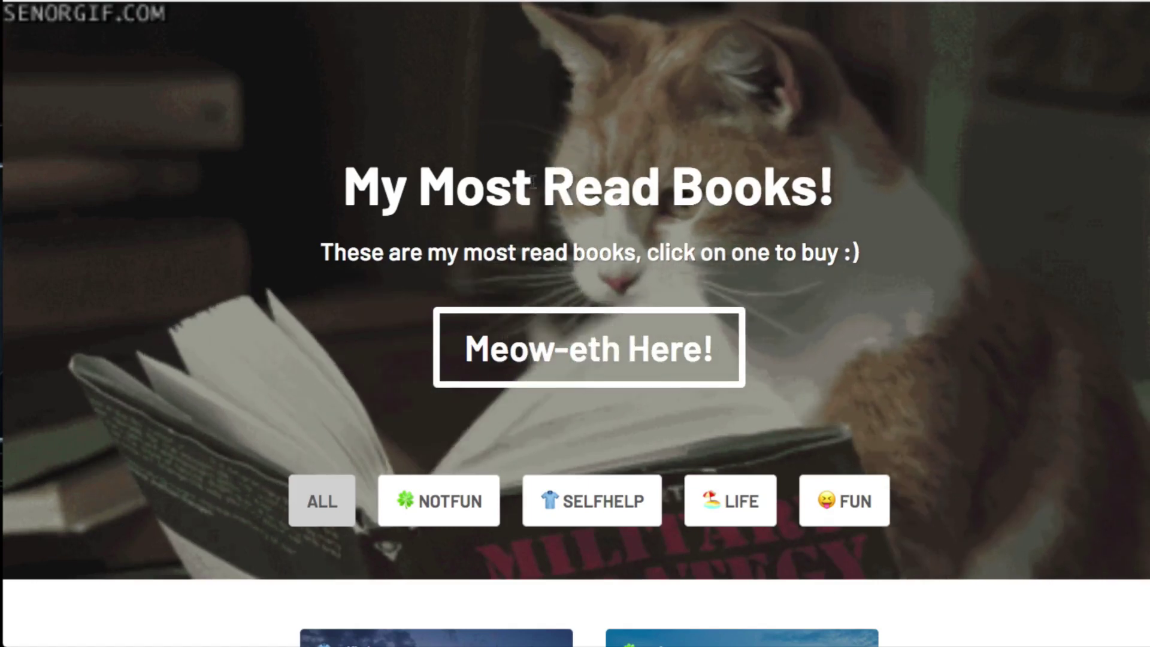
left_click_drag(762, 184, 486, 184)
double_click(488, 252)
left_click_drag(488, 251, 320, 337)
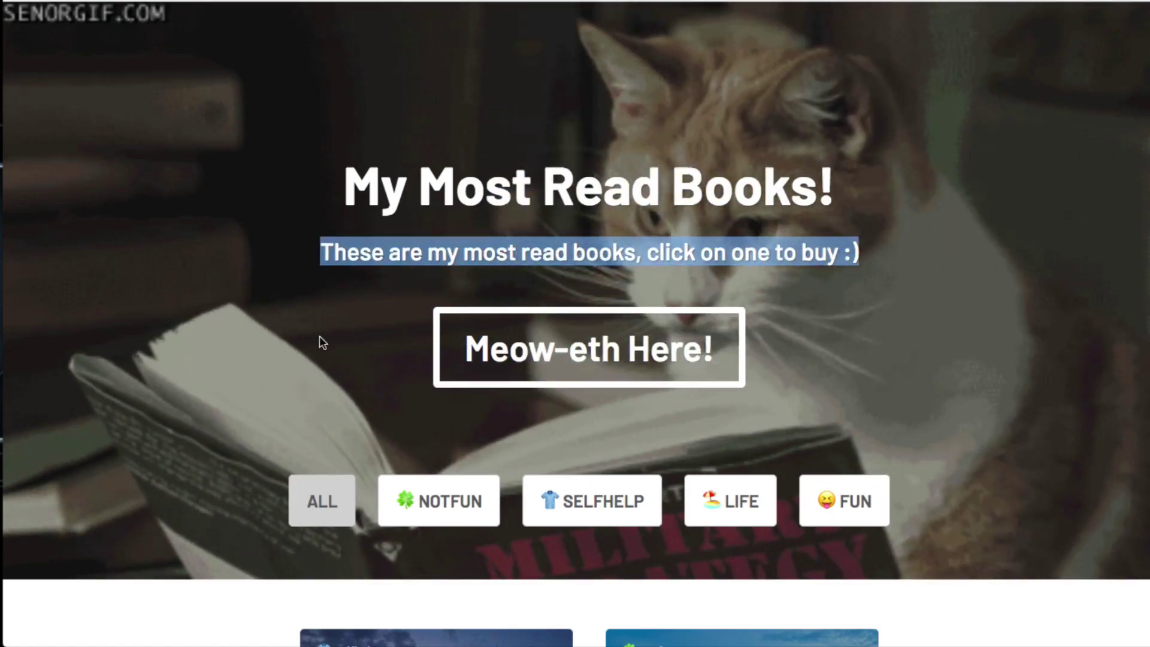
left_click(318, 333)
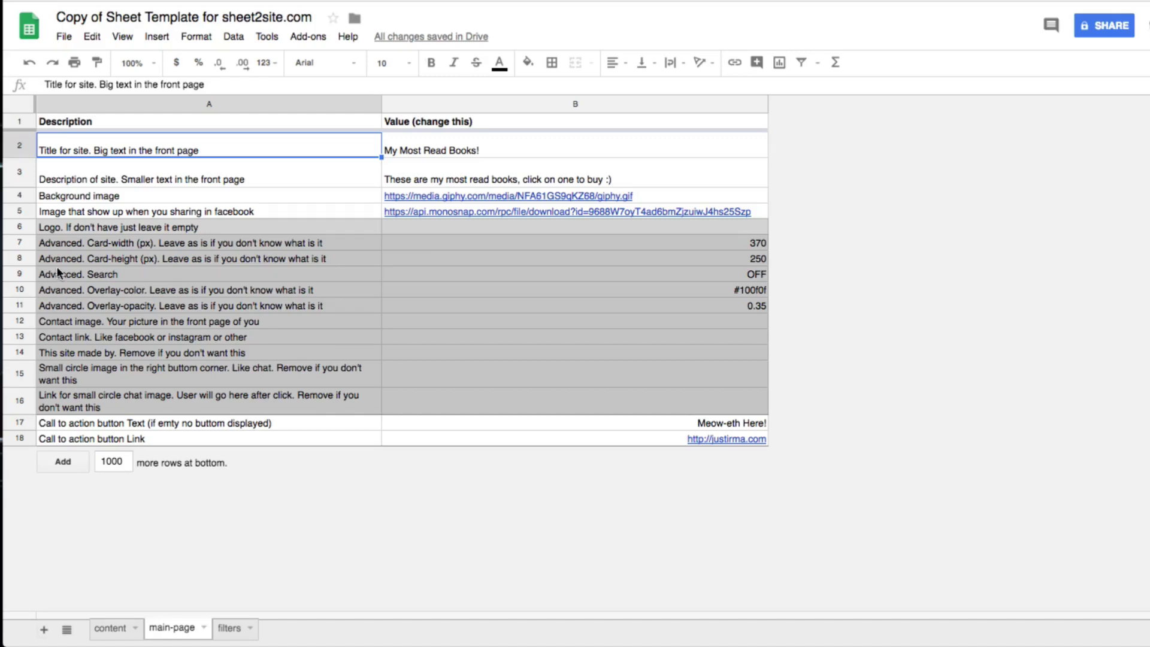
Select the Advanced Search, card-width and call-to-action link setting rows.
left_click(20, 274)
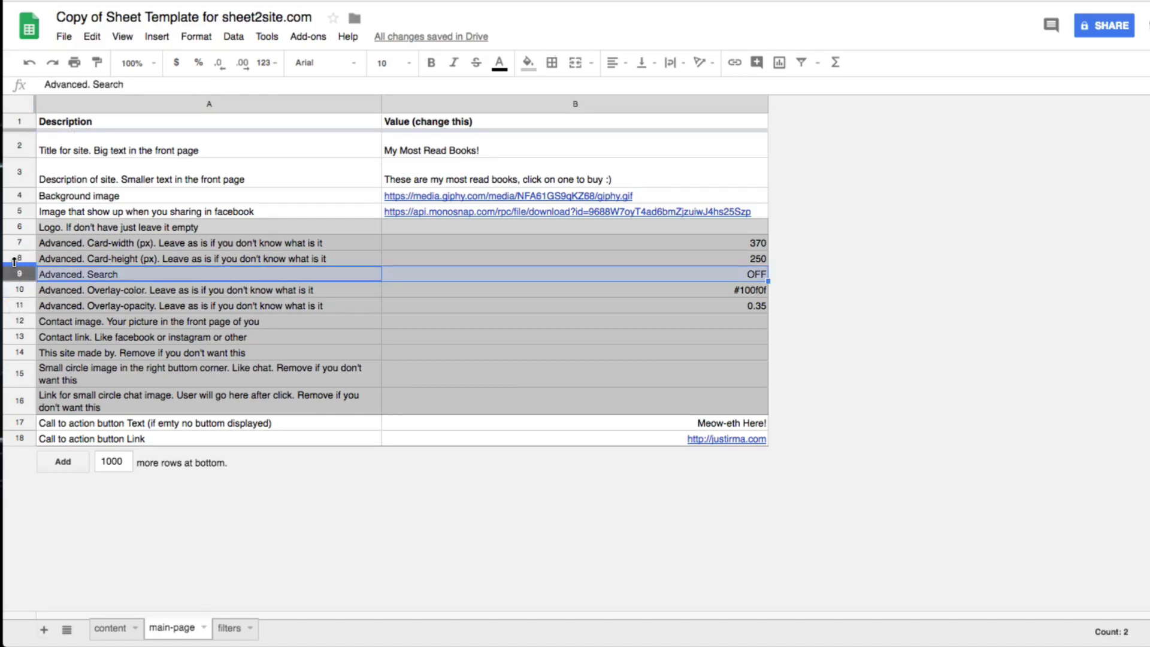
left_click(21, 242)
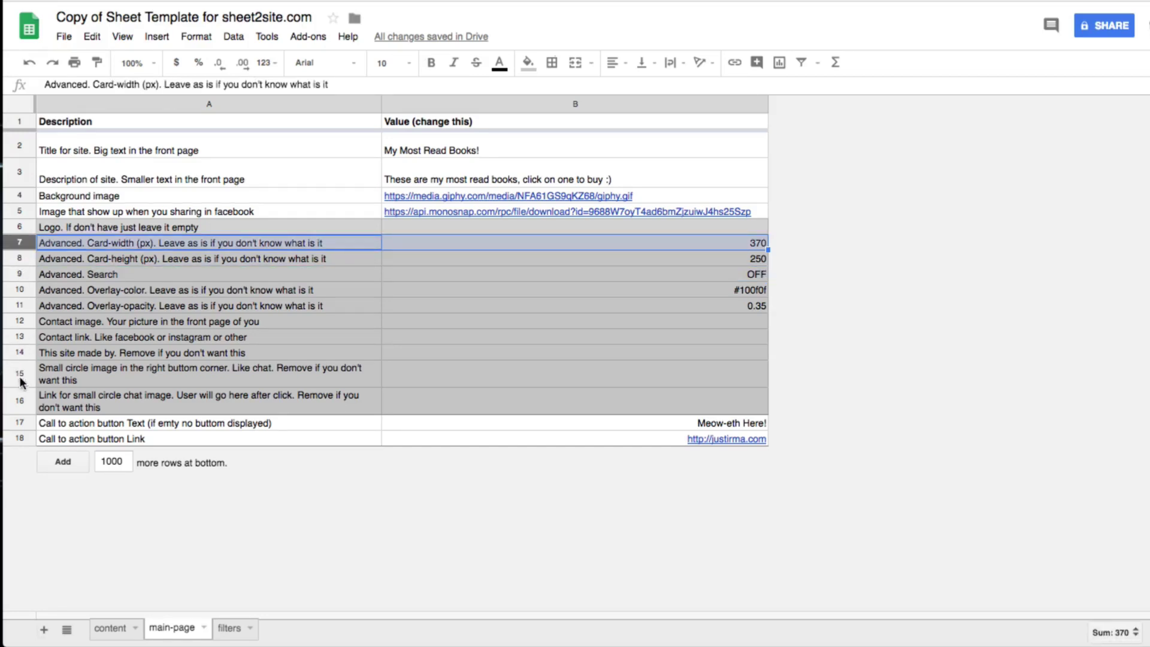
left_click(25, 441)
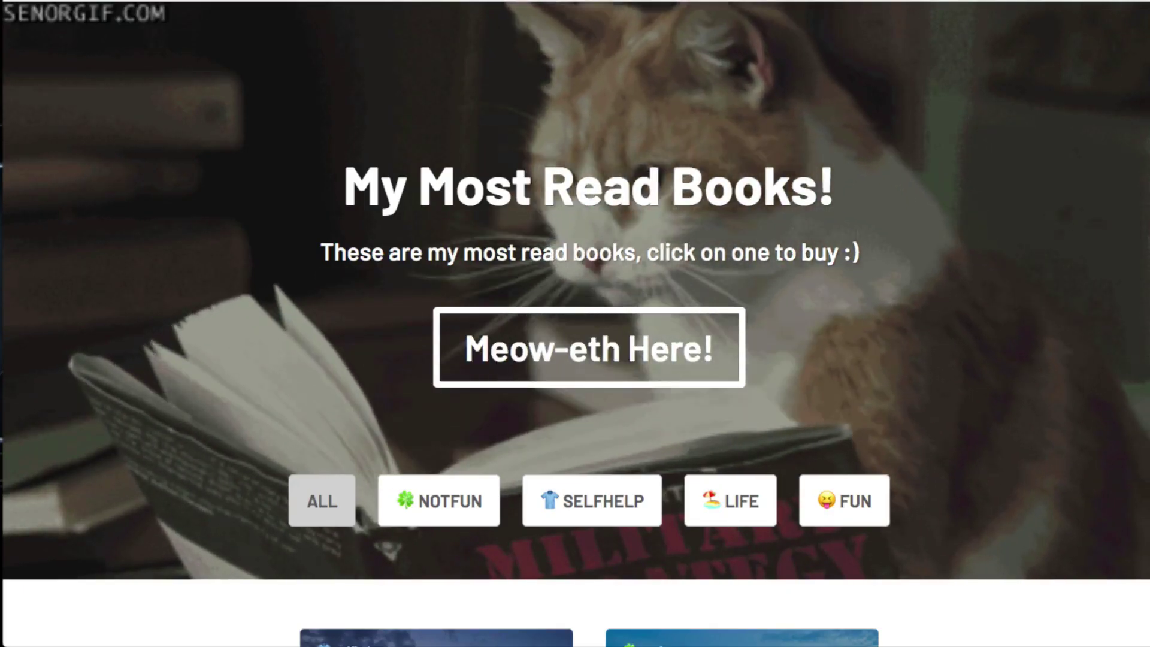
scroll(563, 18, "down", 2)
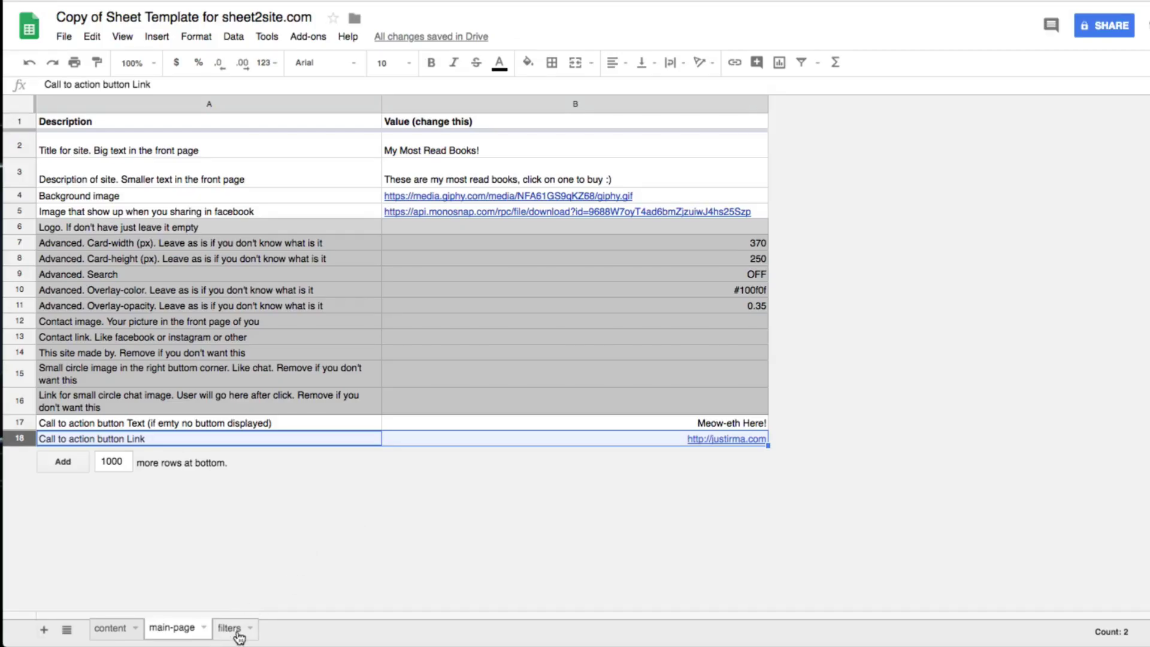
On the filters sheet, set the A2 filters switch to OFF and reload the site.
left_click(231, 629)
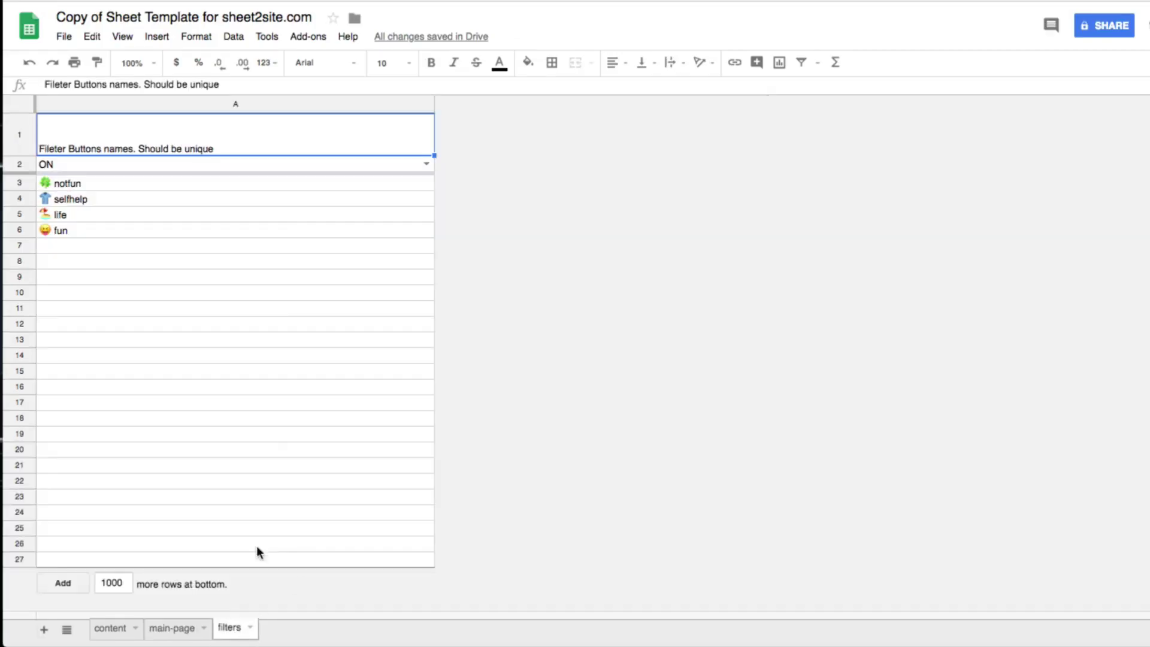
left_click_drag(94, 180, 81, 234)
left_click(82, 246)
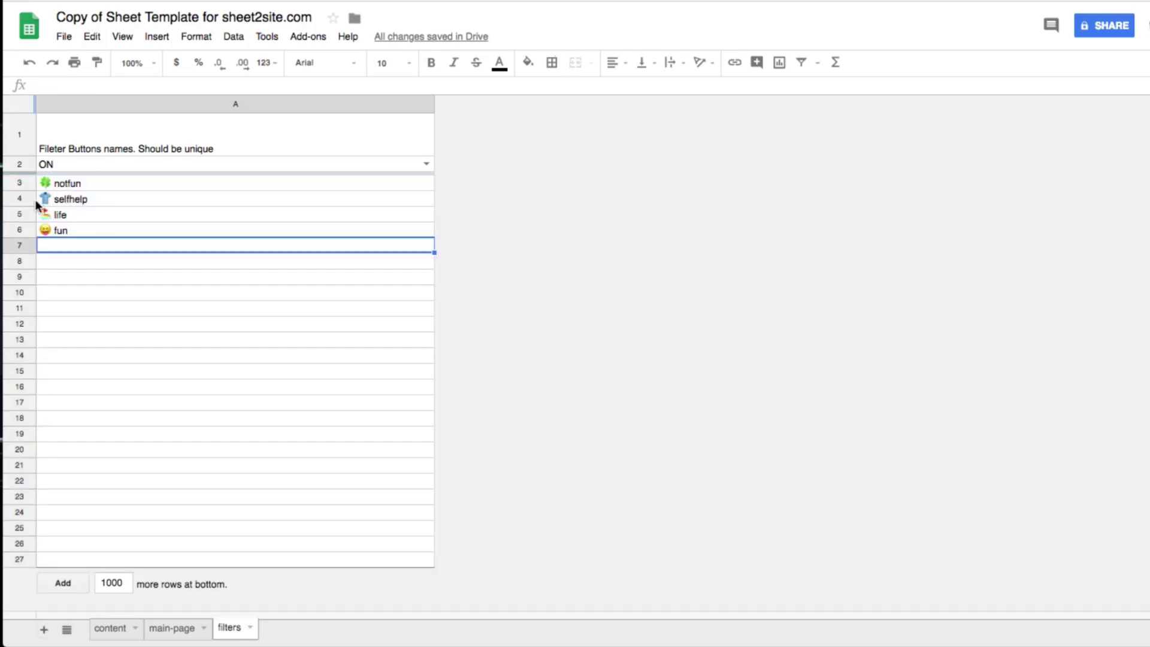
left_click(409, 166)
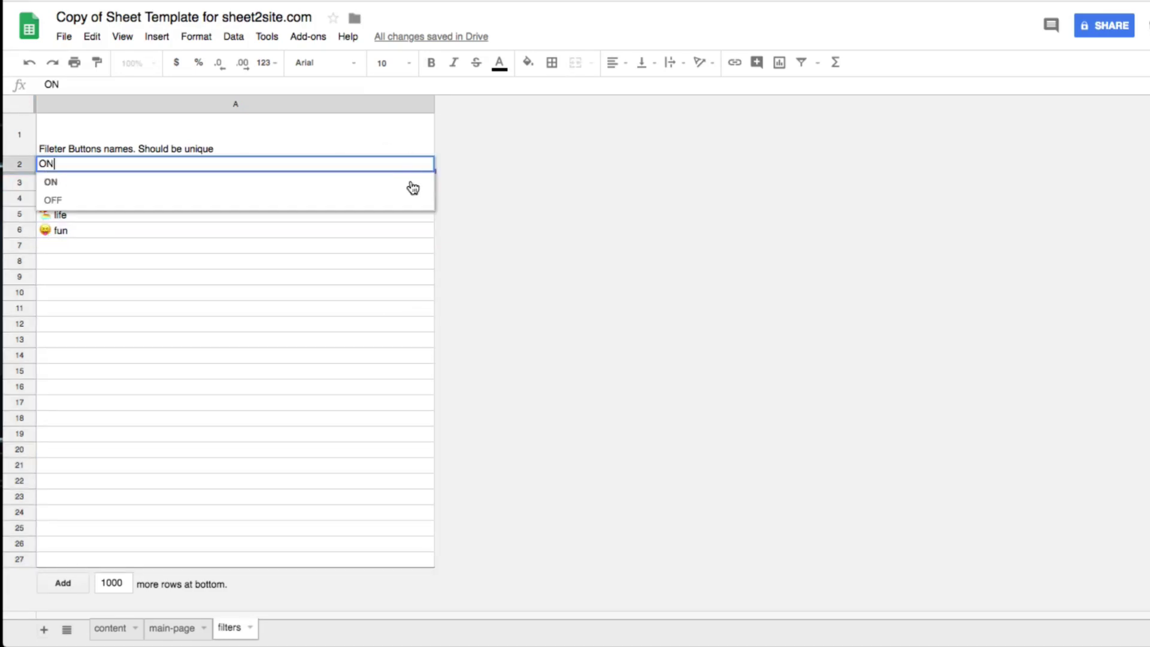
left_click(380, 203)
key("Down")
key("super+Tab")
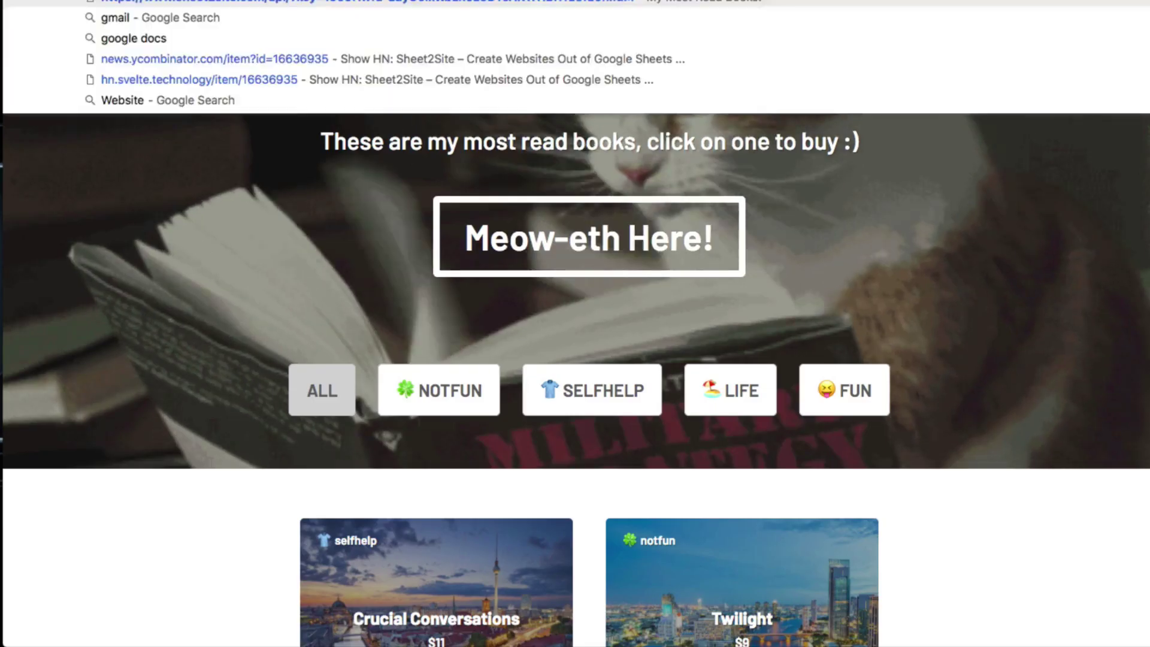
key("Return")
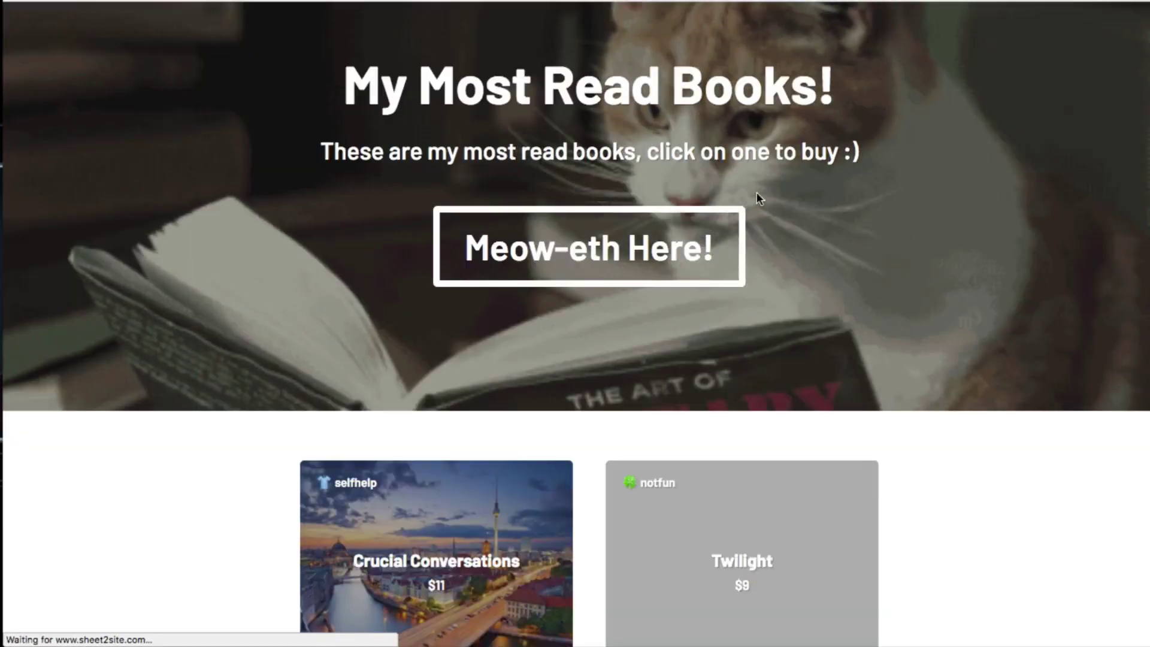
Set the A2 filters switch back to ON and return to the My Most Read Books site.
key("super+Tab")
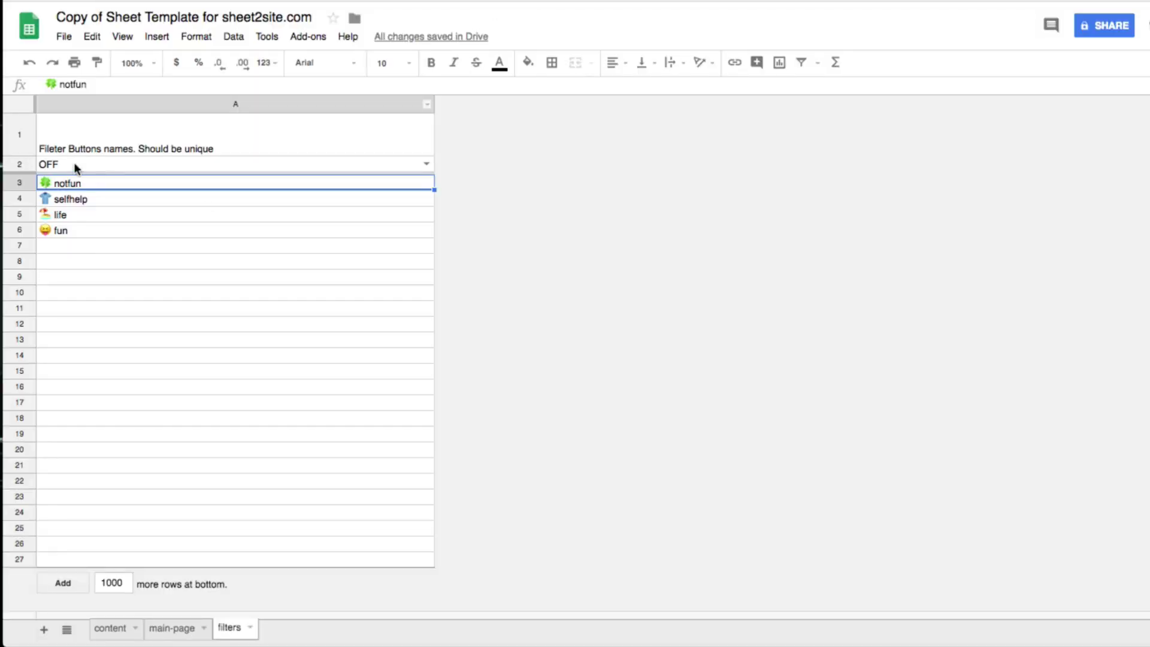
left_click(183, 170)
left_click(422, 167)
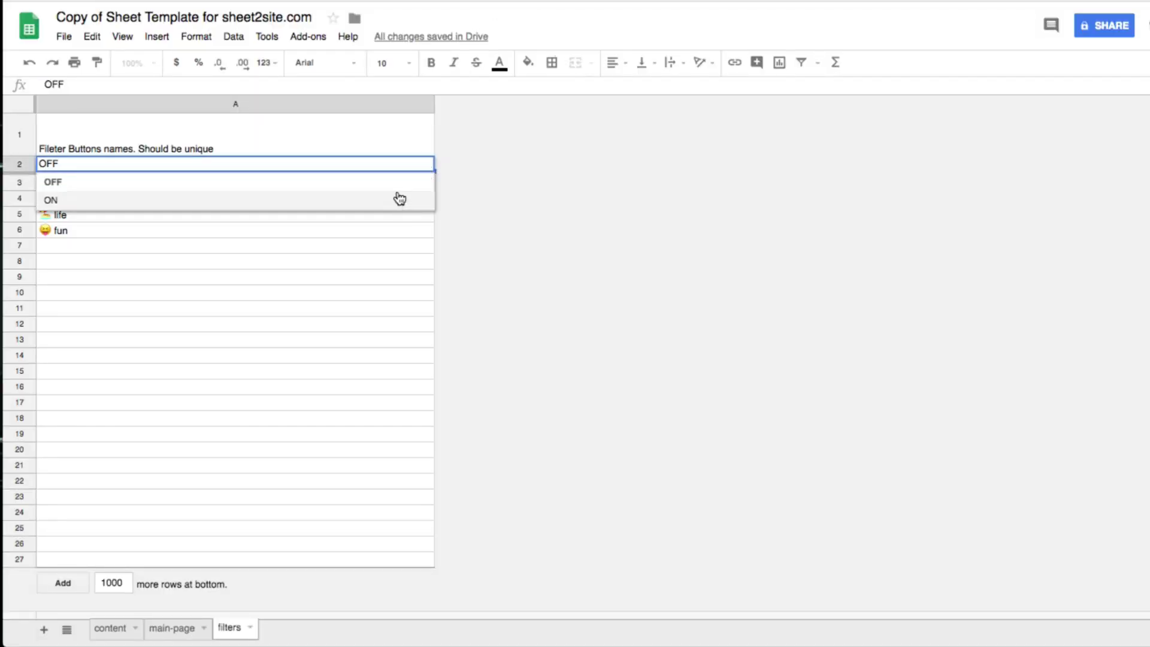
left_click(398, 199)
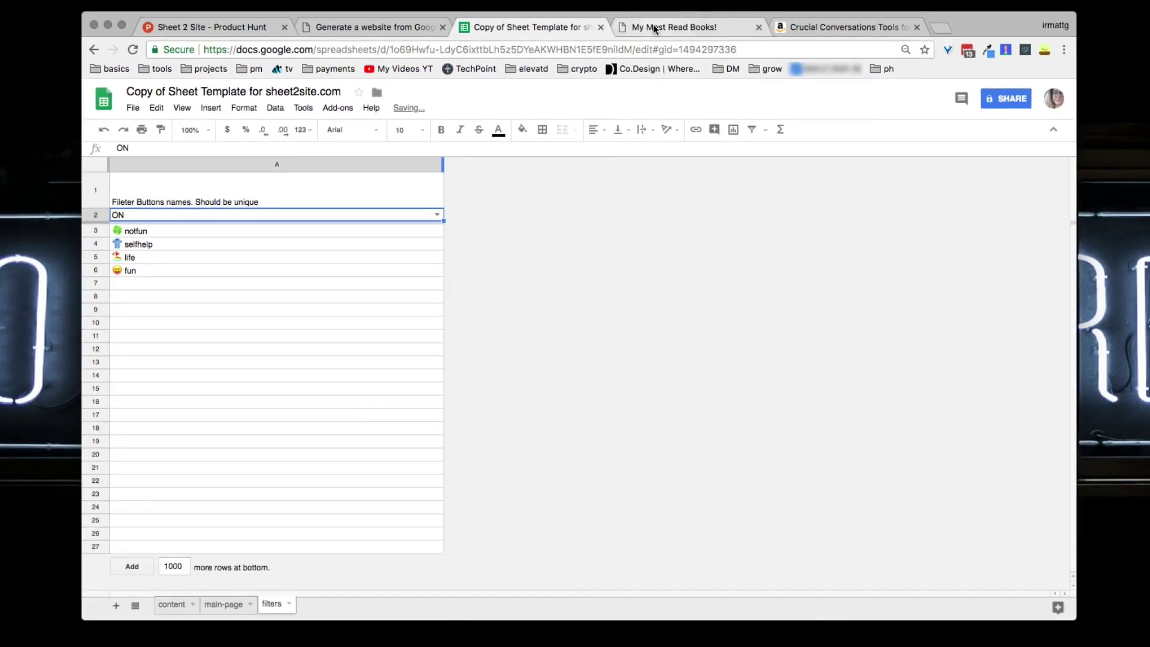
left_click(675, 0)
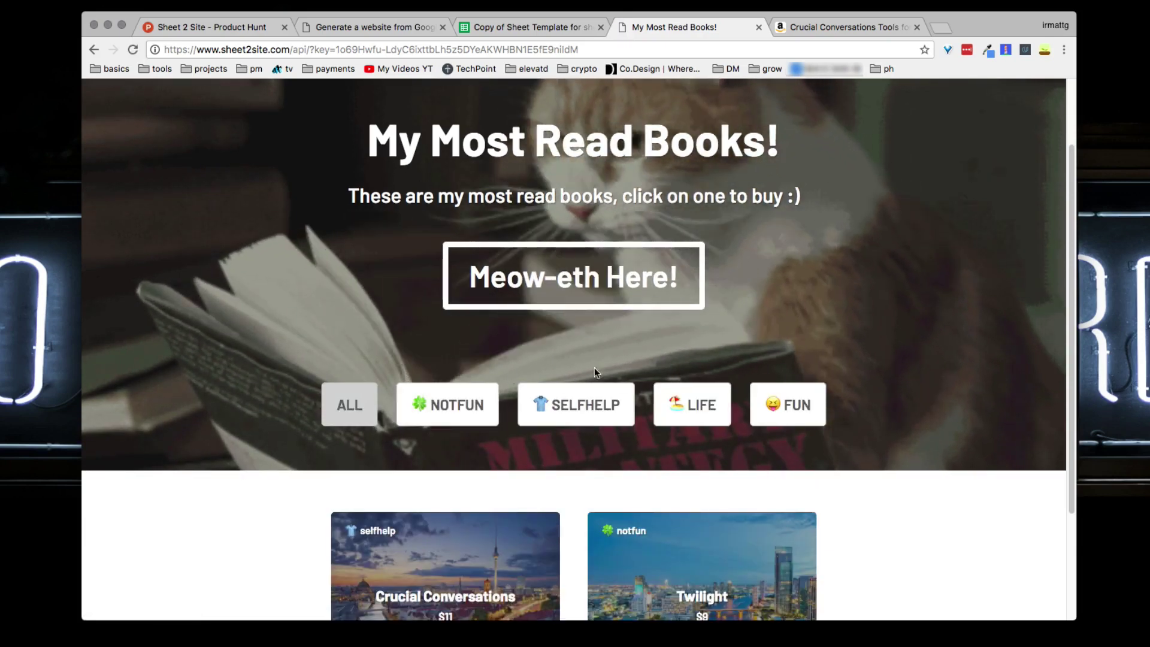
Try the SELFHELP and NOTFUN filter buttons, then check the main-page and content sheets.
left_click(576, 404)
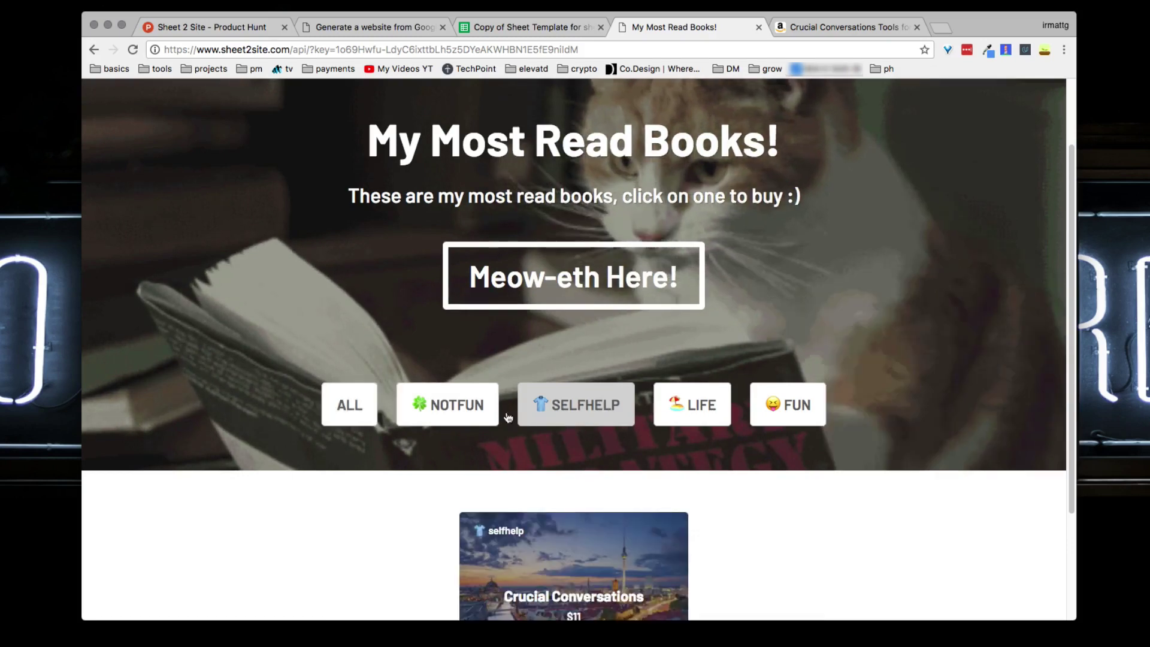
left_click(447, 405)
left_click(575, 404)
key("ctrl+shift+Tab")
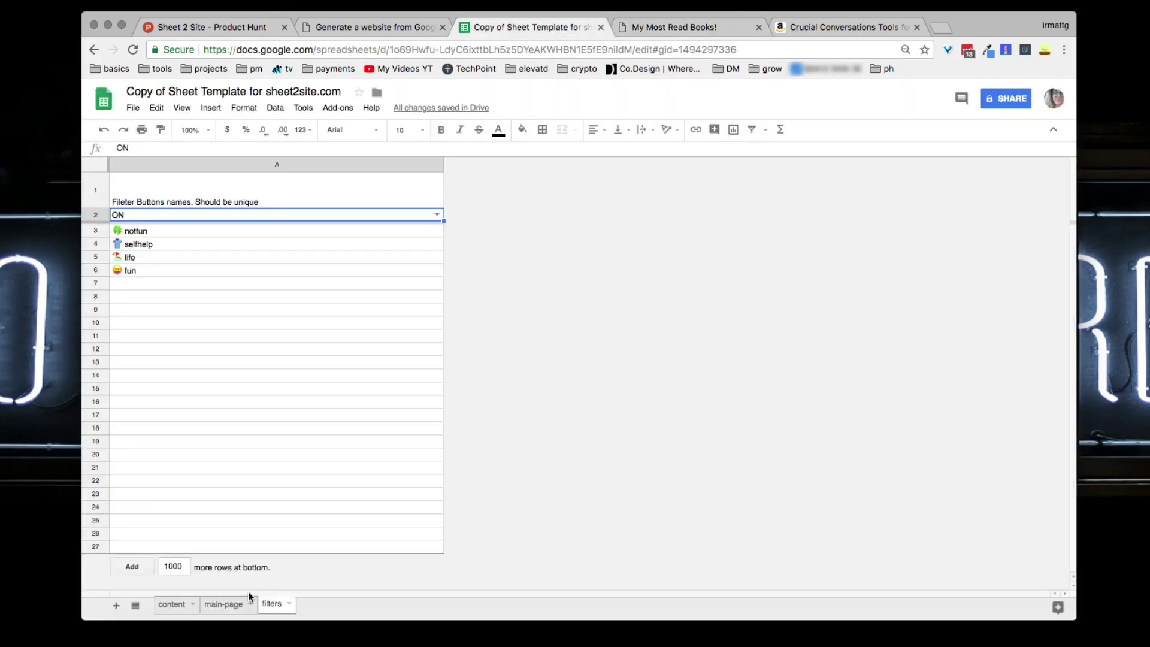
left_click(227, 605)
left_click(172, 604)
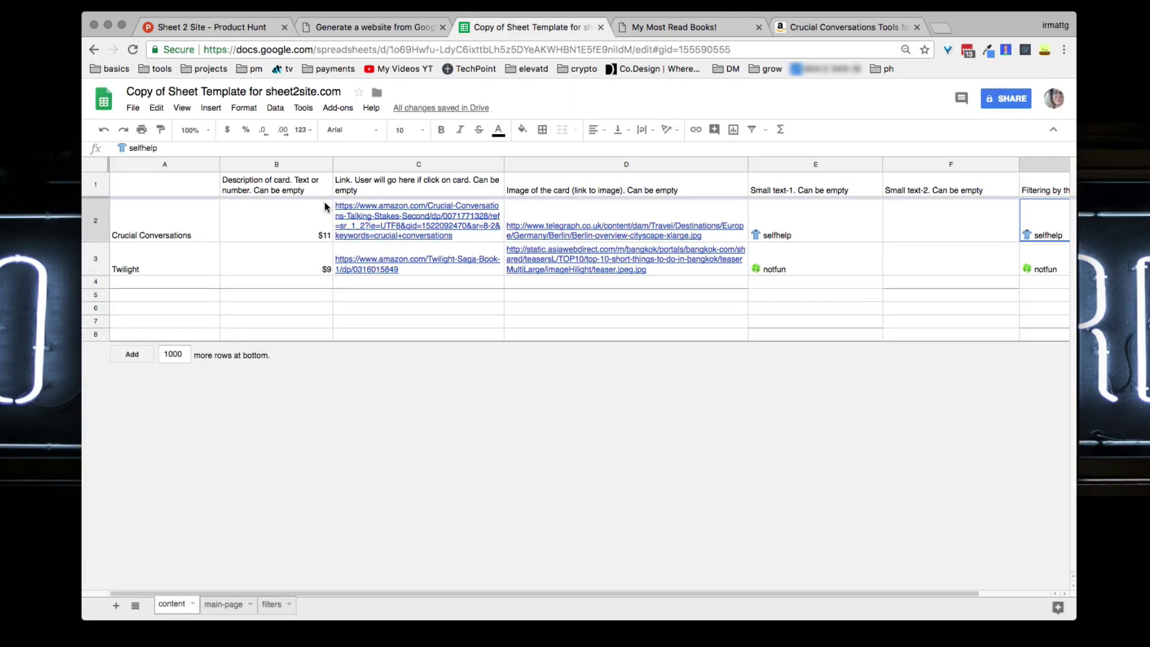
Return to the book site, select its web address, and close the Crucial Conversations tab.
left_click(670, 33)
scroll(587, 221, "down", 3)
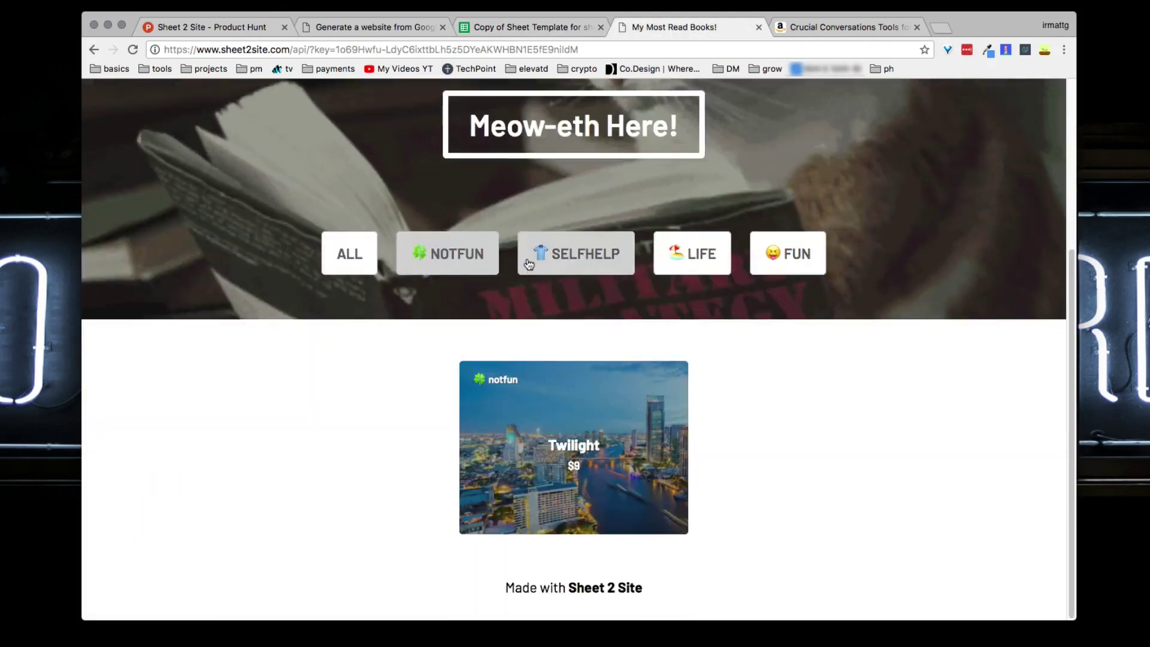
scroll(587, 221, "up", 3)
left_click(403, 48)
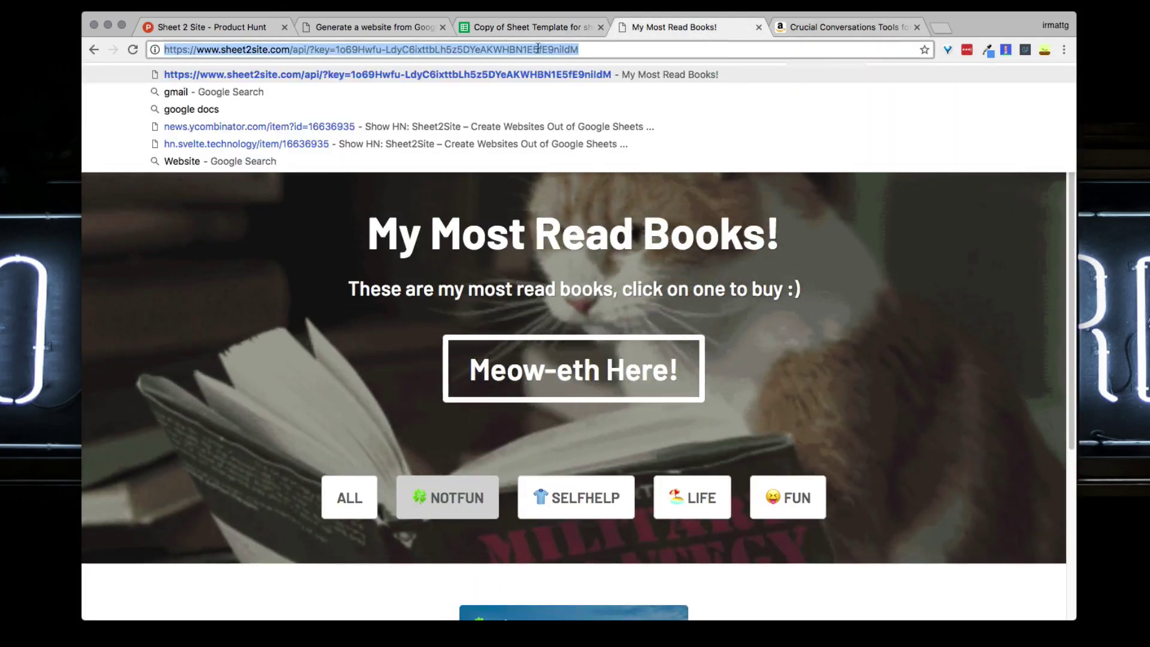
left_click(822, 25)
left_click(917, 27)
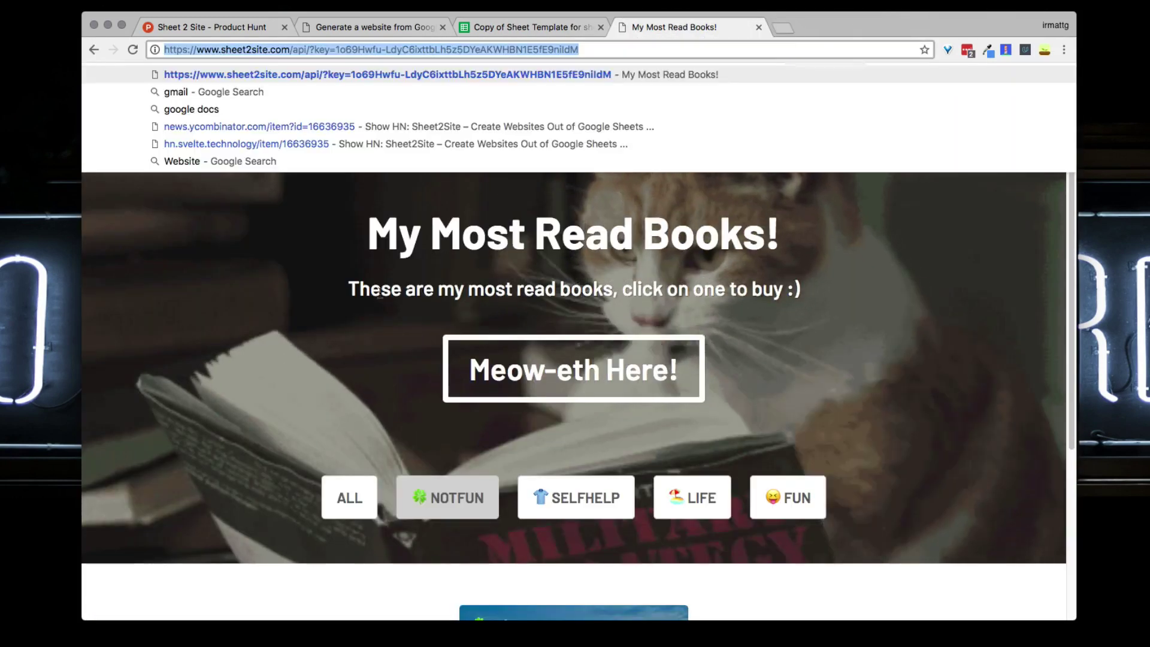
scroll(380, 407, "down", 5)
Inspect the content sheet's card headers from description B1 to second small text F1.
scroll(384, 420, "up", 5)
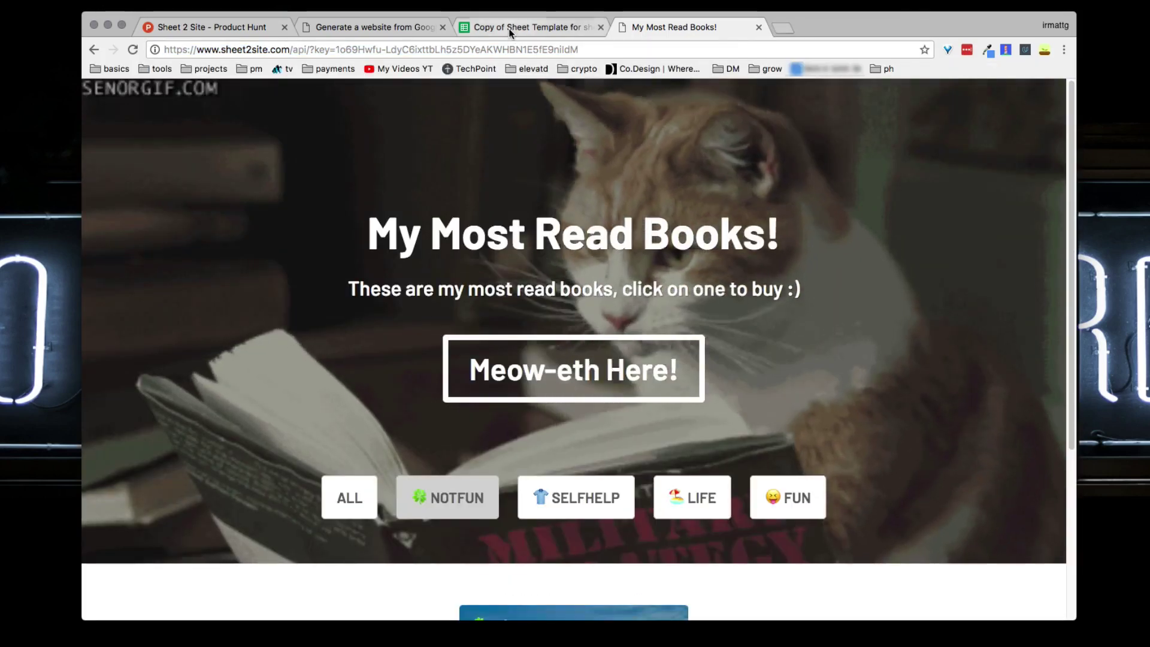
key("ctrl+shift+Tab")
left_click(273, 180)
left_click(409, 185)
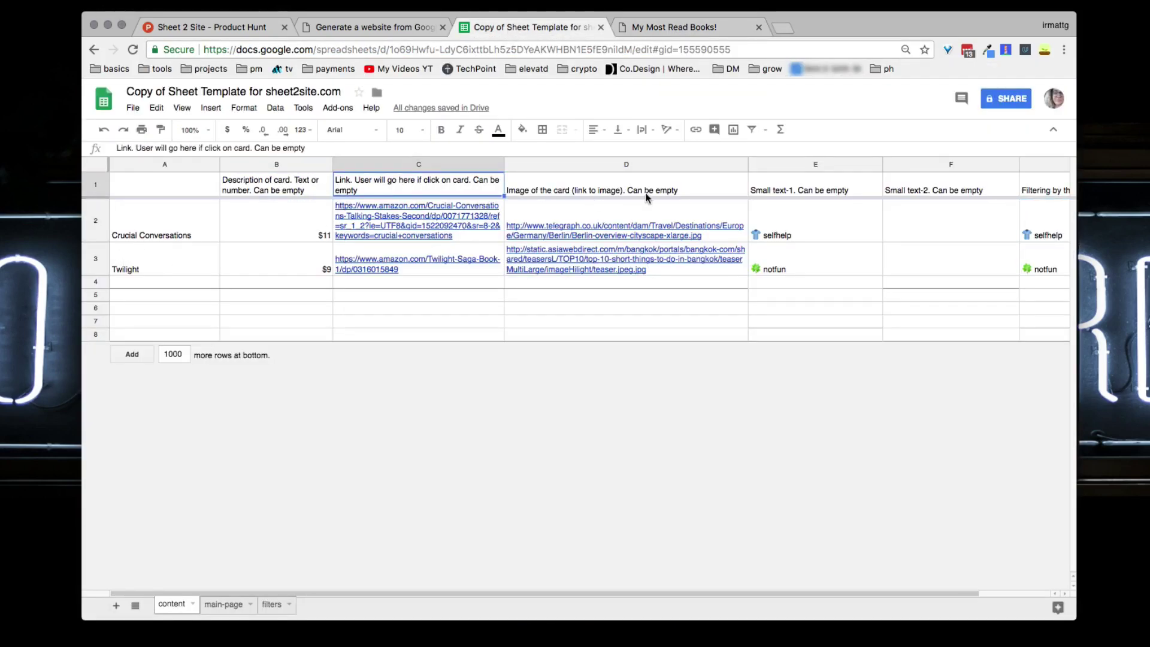
left_click(647, 192)
left_click(807, 191)
left_click(912, 192)
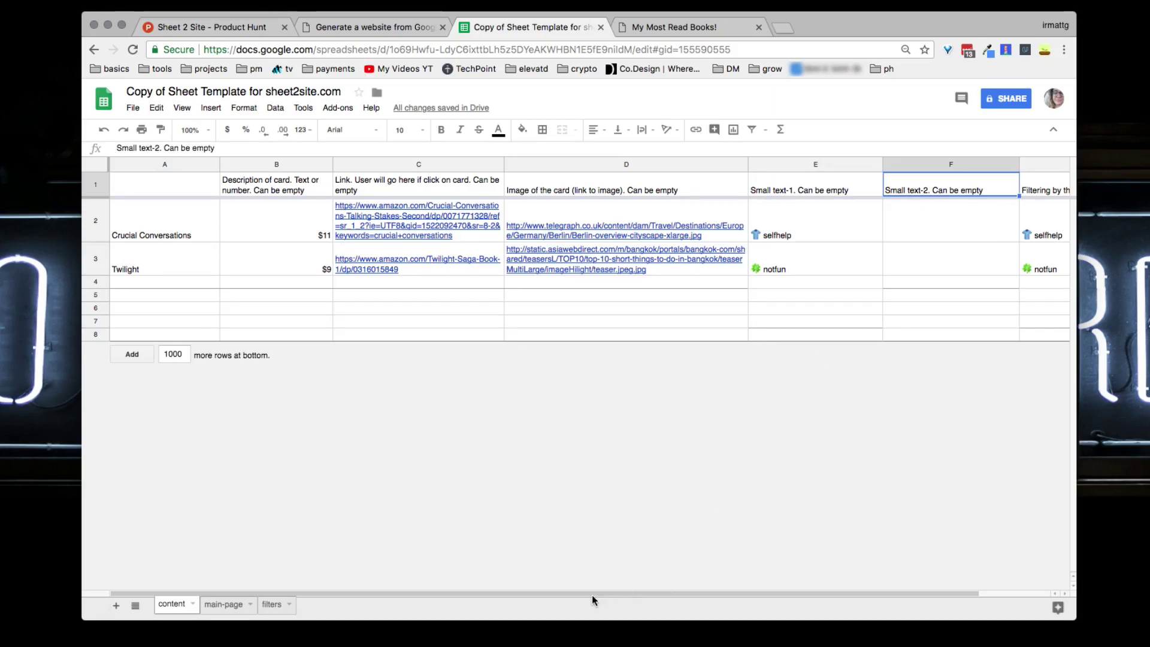
left_click_drag(592, 594, 482, 615)
Flip through the main-page and filters sheets, then recheck the B1 and C1 card headers.
left_click(236, 609)
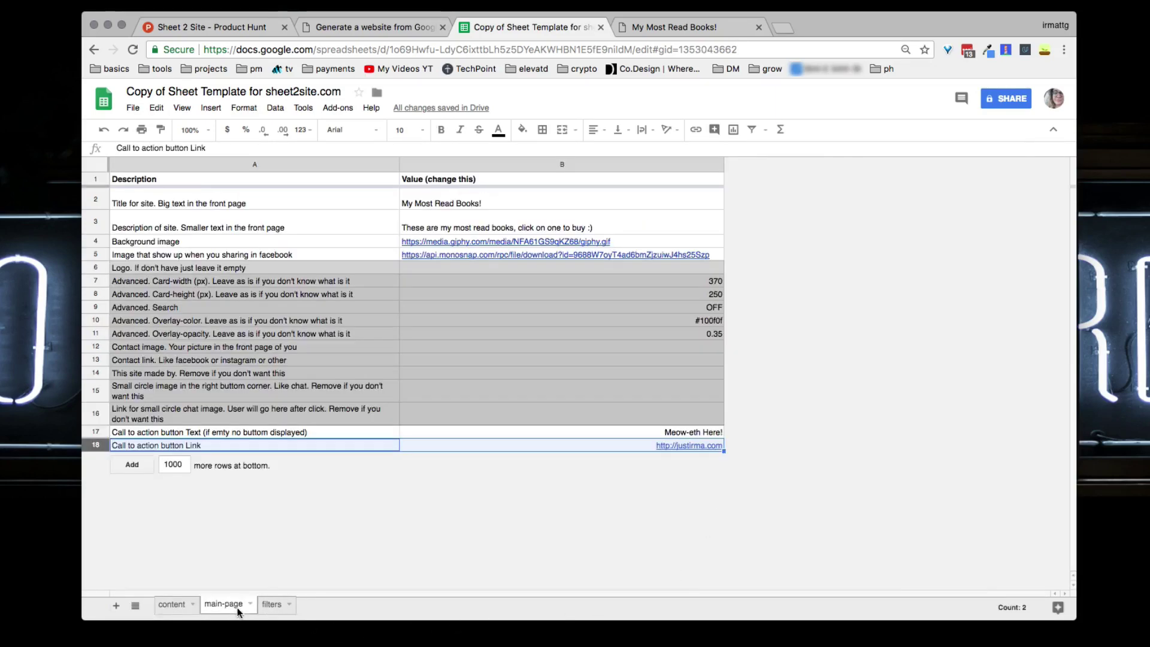
left_click(273, 606)
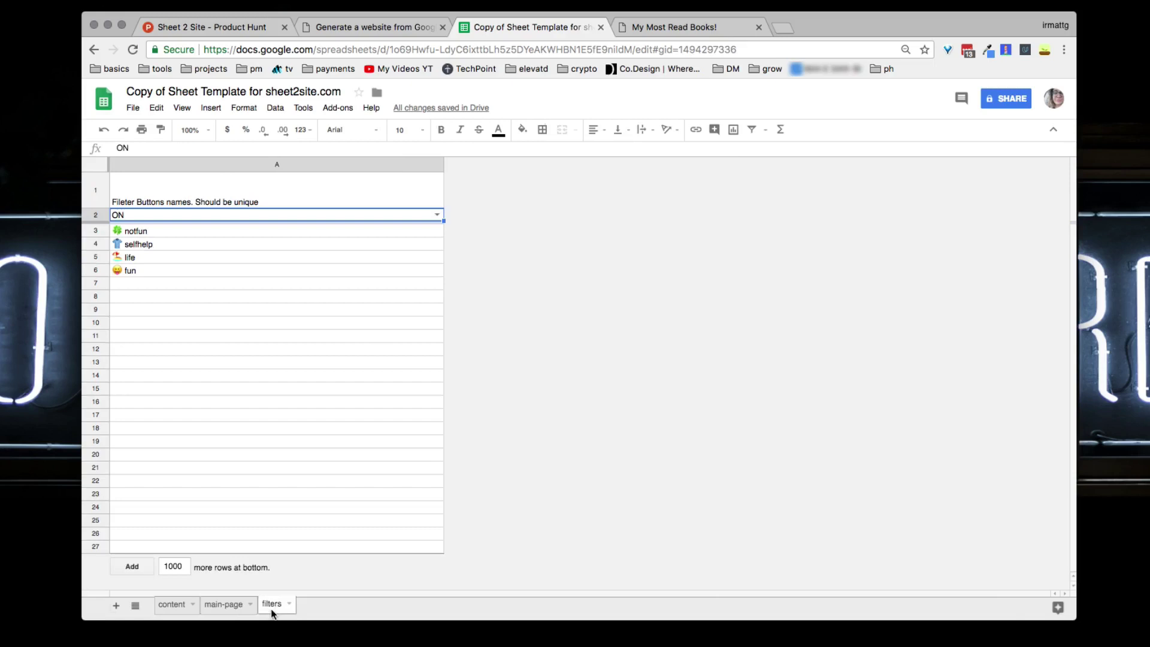
left_click(230, 608)
left_click(178, 607)
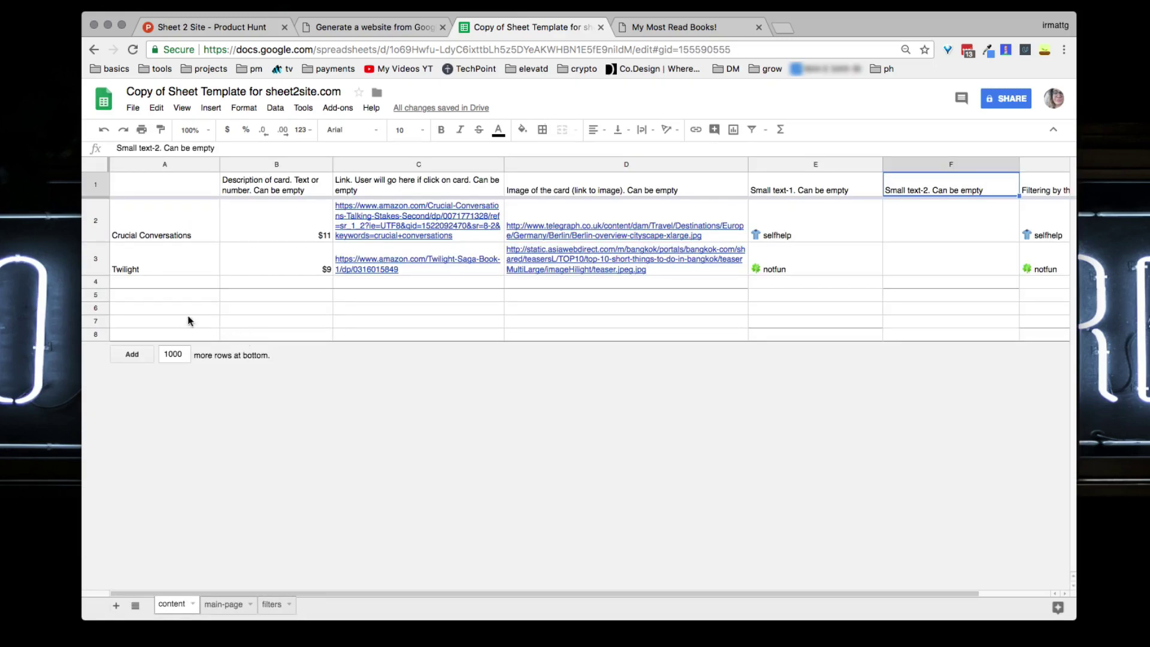
left_click(288, 187)
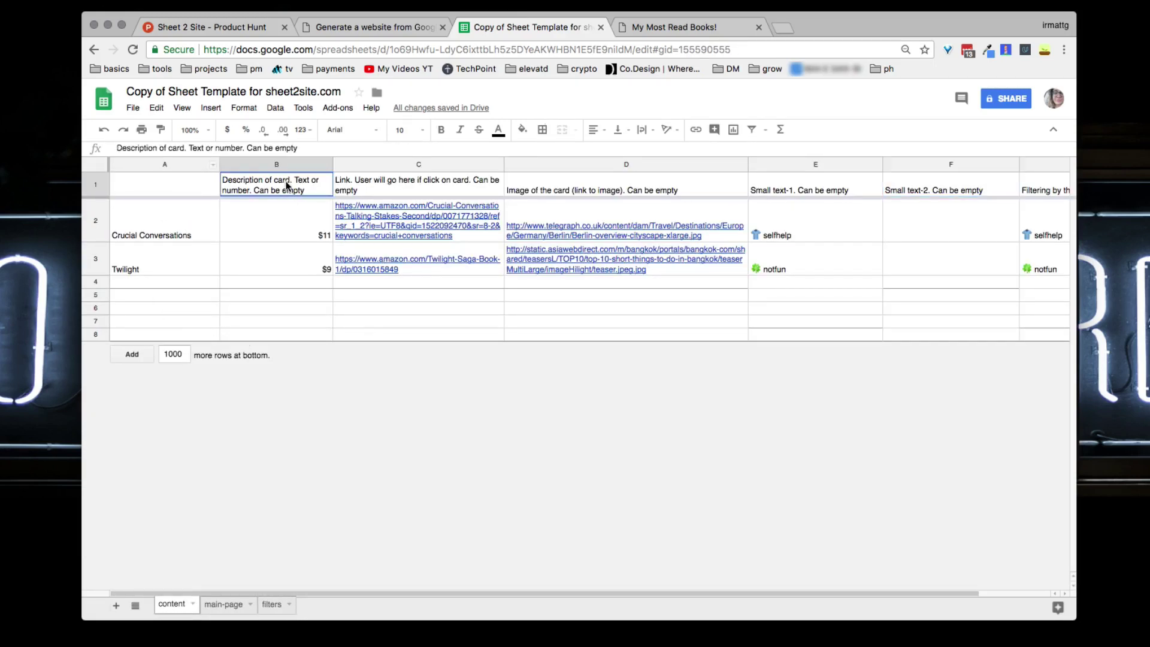
left_click(419, 182)
Review the main-page setting values B2 to B18, including the B3 description, then the filters sheet.
left_click(223, 605)
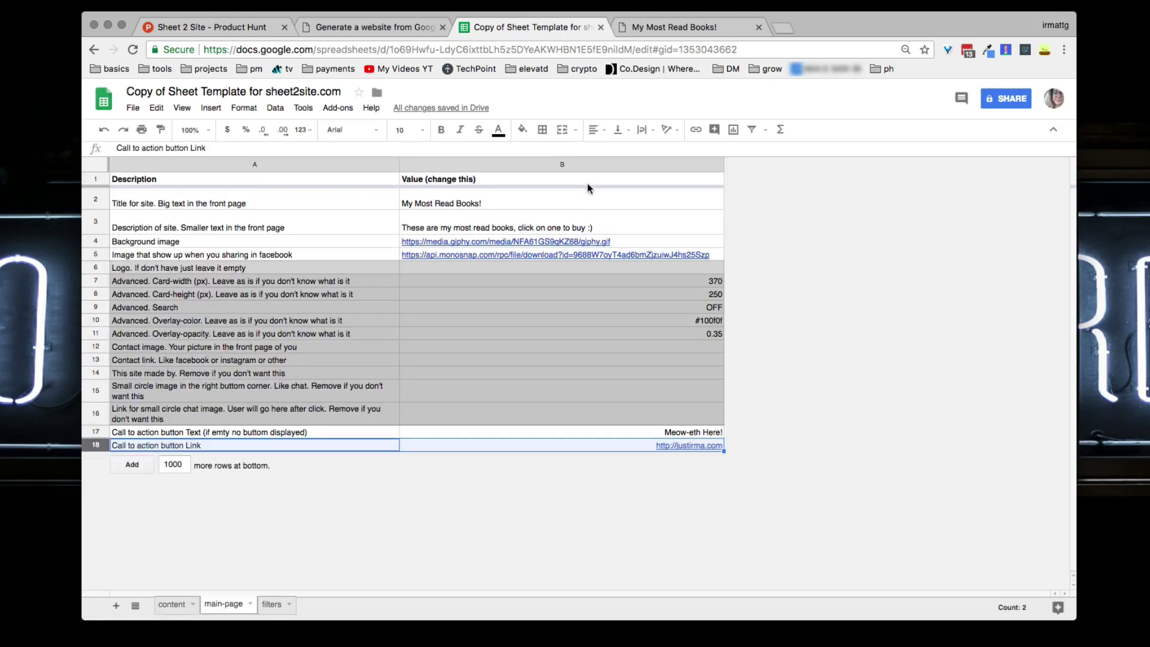
left_click_drag(587, 188, 608, 464)
left_click(571, 221)
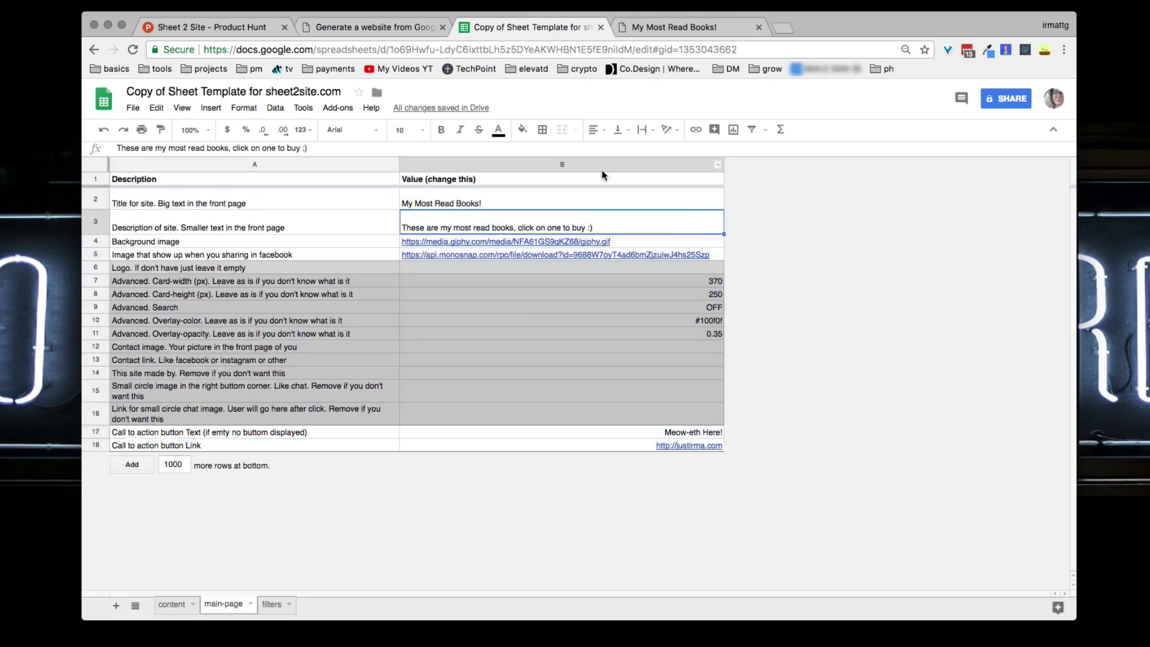
left_click(272, 606)
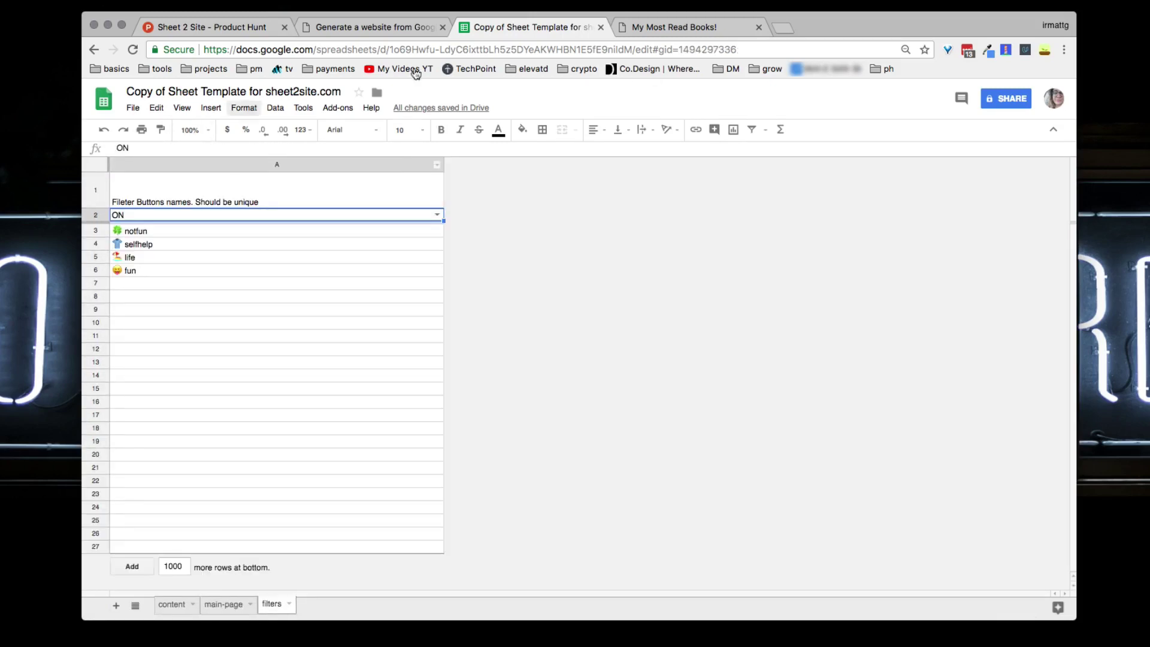
Look over the generated My Most Read Books! site, then bring up the Sheet2Site home page.
left_click(665, 28)
scroll(626, 426, "down", 4)
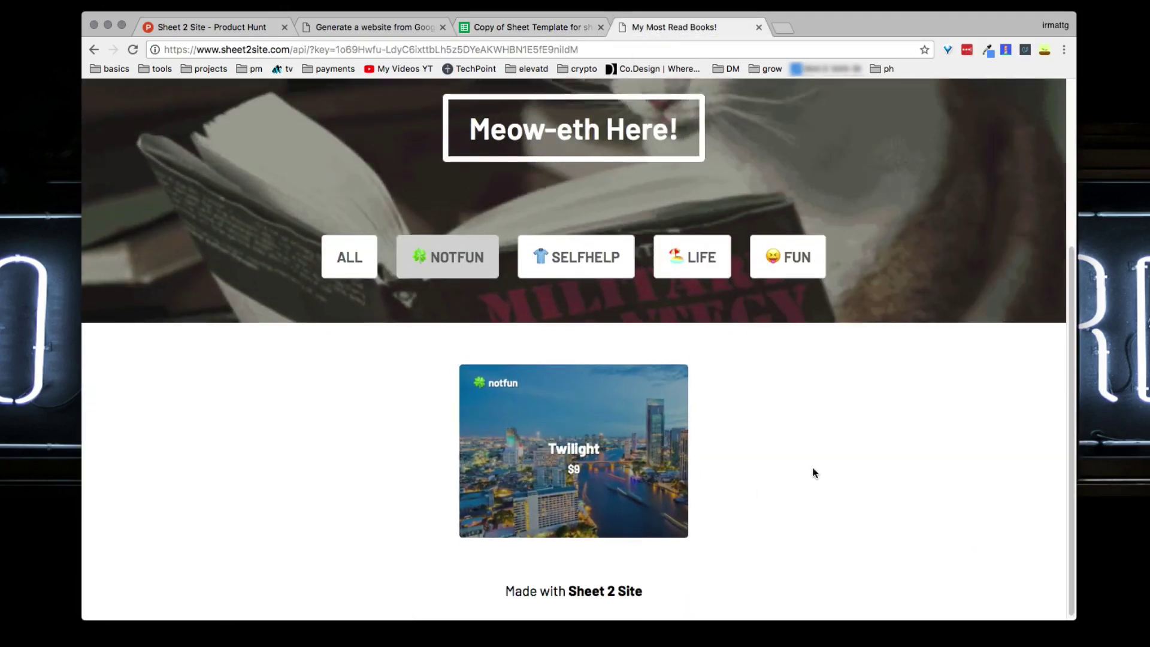
scroll(806, 480, "up", 4)
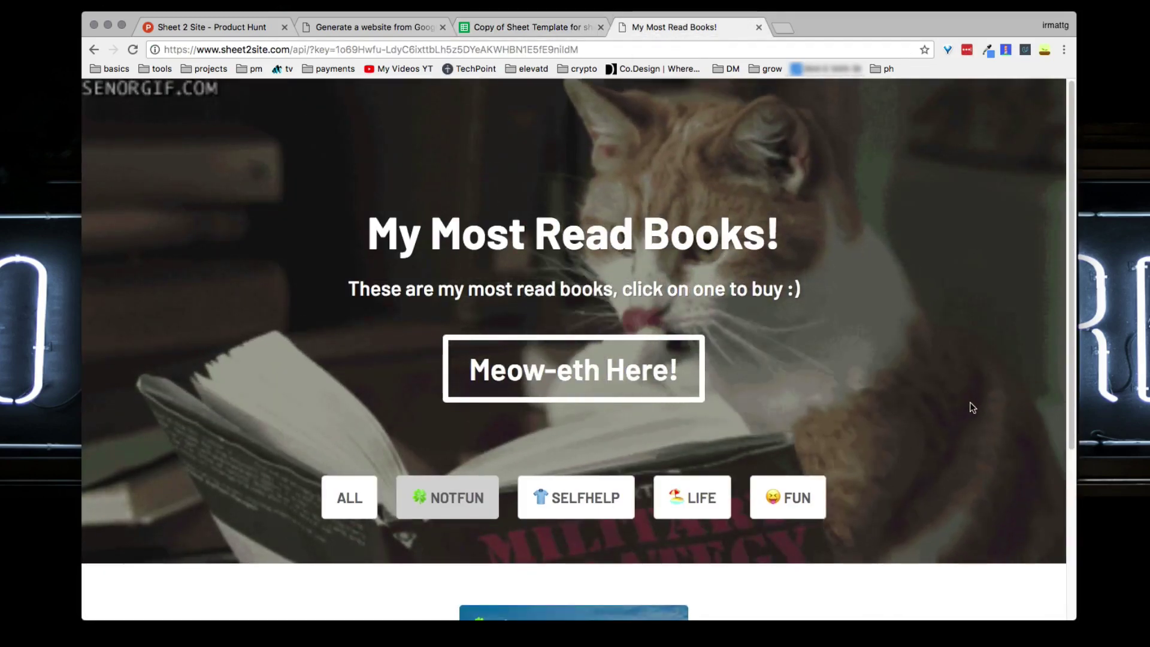
key("ctrl+shift+Tab")
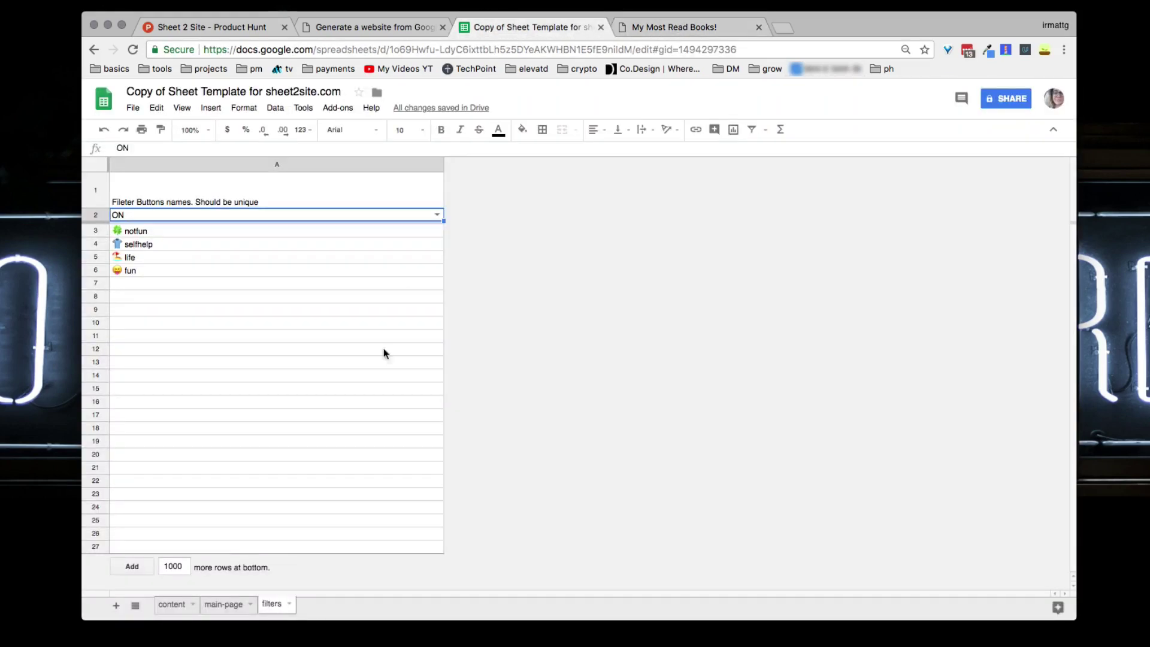
key("ctrl+shift+Tab")
scroll(486, 324, "up", 15)
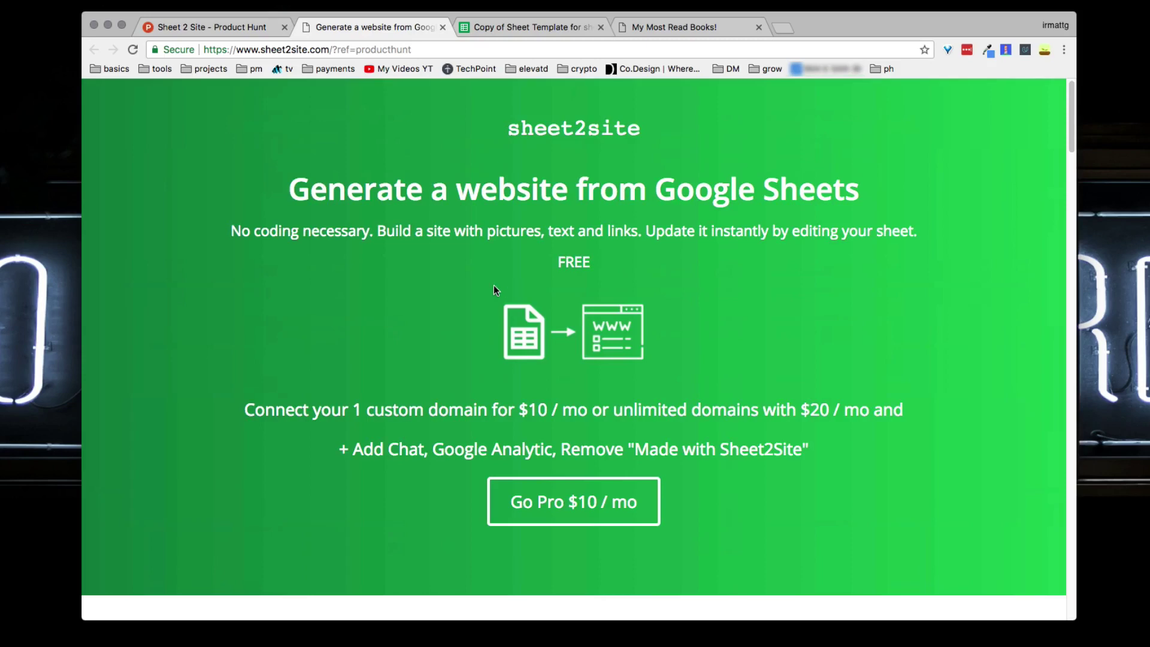
Browse the Sheet 2 Site Product Hunt listing, its reviews and example sites.
left_click(235, 30)
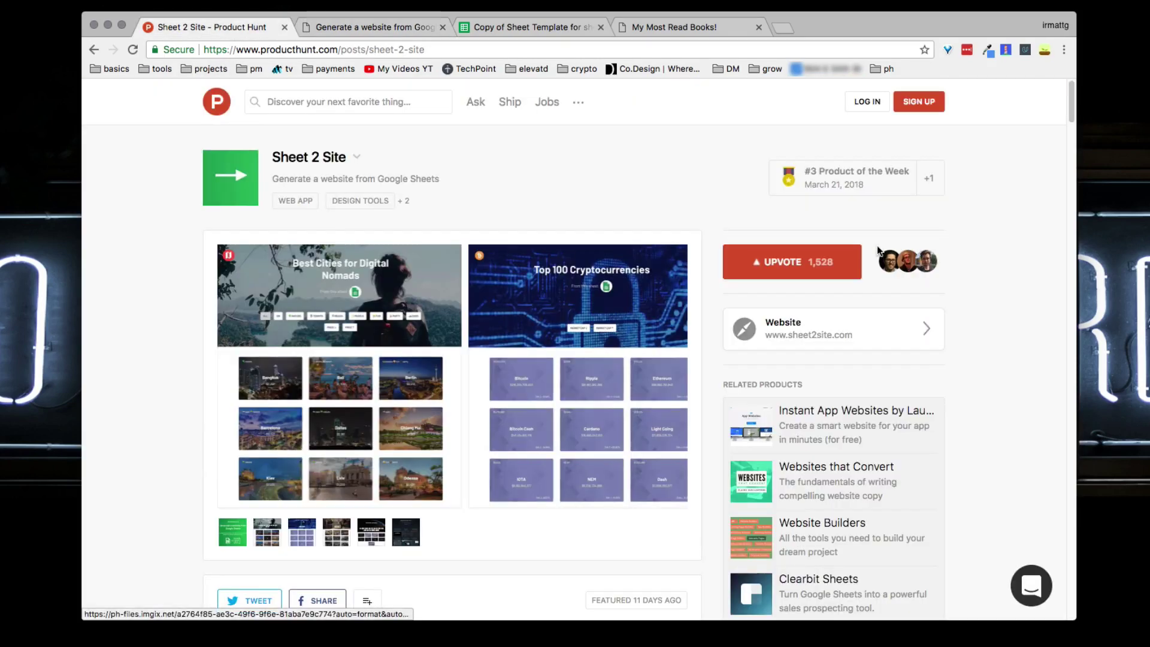
scroll(571, 377, "down", 6)
scroll(571, 377, "down", 7)
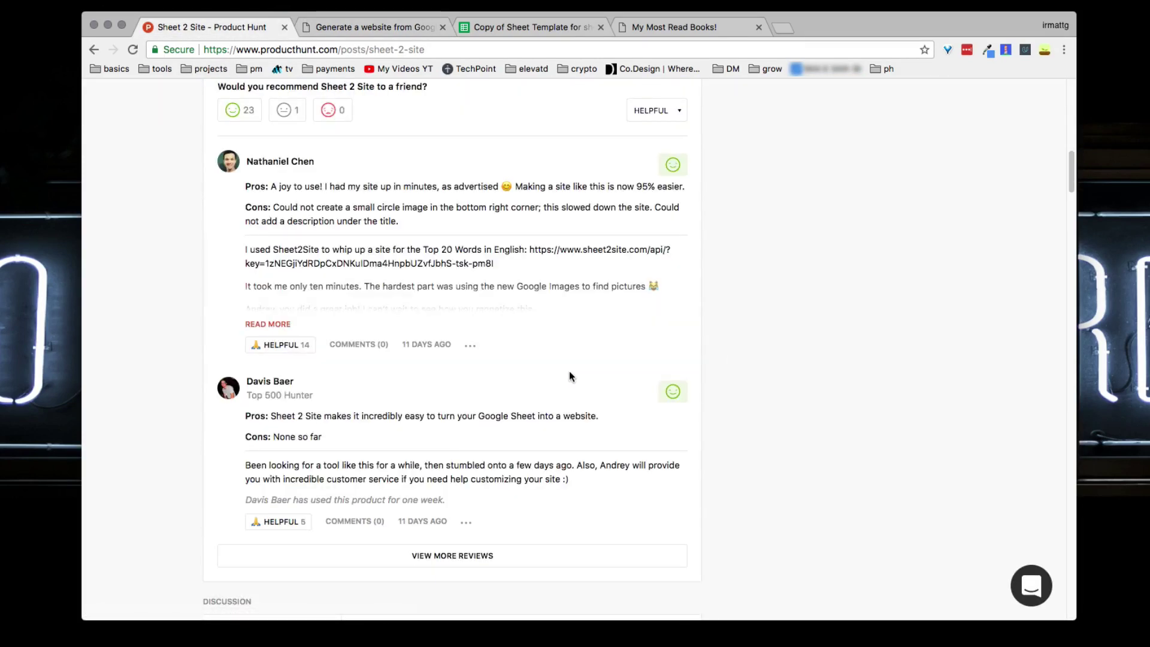
scroll(571, 375, "down", 15)
scroll(521, 423, "down", 10)
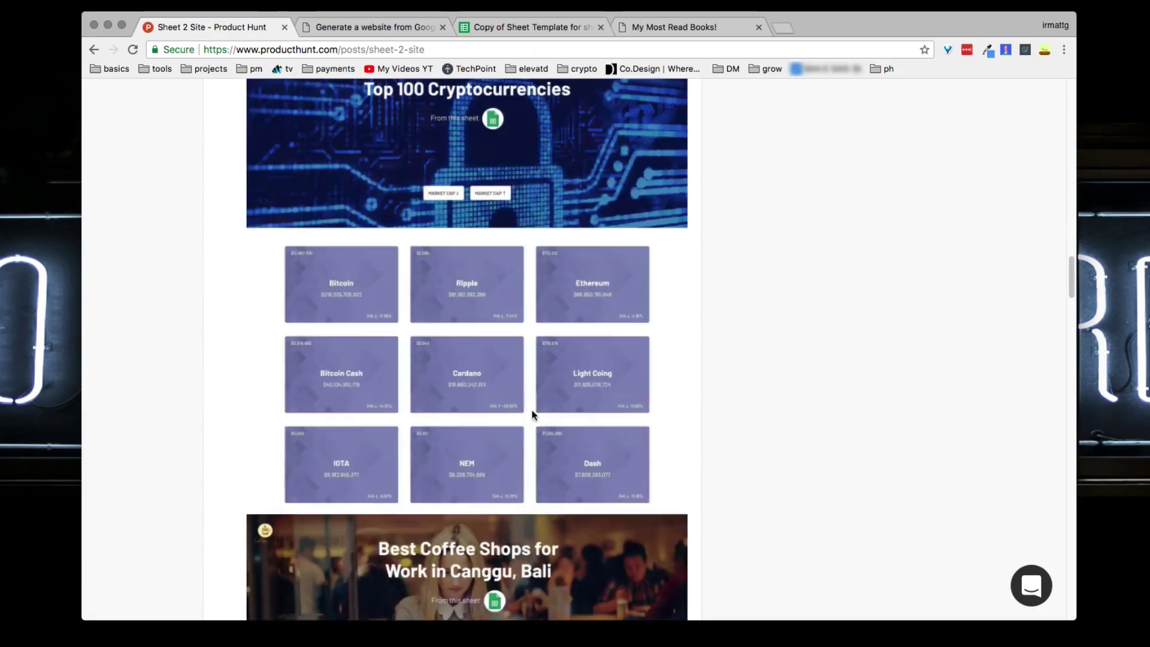
scroll(534, 411, "up", 12)
scroll(558, 410, "down", 8)
scroll(558, 411, "up", 20)
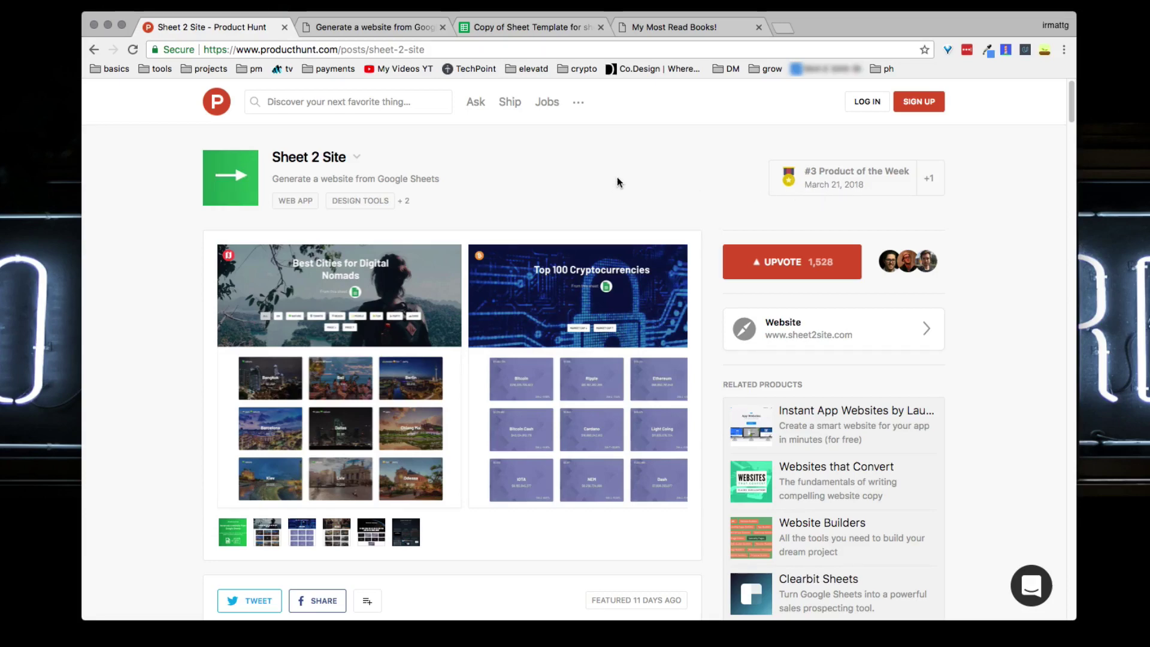
Return to the Sheet2Site home page, glancing at the template spreadsheet, and select its address.
left_click(380, 27)
left_click(576, 29)
left_click(383, 28)
left_click(335, 49)
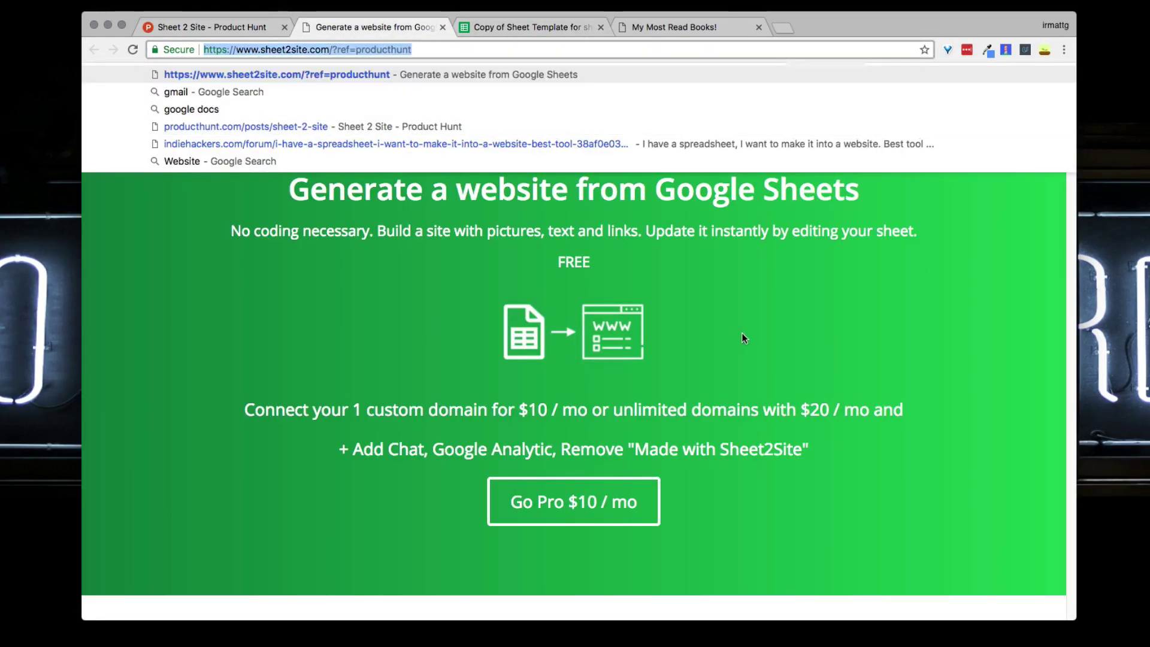
left_click(797, 333)
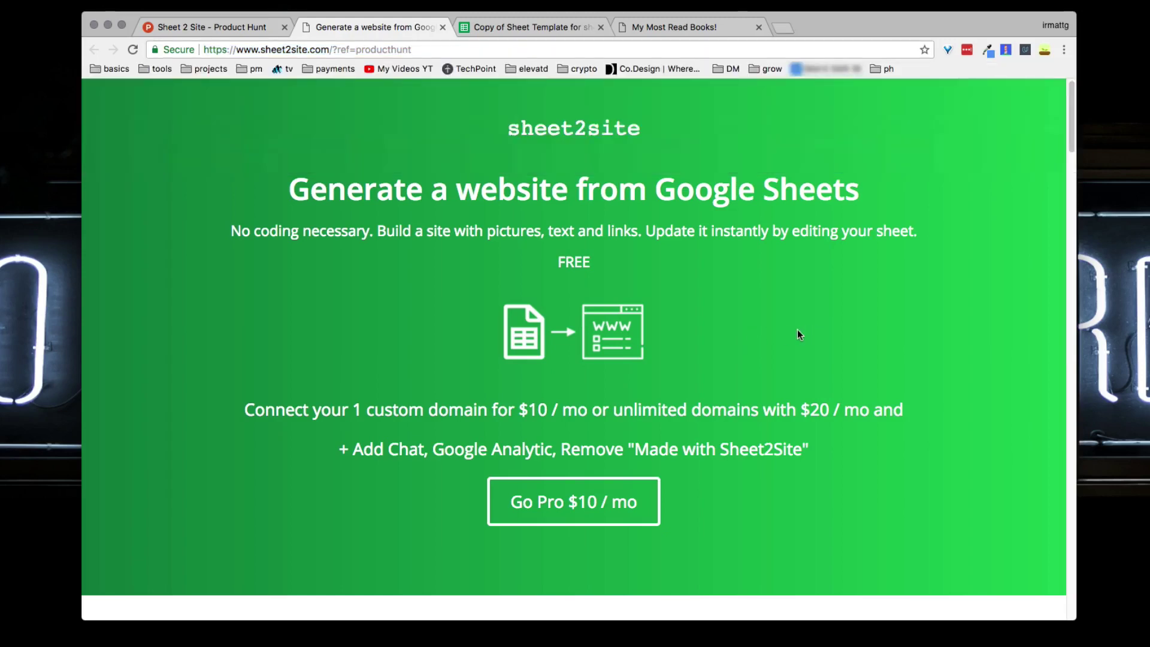
Check the spreadsheet's content sheet, then show ALL book cards on the My Most Read Books! site.
left_click(539, 27)
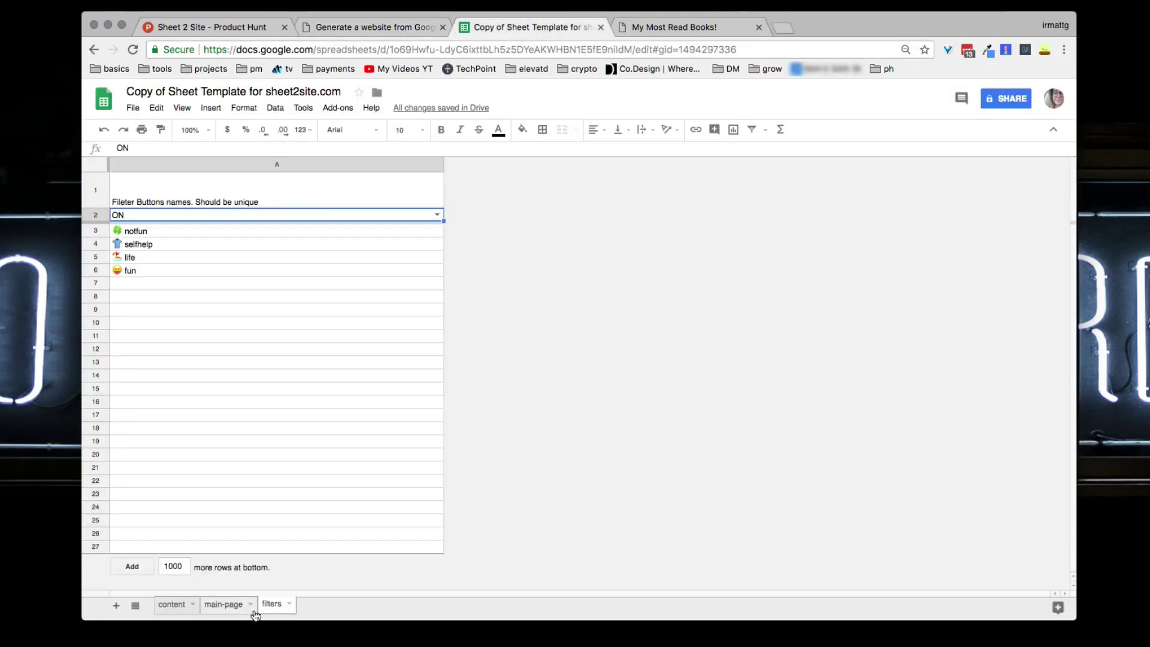
left_click(168, 605)
left_click(674, 27)
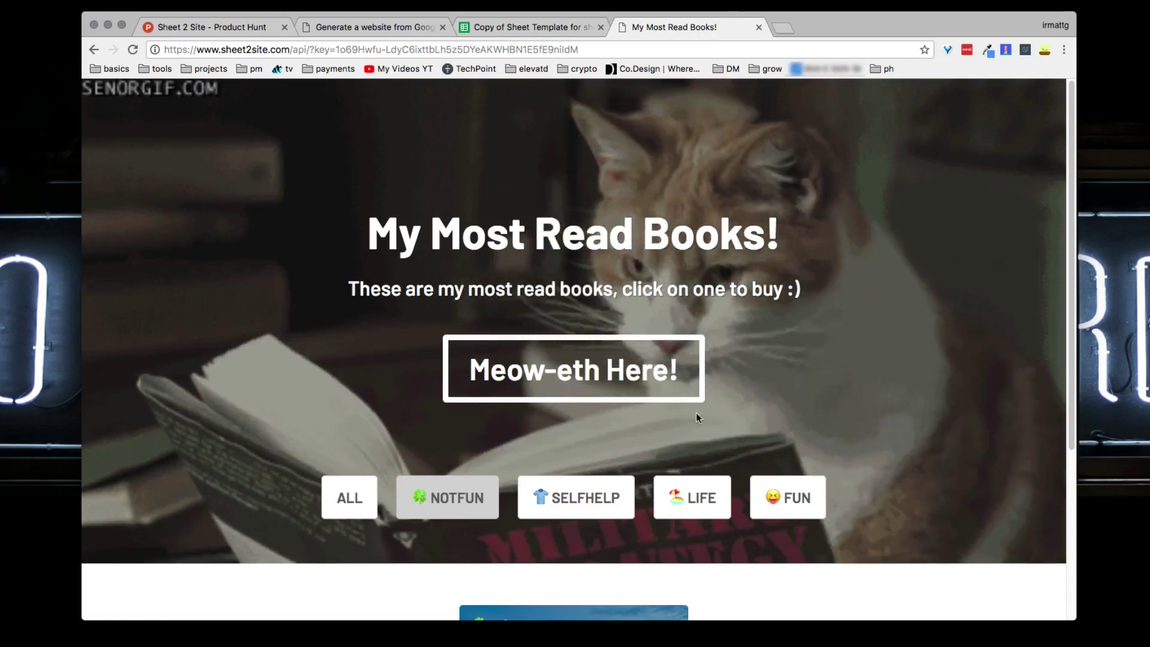
scroll(863, 282, "down", 4)
scroll(893, 311, "up", 4)
scroll(893, 312, "down", 4)
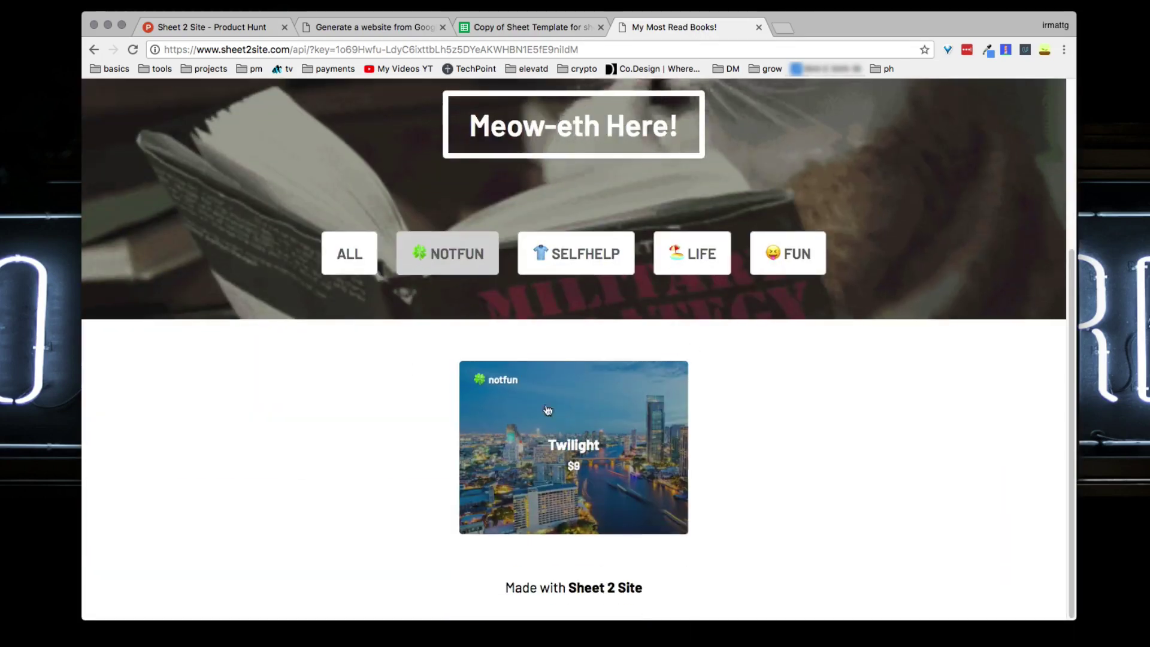
left_click(322, 267)
Test the Meow-eth Here! button's link and come back to the books site.
scroll(863, 284, "up", 4)
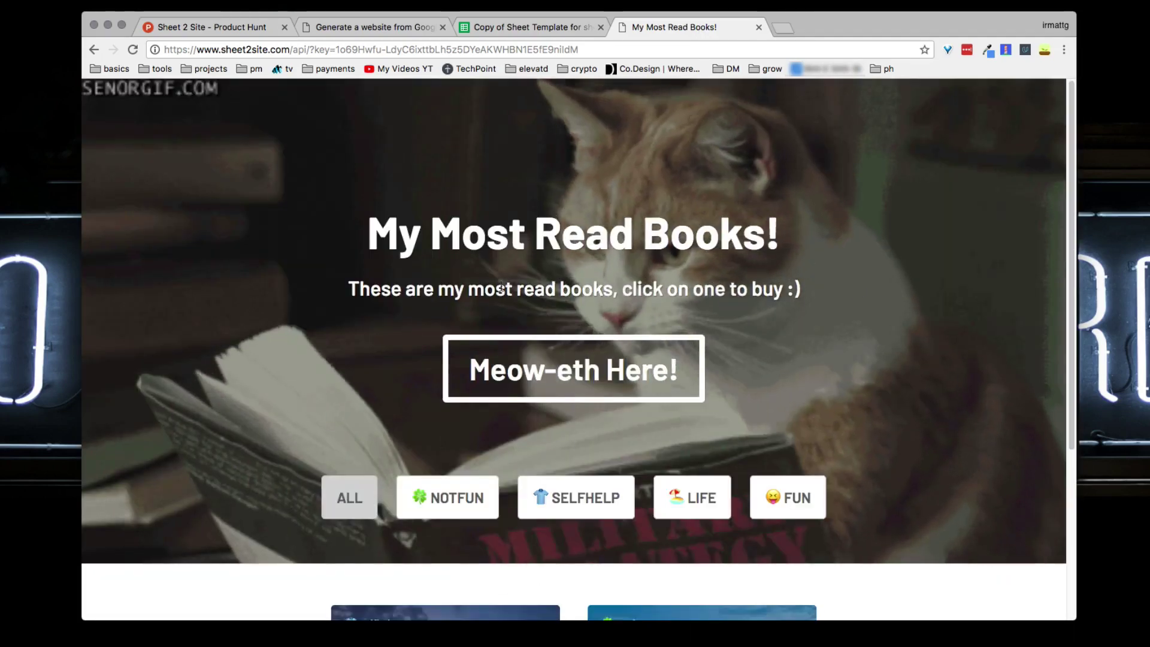
left_click(560, 367)
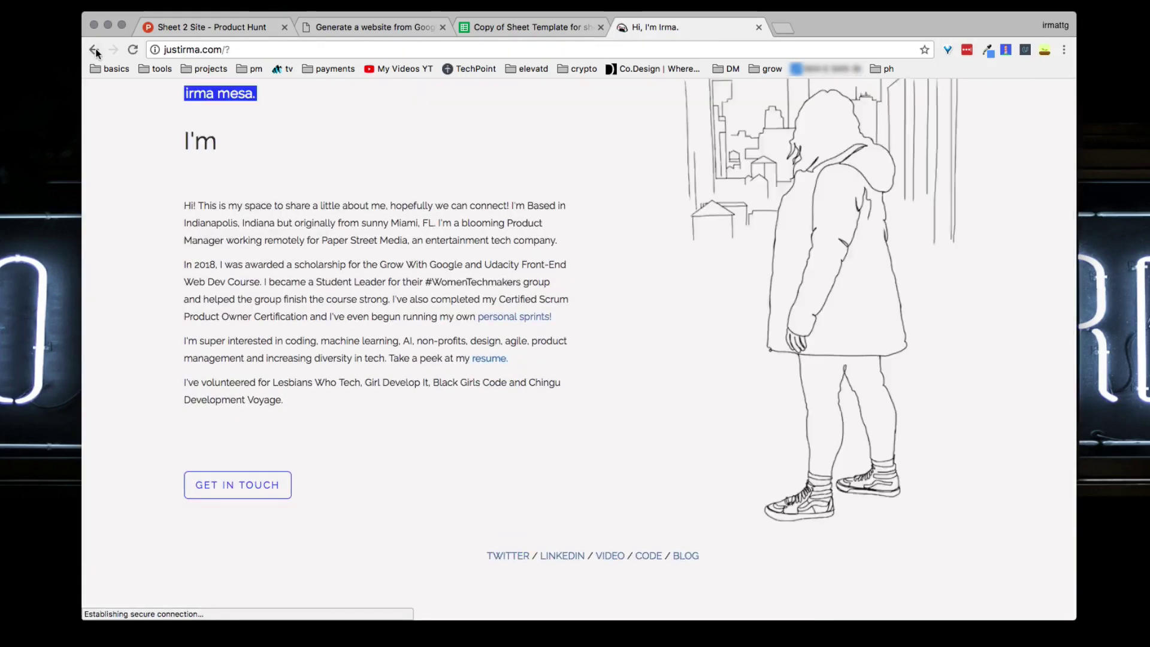
key("super+bracketleft")
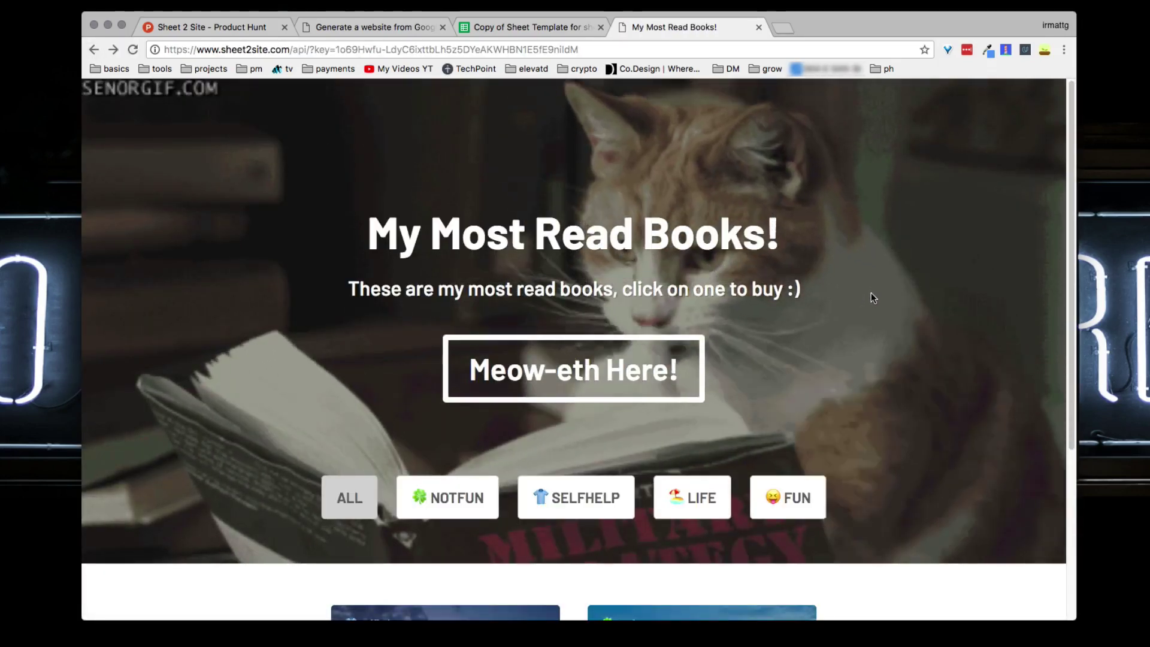